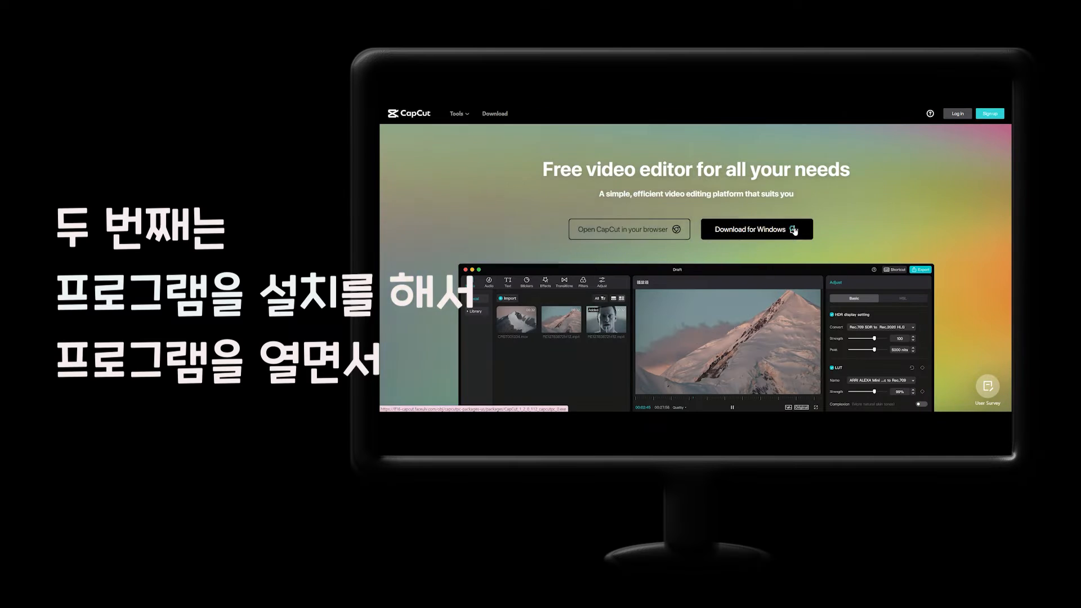
pyautogui.click(795, 230)
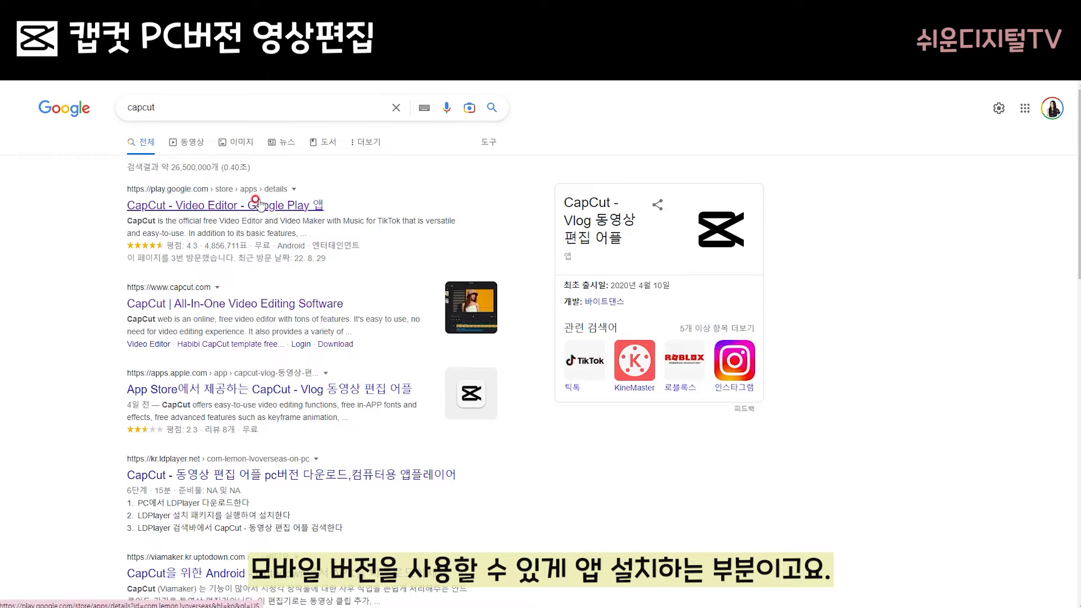
# - Open the official CapCut website from the search results and create a browser-based project using the 16:9 YouTube ads format
pyautogui.click(200, 303)
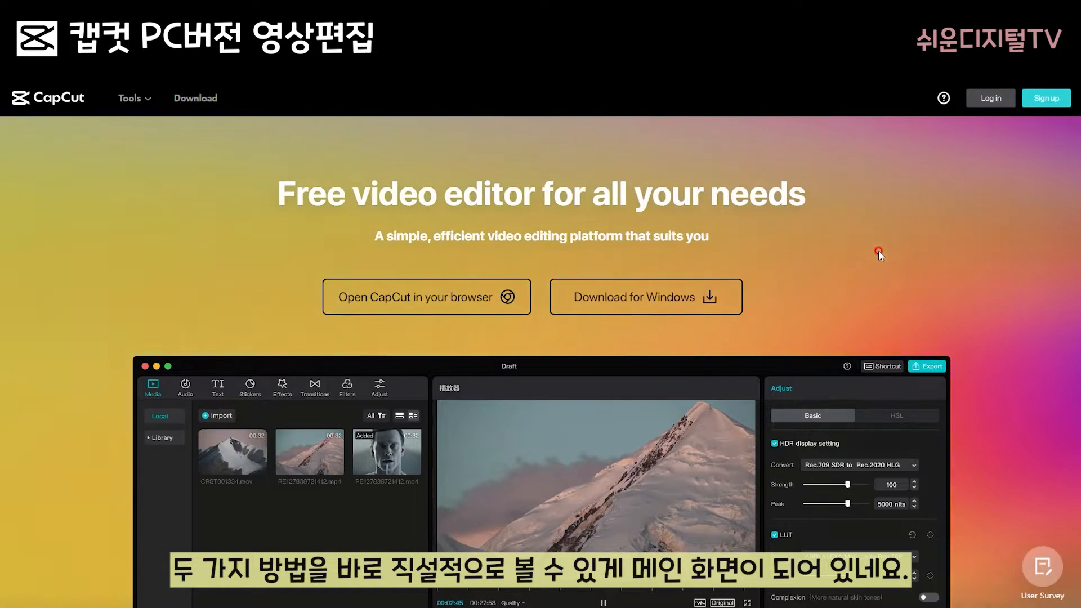
pyautogui.moveTo(444, 308)
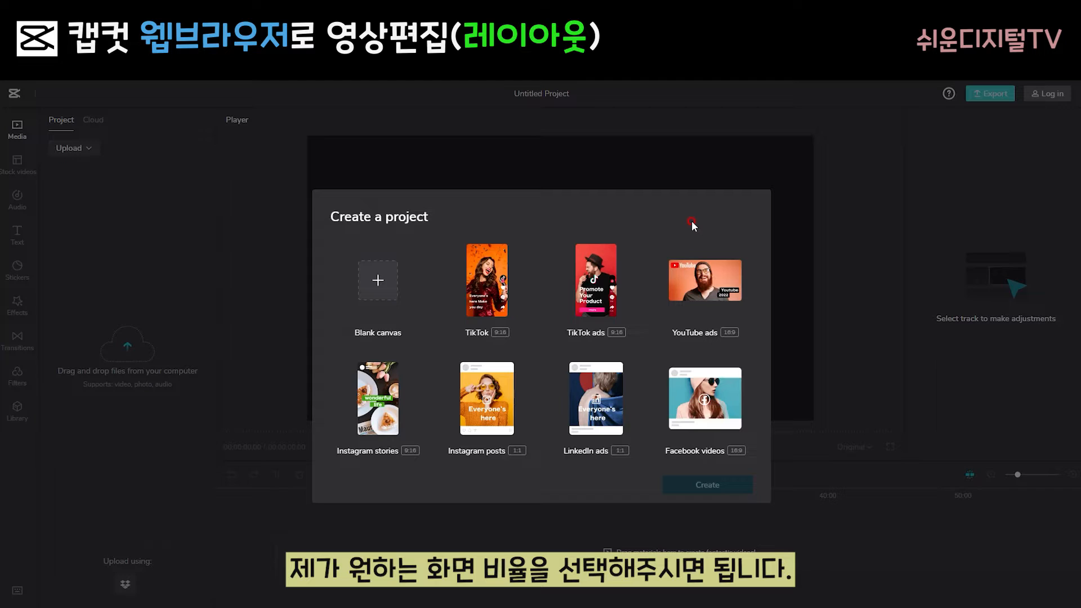
pyautogui.click(702, 285)
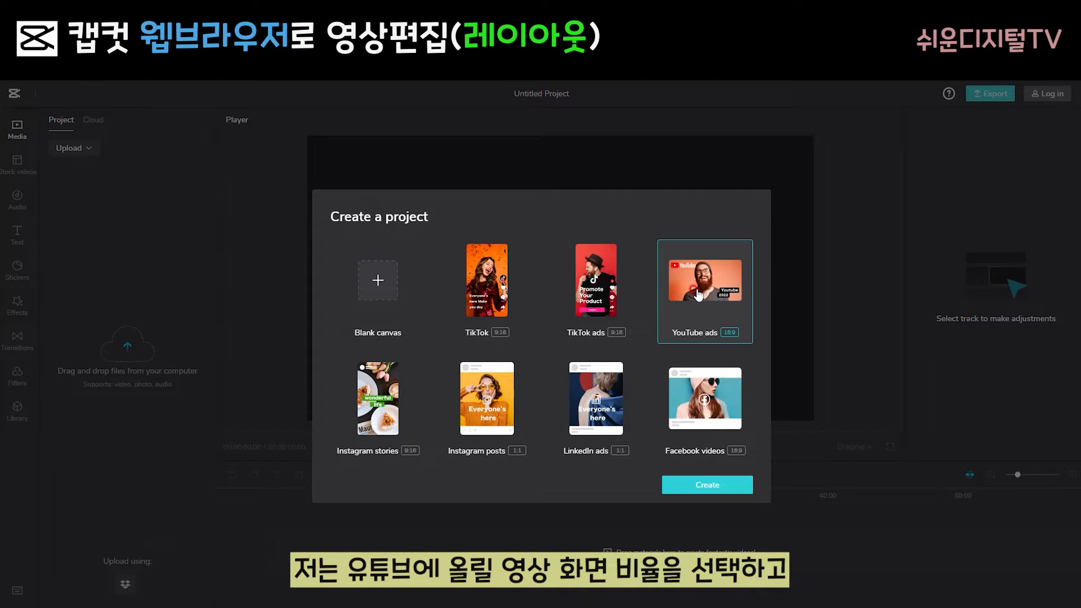
pyautogui.click(722, 486)
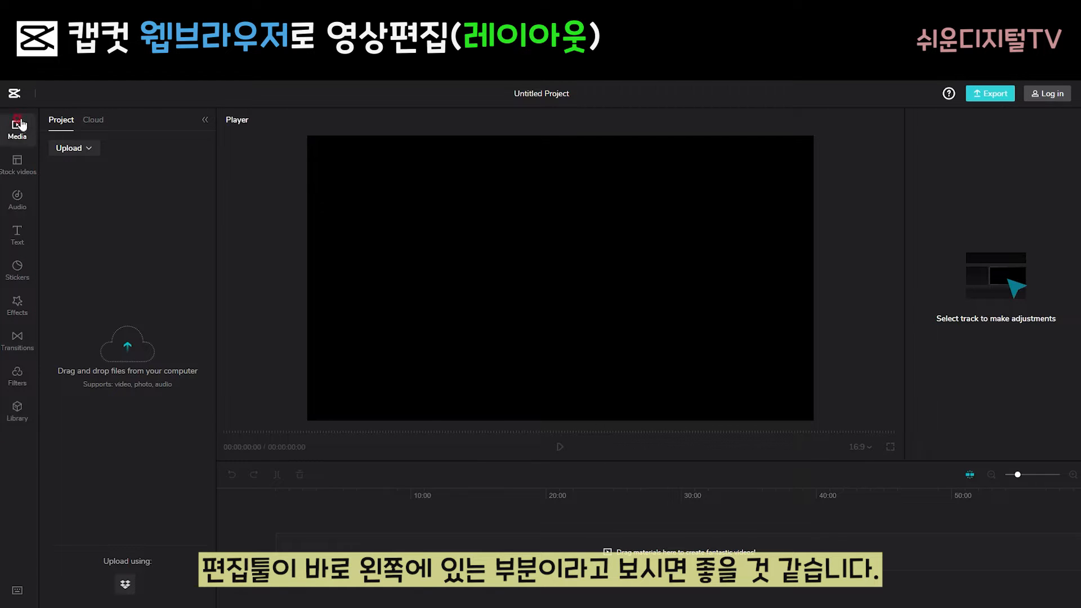
# - Look over the media area of the empty project, covering both project files and cloud projects
pyautogui.click(10, 411)
pyautogui.click(19, 137)
pyautogui.click(59, 129)
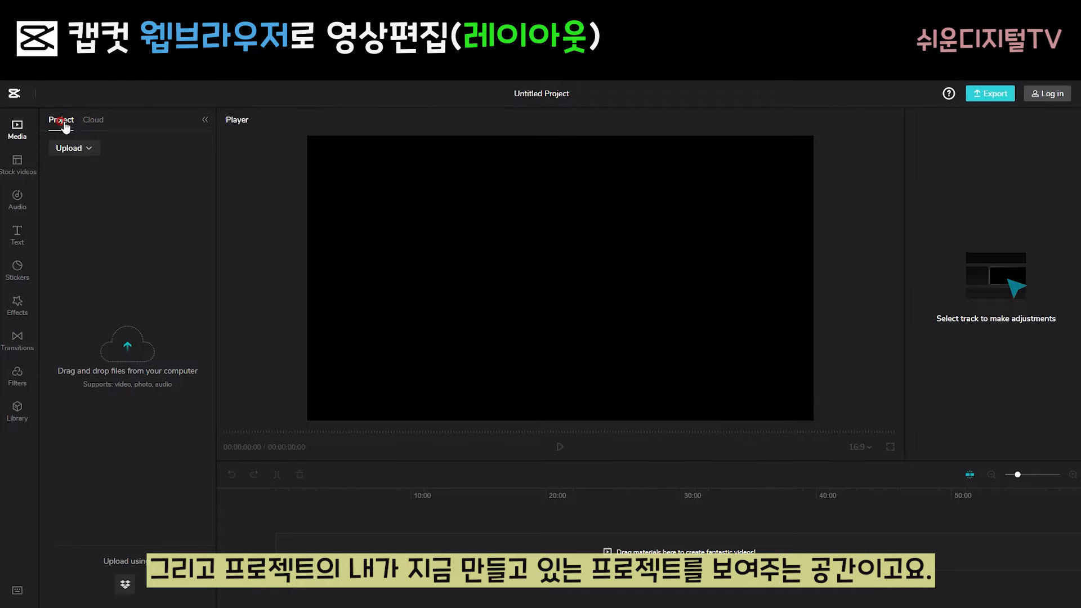
pyautogui.click(108, 367)
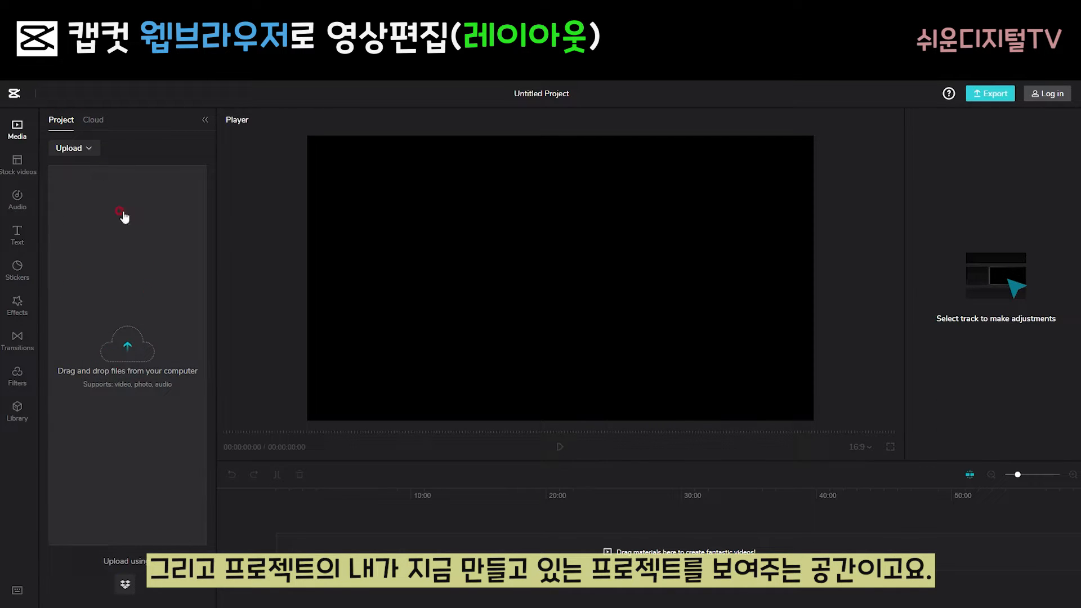
pyautogui.click(94, 120)
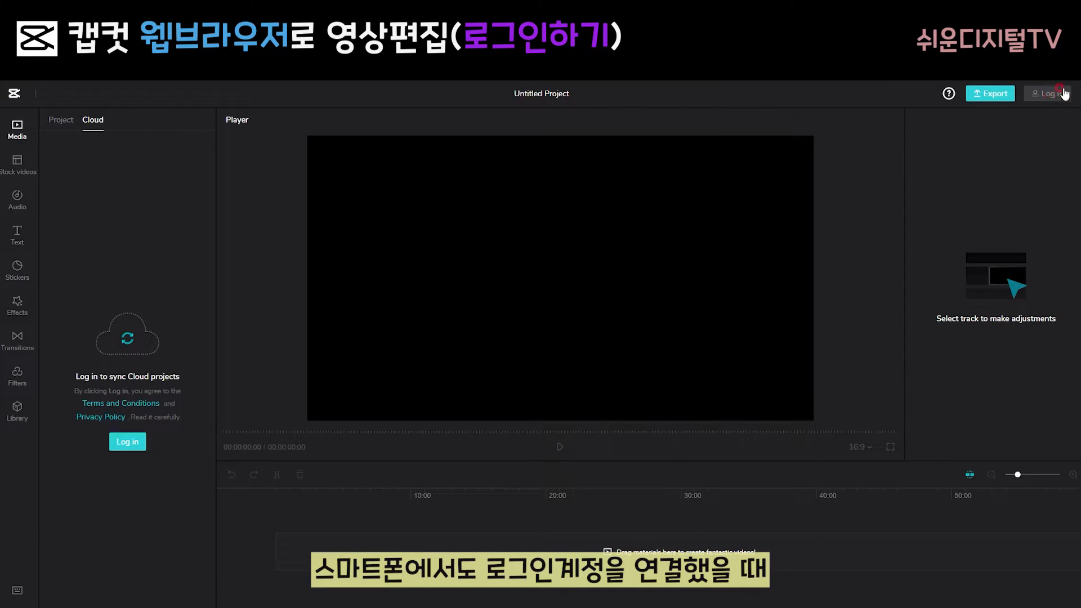
# - Log in to the editor with a Google account
pyautogui.click(1052, 95)
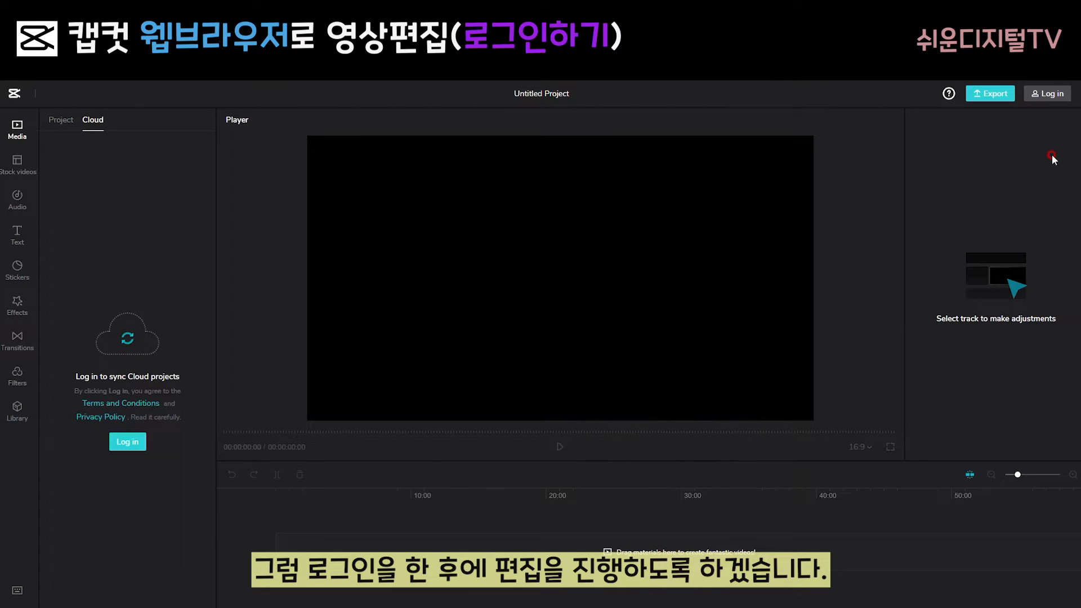
pyautogui.click(1049, 101)
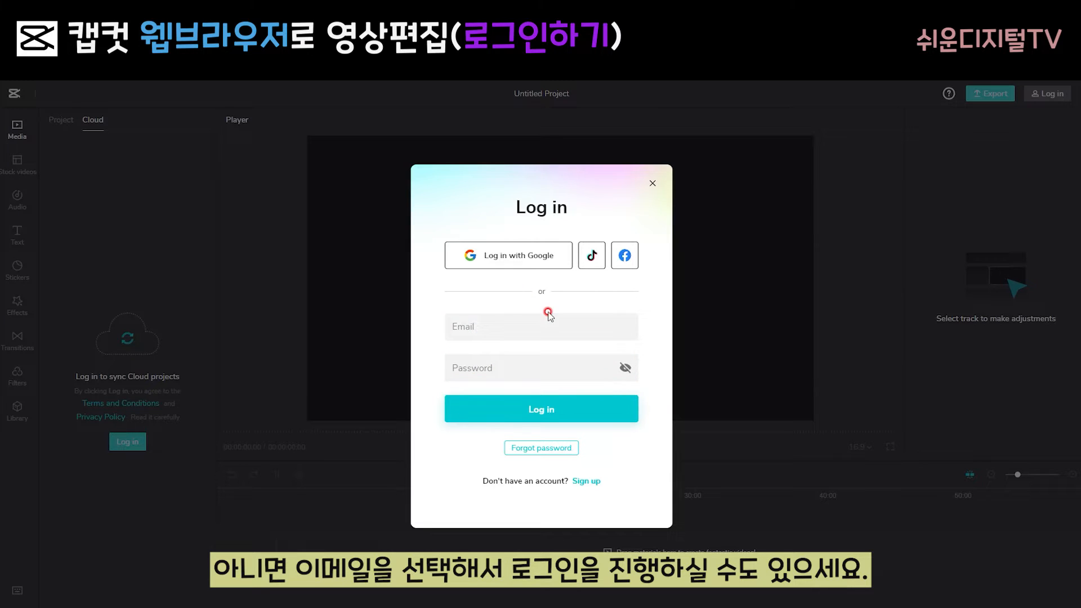
pyautogui.click(532, 267)
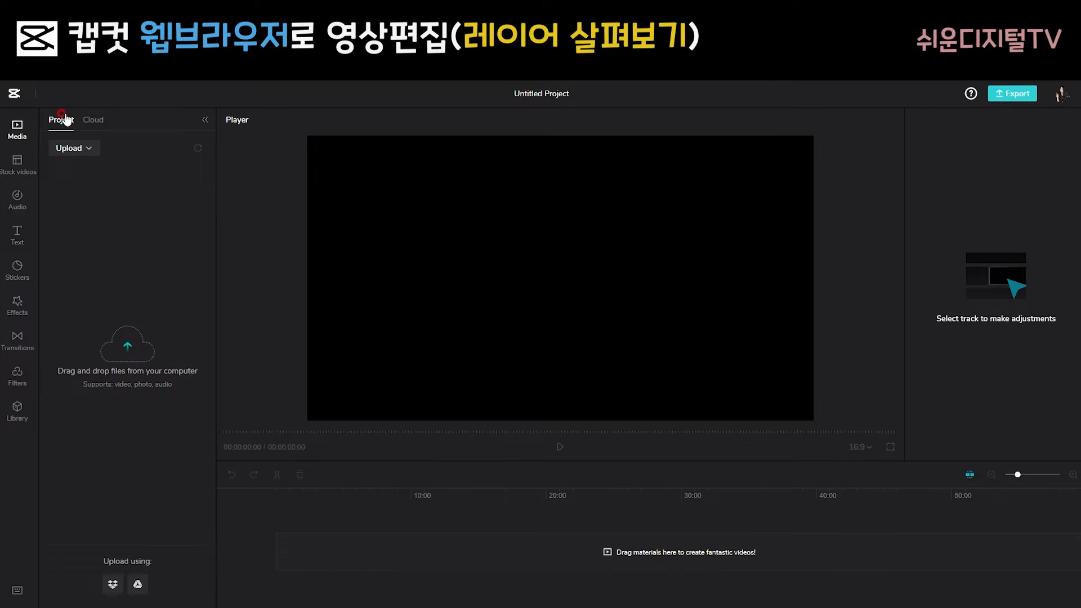
# - View the available media upload sources and browse the stock video categories, including the NYE Celebration clips
pyautogui.click(86, 148)
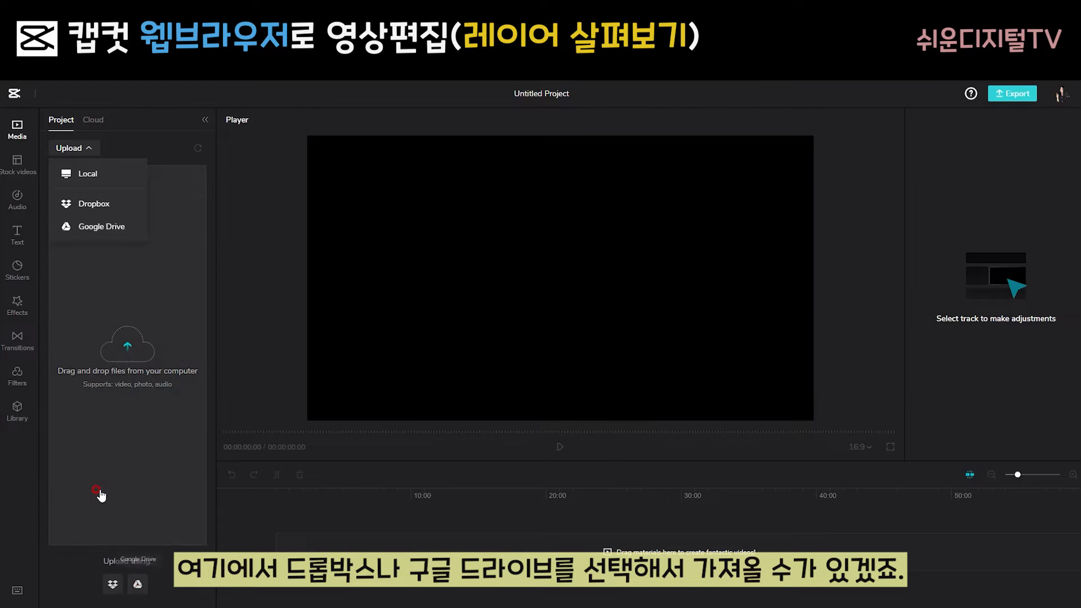
pyautogui.click(13, 172)
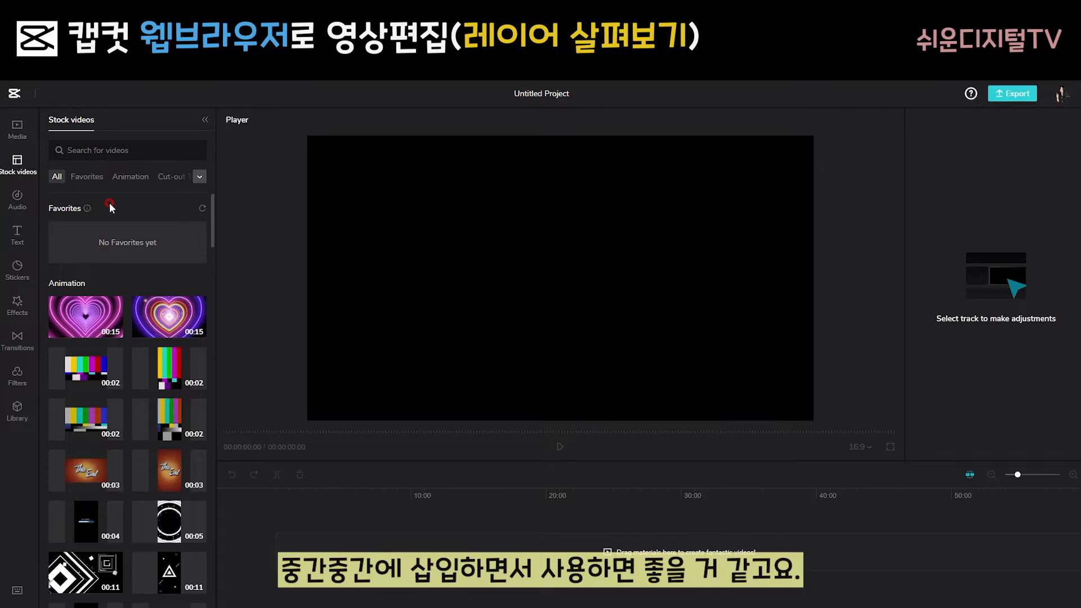
pyautogui.click(199, 177)
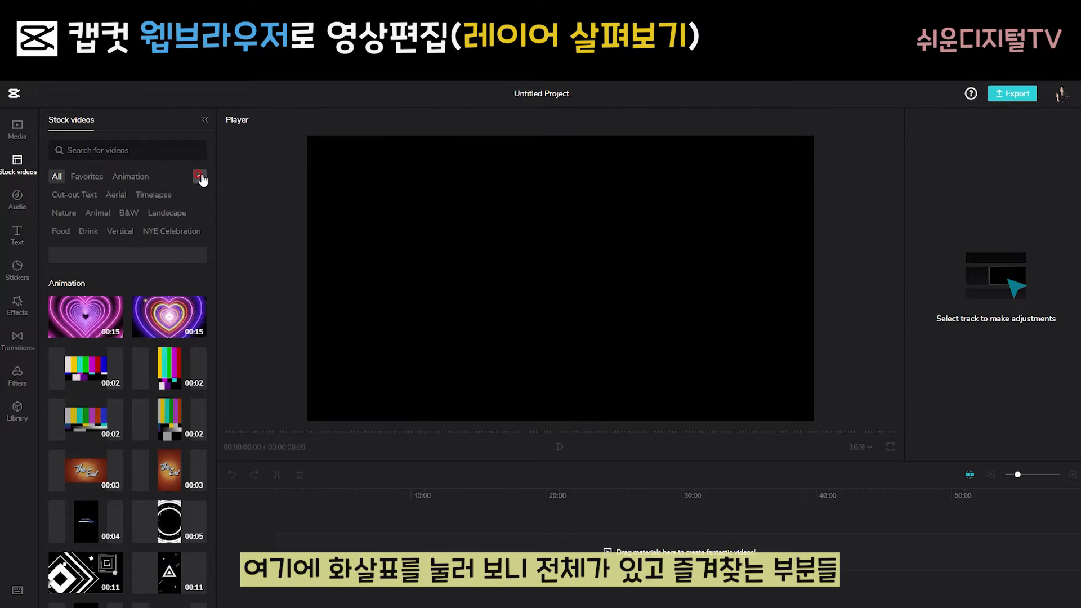
pyautogui.click(57, 176)
pyautogui.click(86, 172)
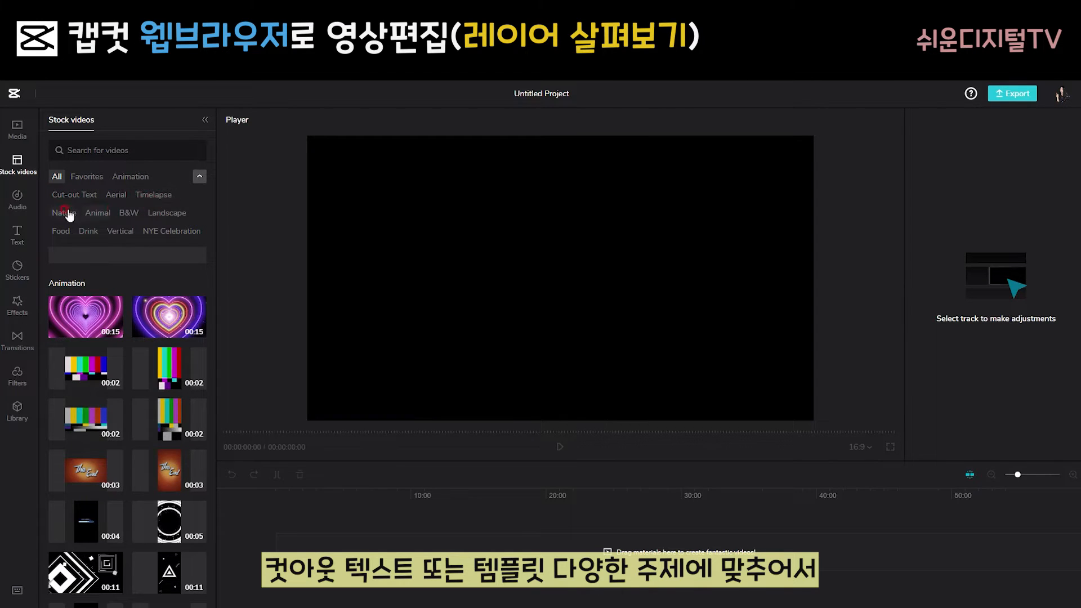
pyautogui.click(173, 231)
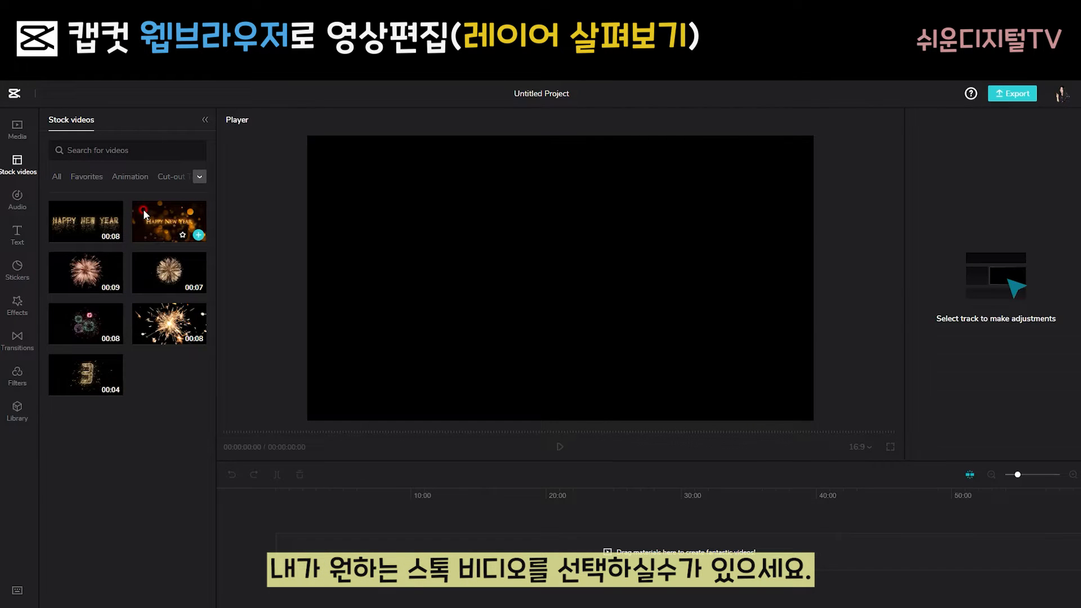
# - Browse the audio library, comparing the theme categories offered for music and for sound effects
pyautogui.click(37, 191)
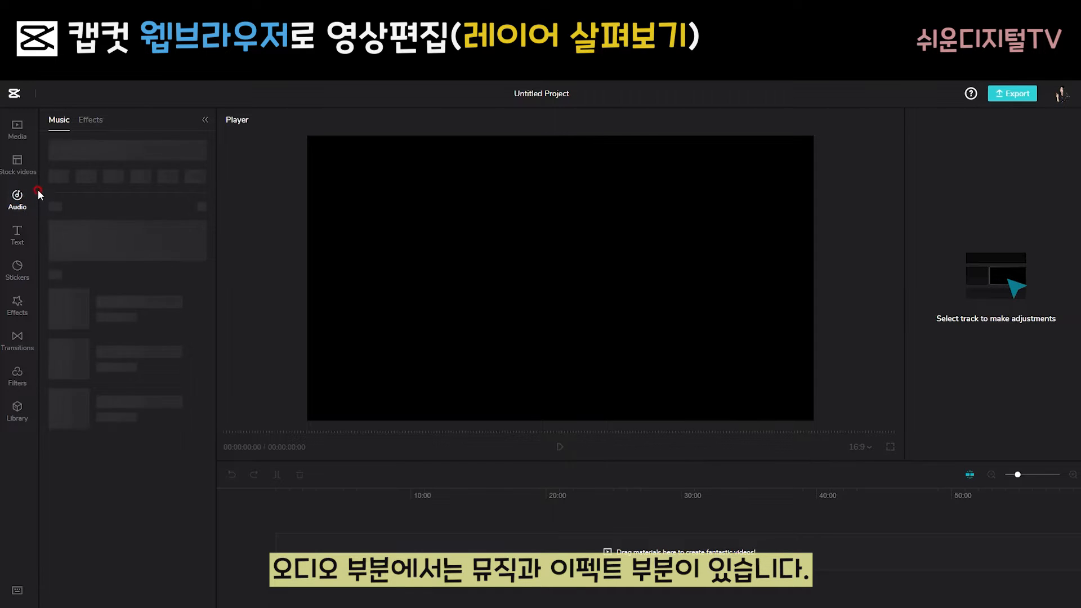
pyautogui.click(91, 121)
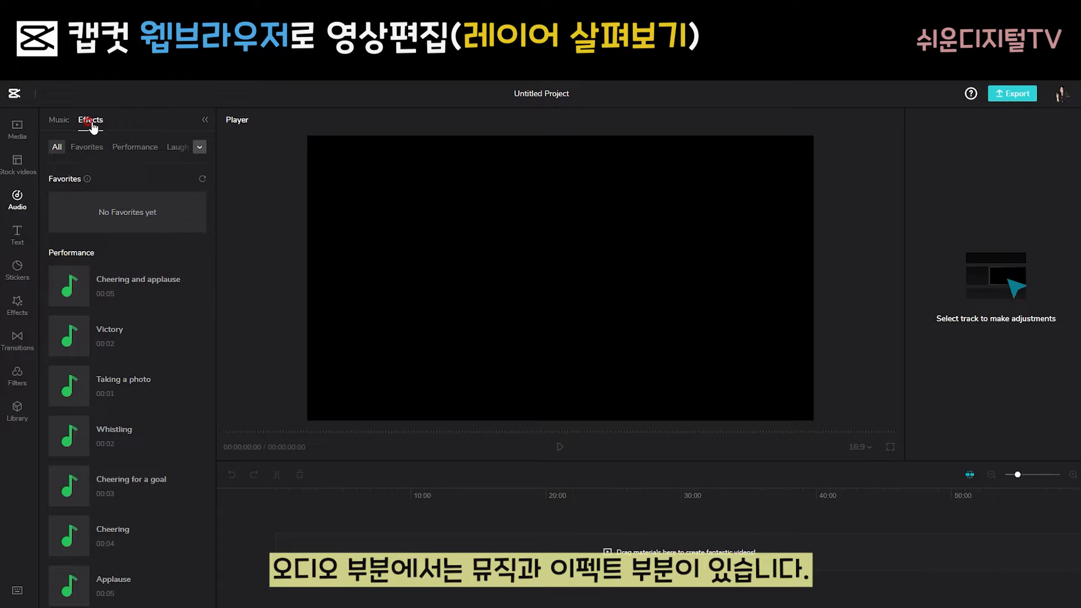
pyautogui.click(57, 122)
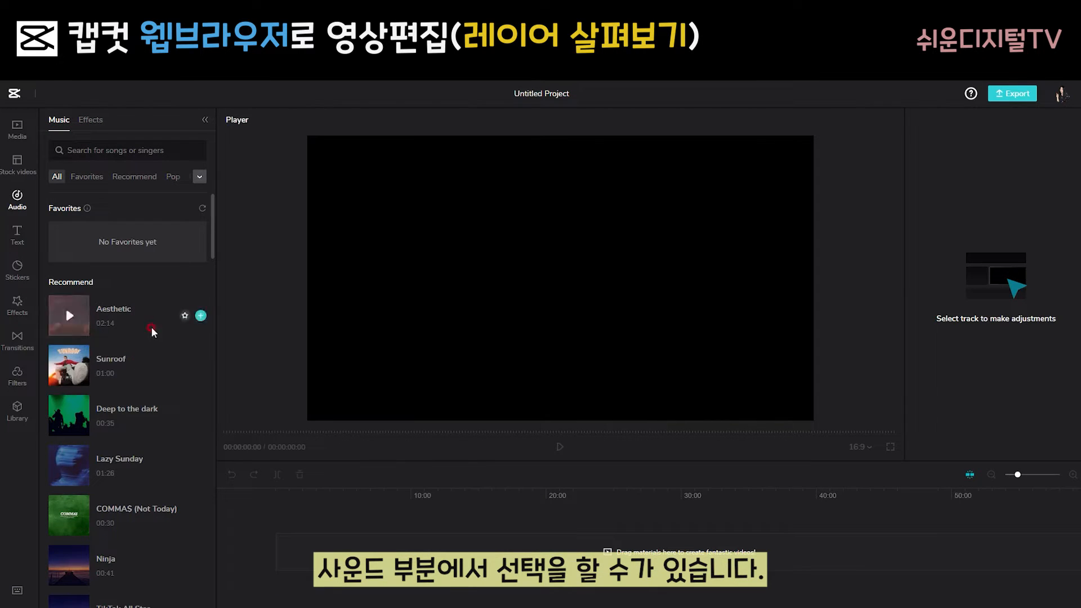
pyautogui.click(198, 178)
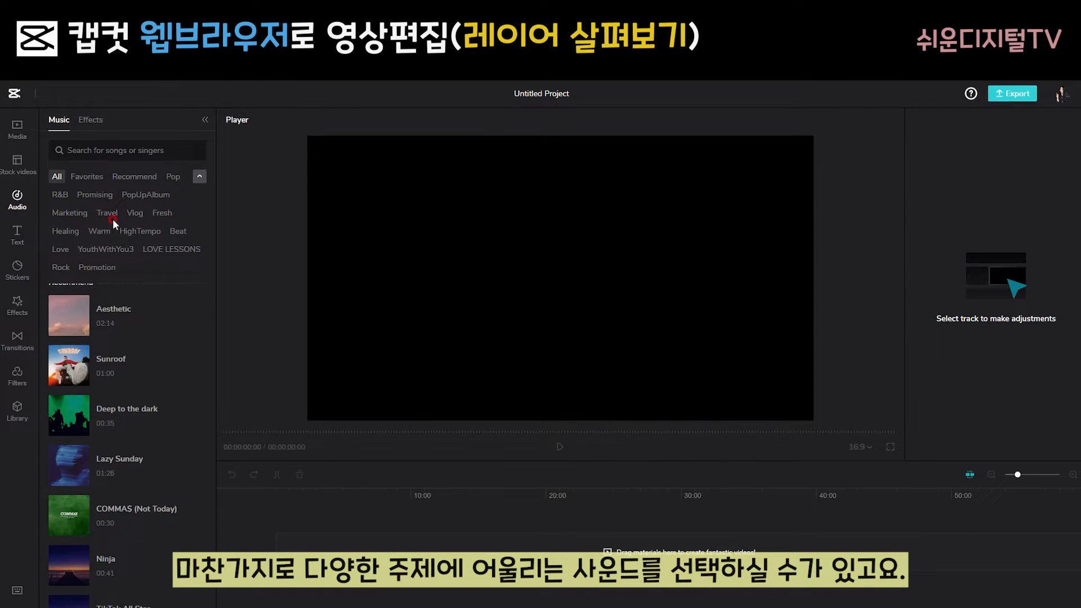
pyautogui.click(91, 123)
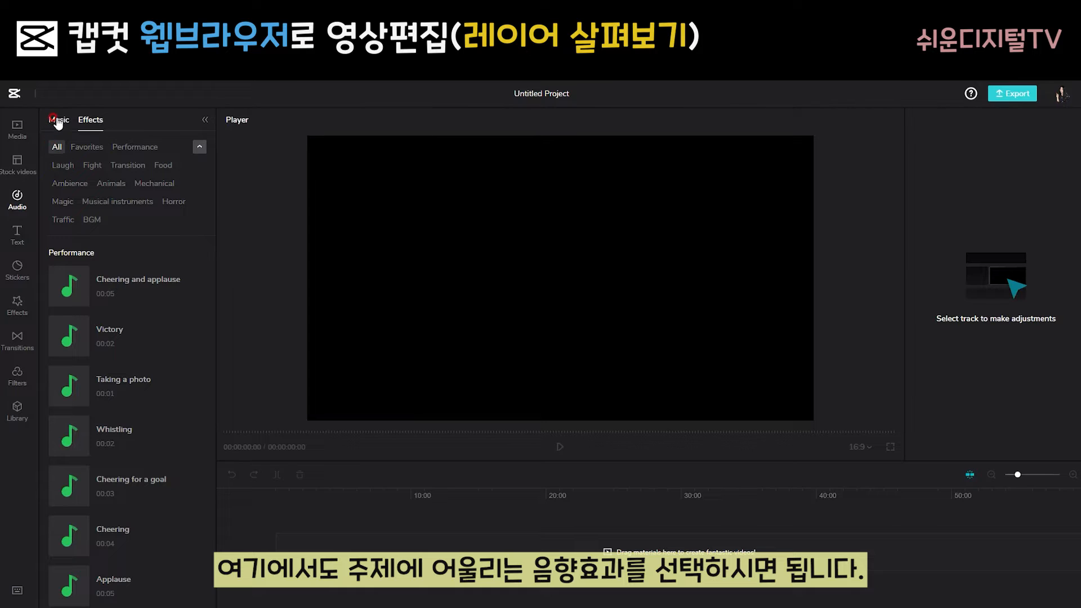
# - Review the new text styles, text templates and auto captions, including the languages offered for voice recognition
pyautogui.click(18, 233)
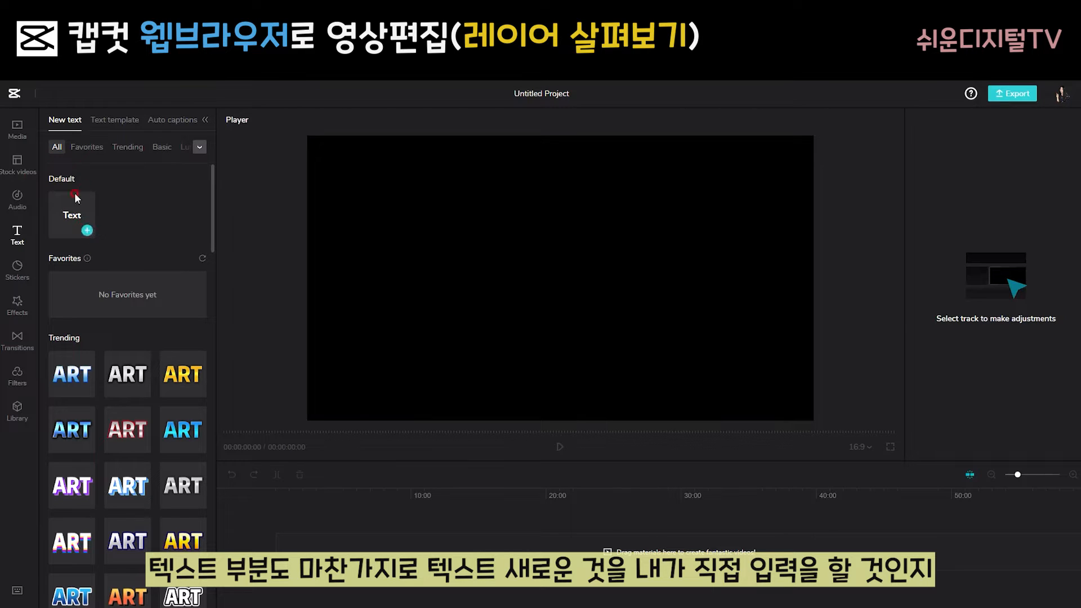
pyautogui.click(114, 120)
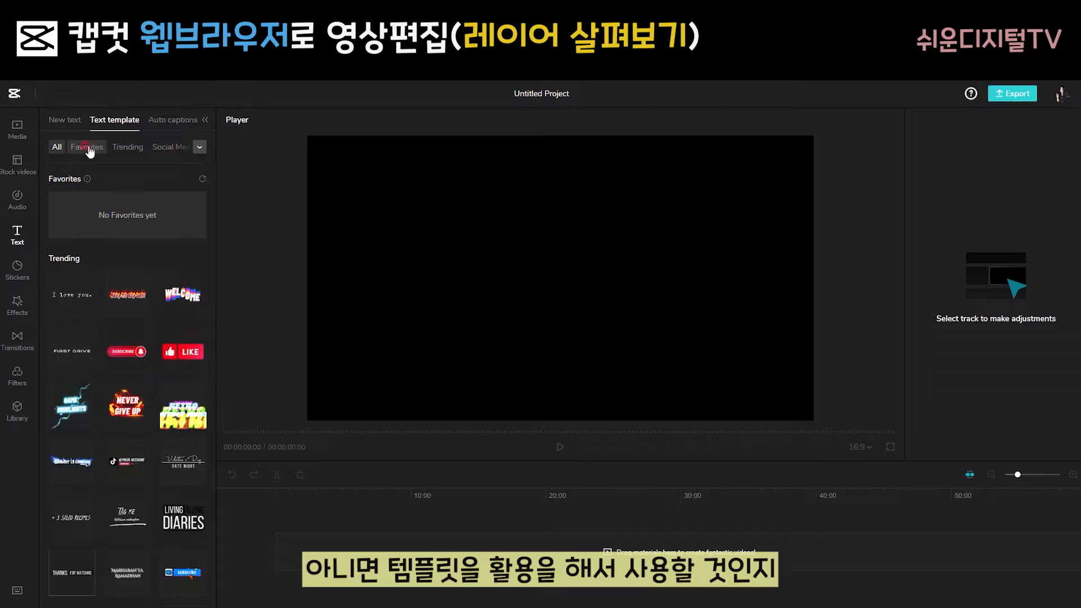
pyautogui.click(161, 122)
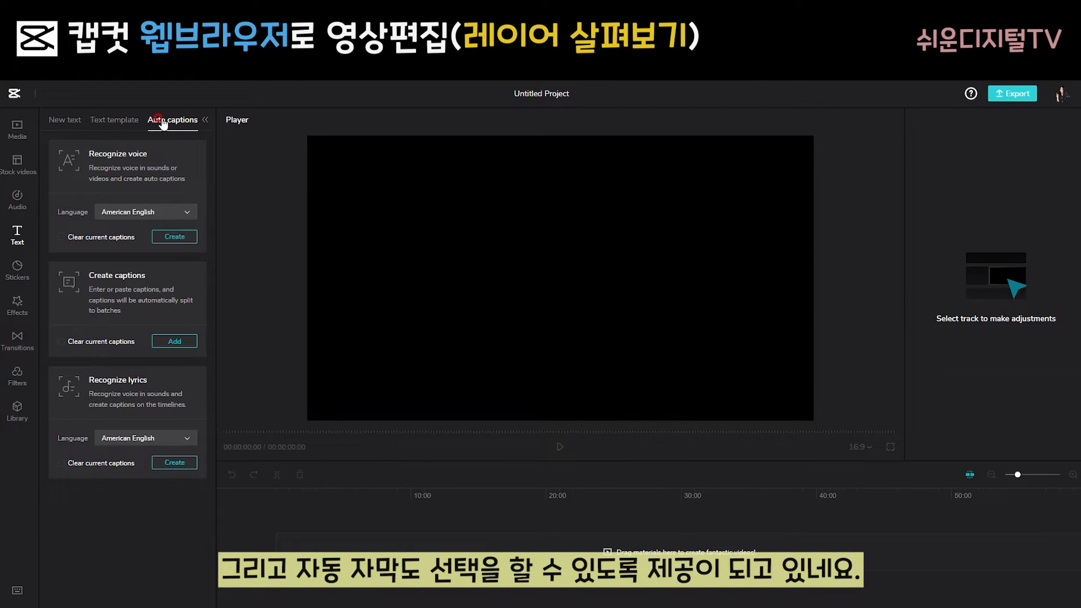
pyautogui.click(201, 116)
pyautogui.click(168, 213)
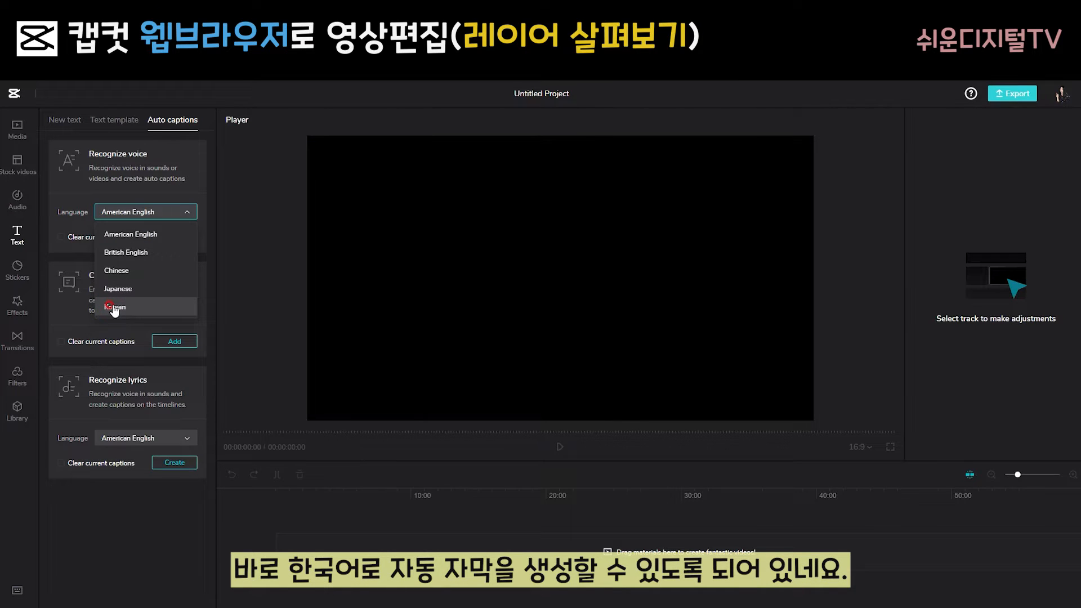
# - Browse the full category lists of the sticker material and the special effects
pyautogui.click(17, 268)
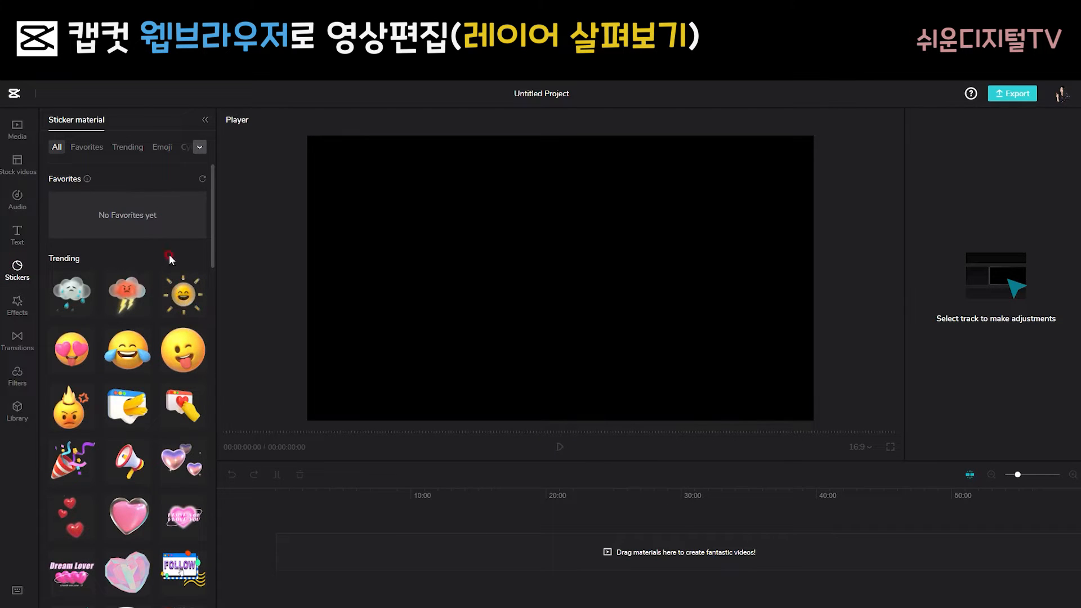
pyautogui.click(200, 147)
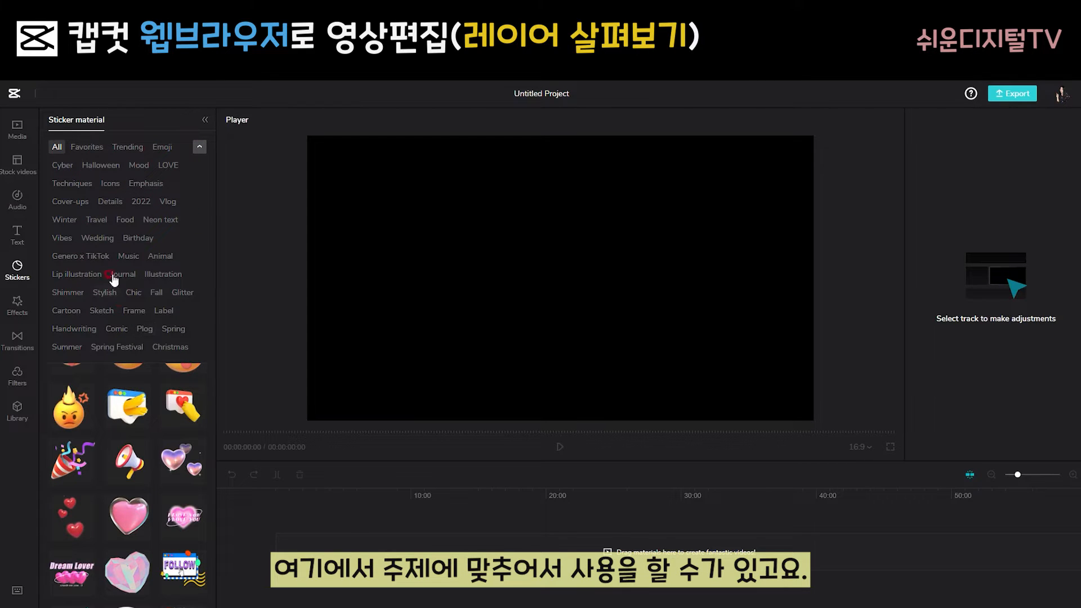
pyautogui.click(17, 306)
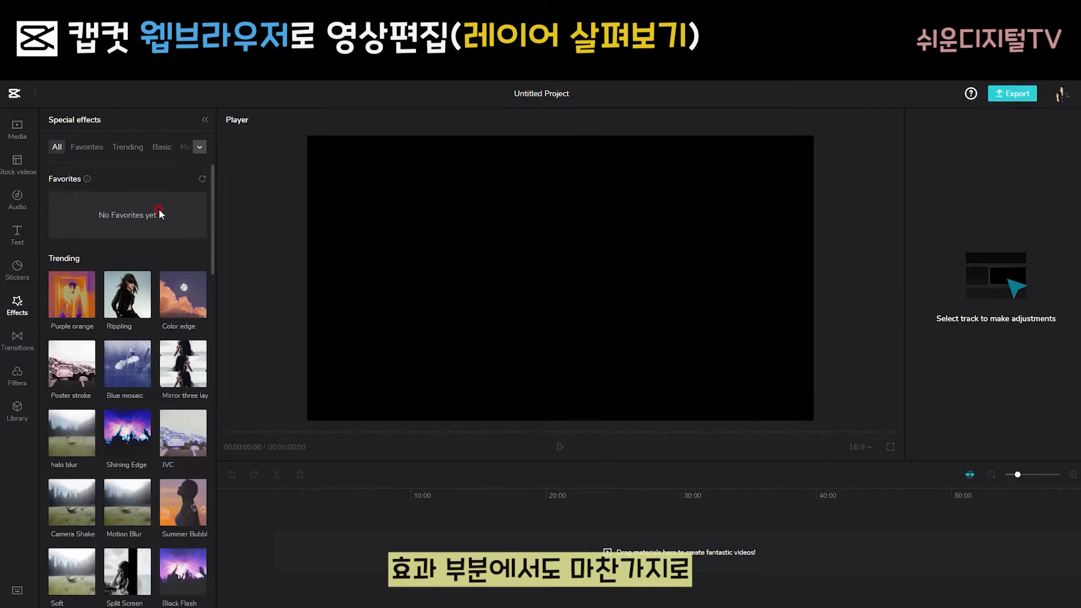
pyautogui.click(197, 146)
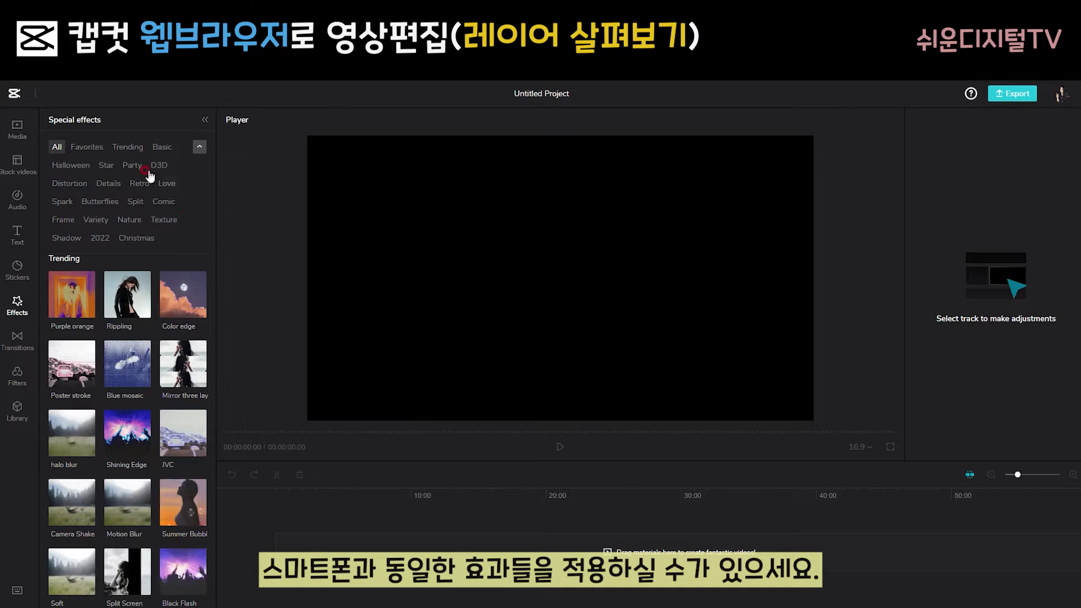
# - View the available transitions and the full list of filter library categories
pyautogui.click(9, 344)
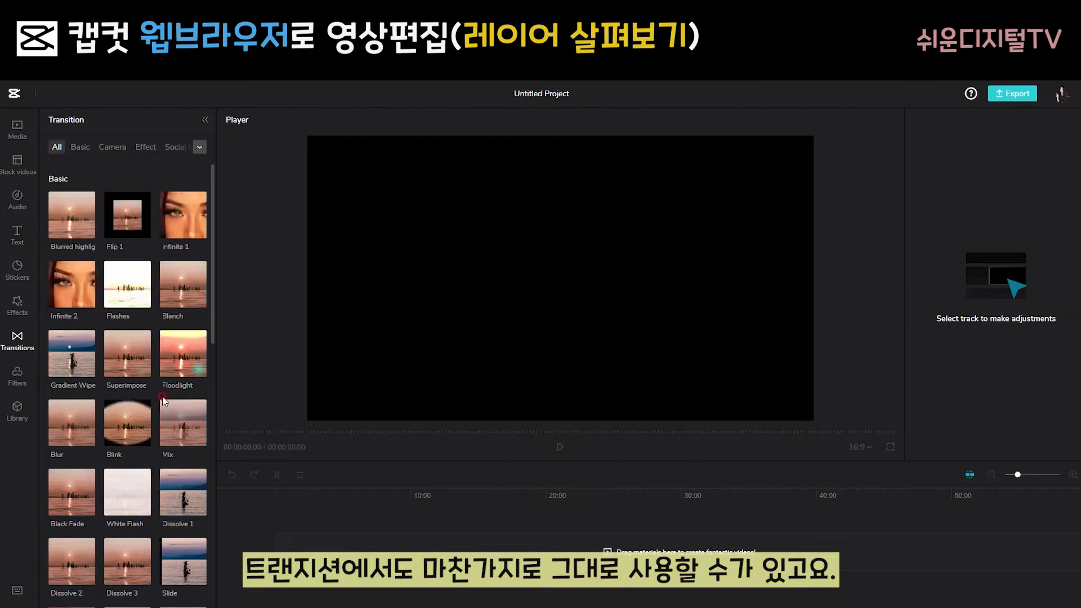
pyautogui.click(17, 375)
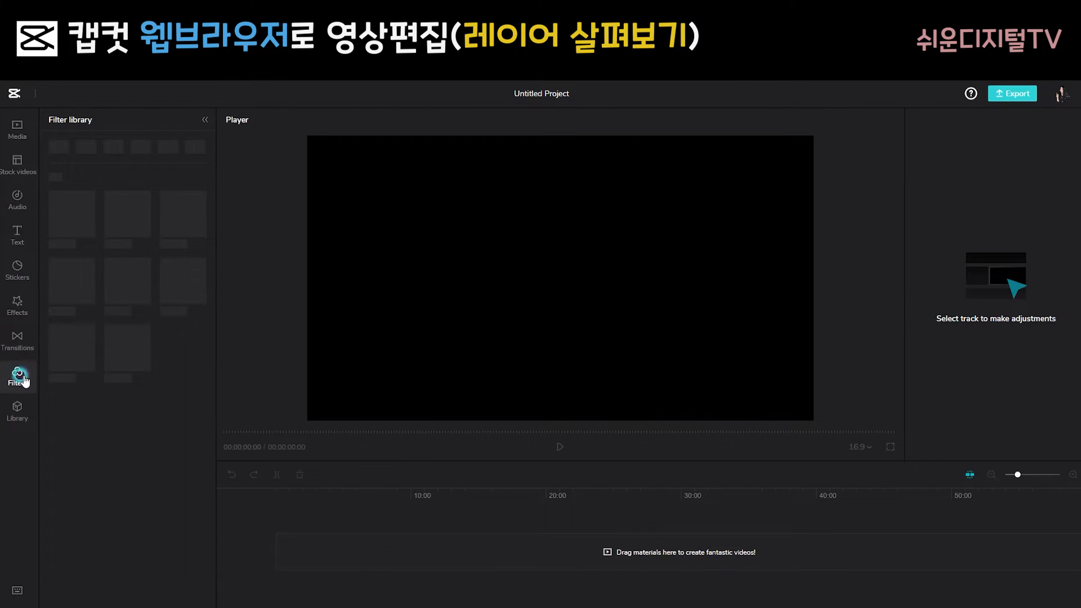
pyautogui.click(199, 147)
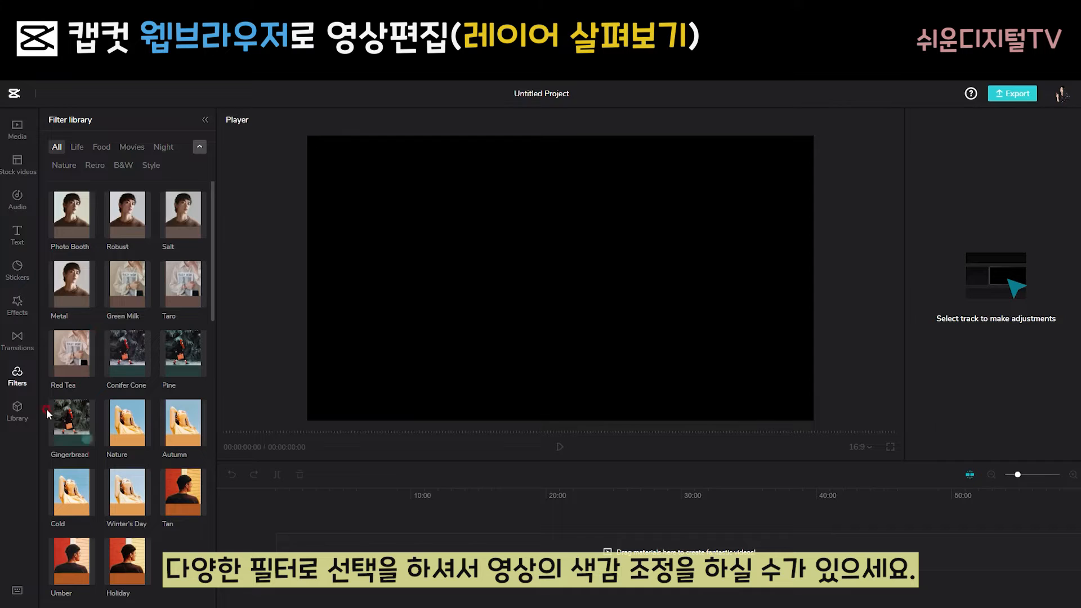
# - Open the GIPHY collection in the material library and look through its GIFs
pyautogui.click(18, 415)
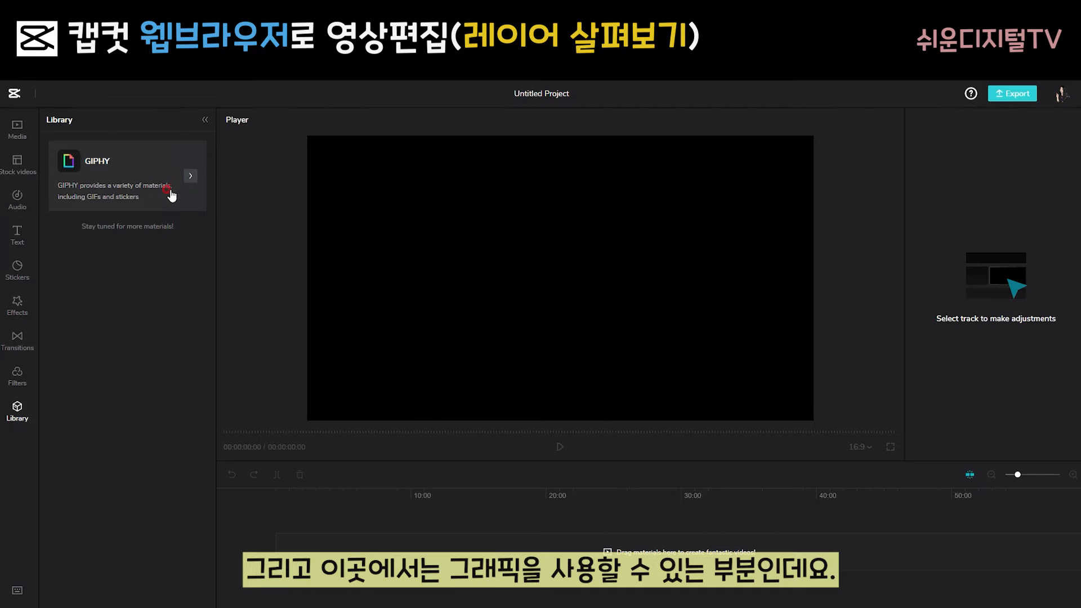
pyautogui.click(154, 198)
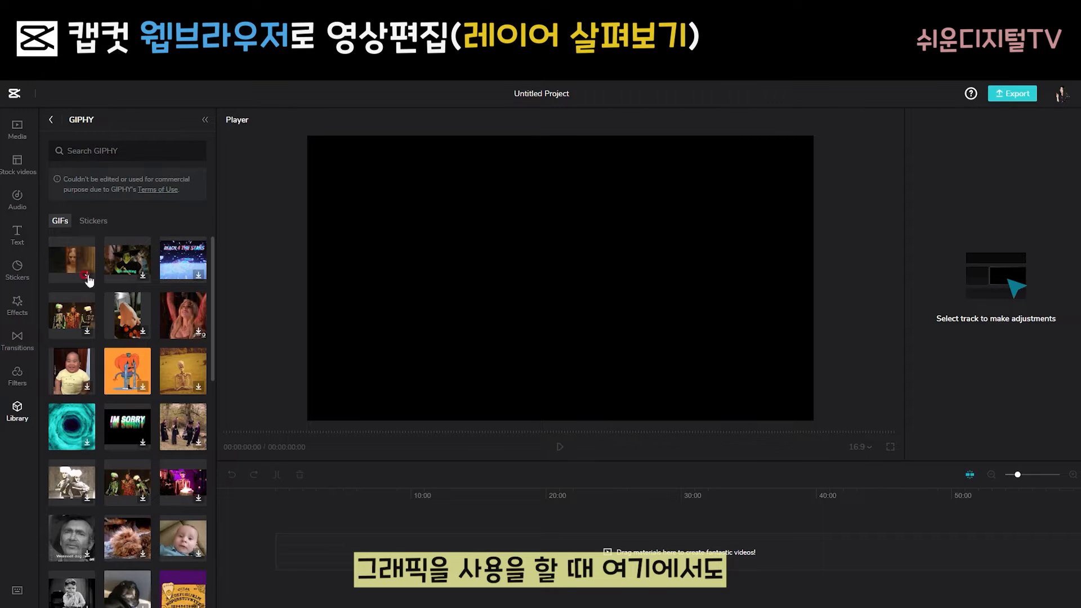
pyautogui.scroll(-10, 138, 409)
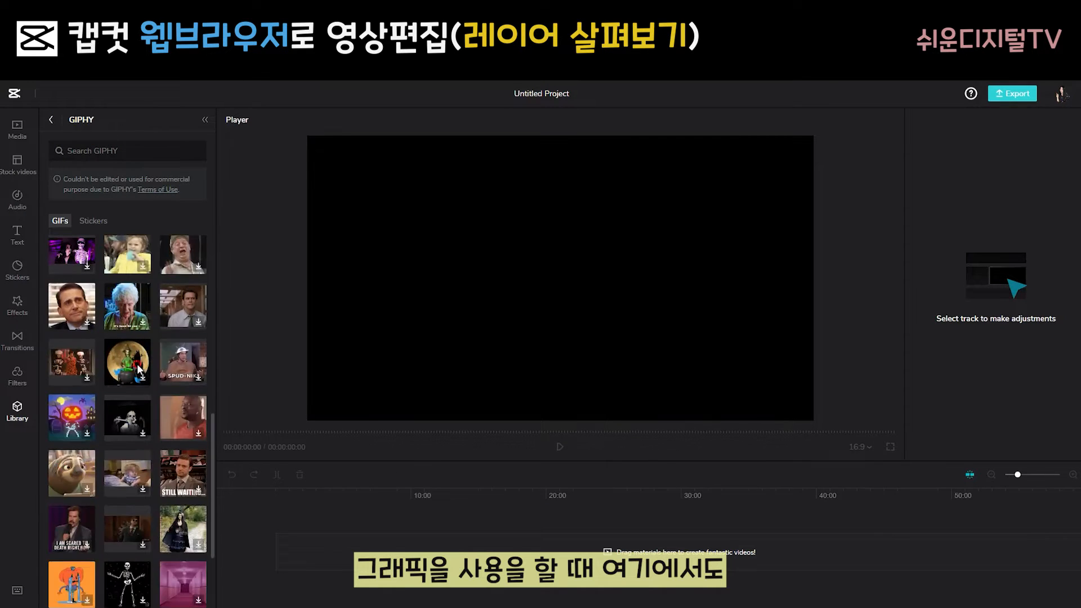
# - Upload the selected video clips, including Pexels Videos 2788, from the local image folder to the project media
pyautogui.scroll(10, 133, 362)
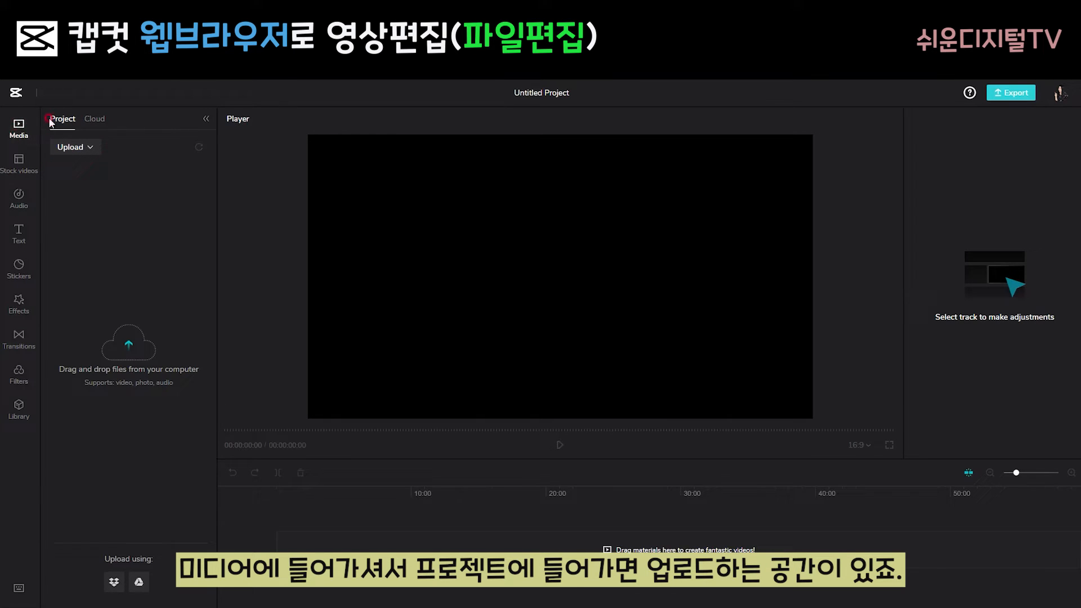
pyautogui.click(89, 148)
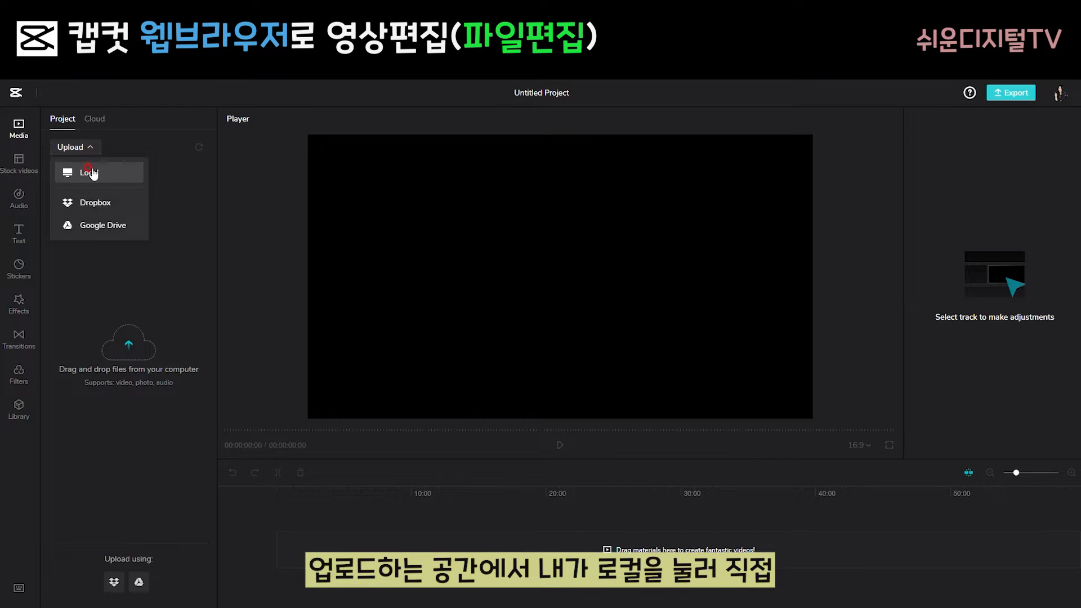
pyautogui.click(90, 173)
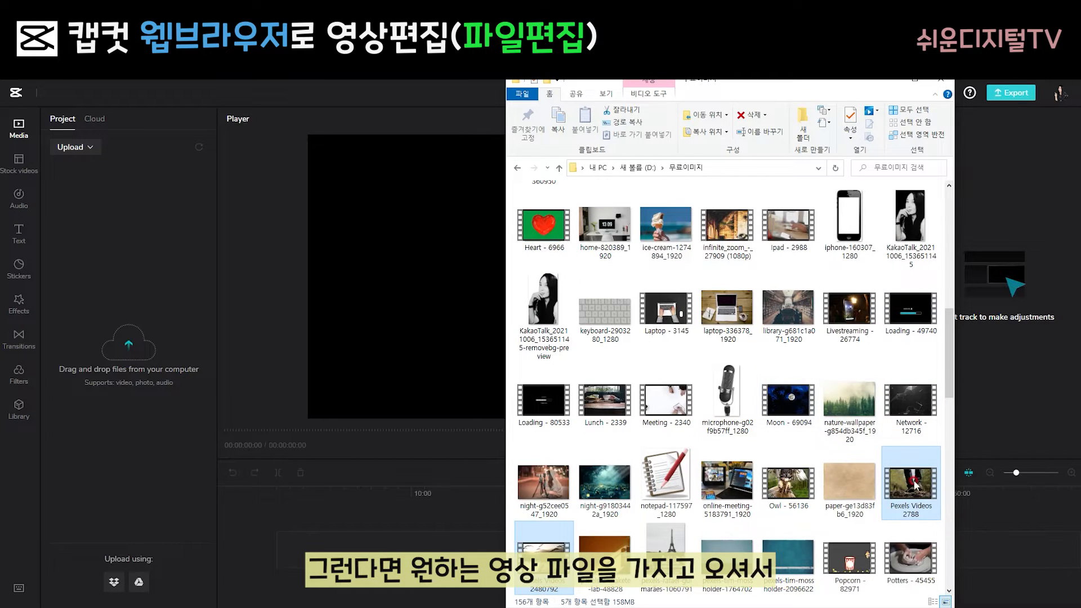
pyautogui.moveTo(915, 483); pyautogui.dragTo(127, 358)
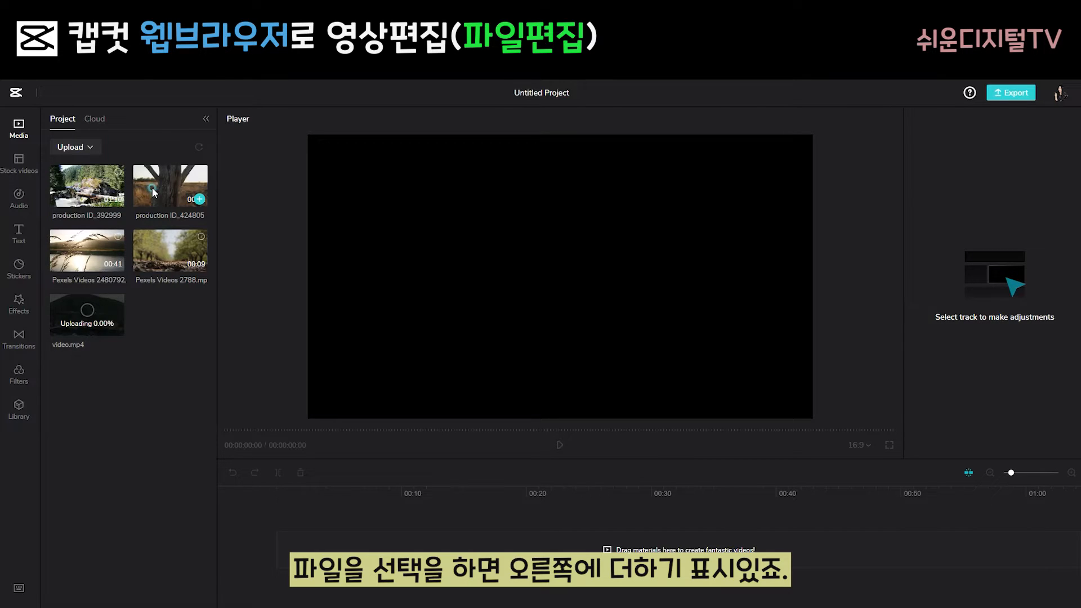
# - Add the production ID_4248051.mp4 clip to the timeline and preview its playback
pyautogui.click(198, 200)
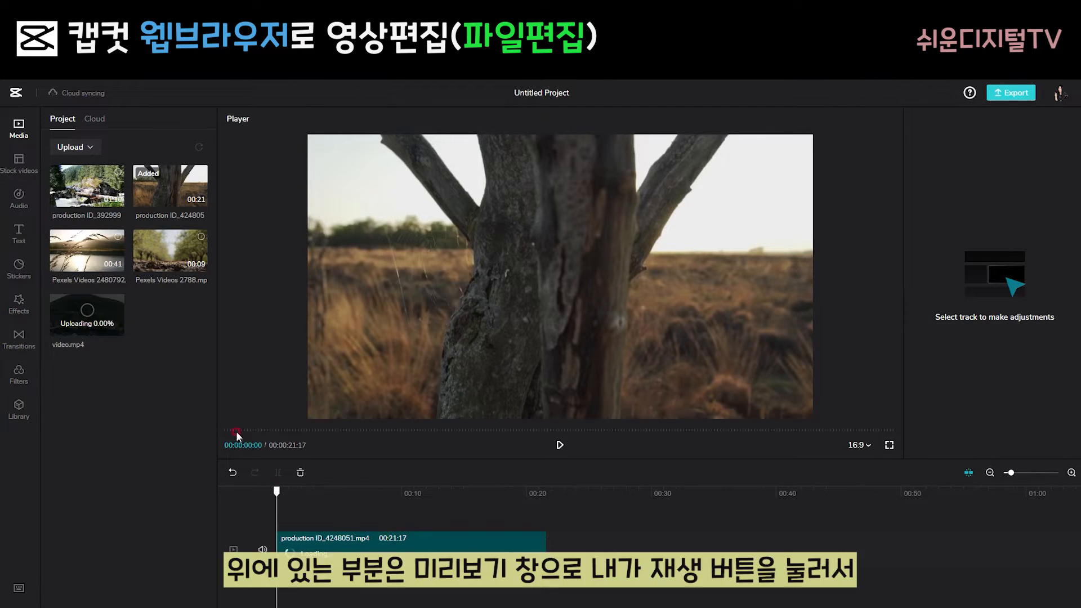
pyautogui.click(561, 448)
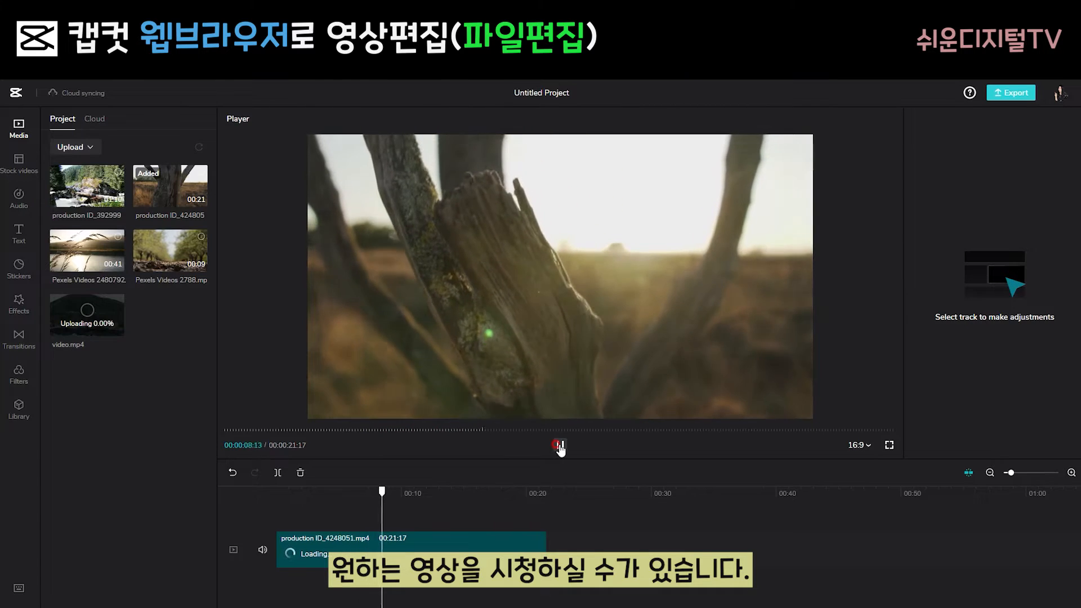
pyautogui.click(560, 448)
pyautogui.moveTo(388, 495); pyautogui.dragTo(271, 500)
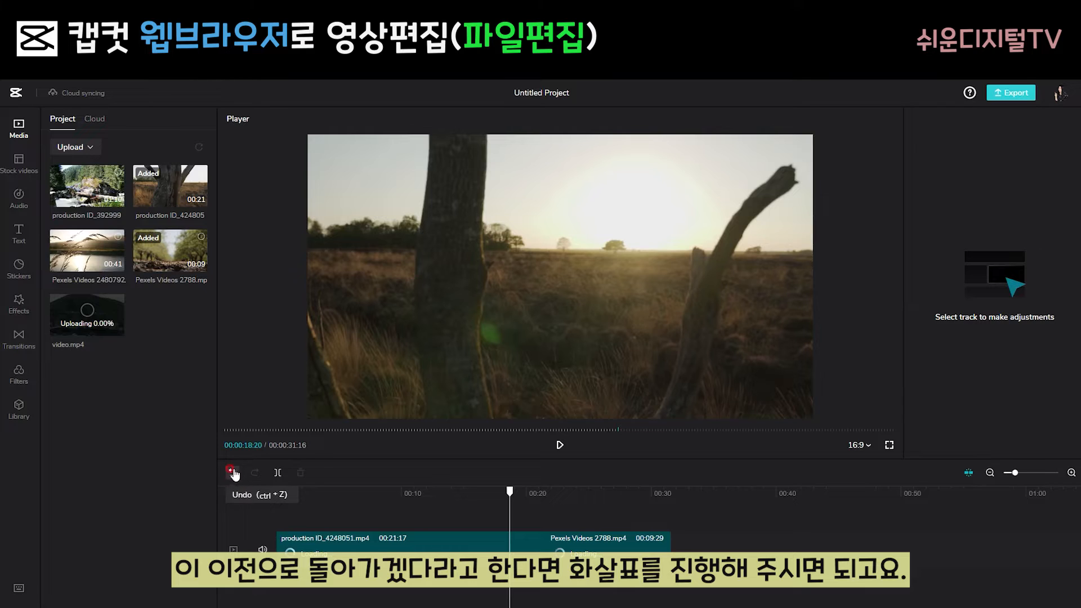
# - Look over the split tool and the speed and animation settings of the Pexels Videos 2788.mp4 clip
pyautogui.click(285, 477)
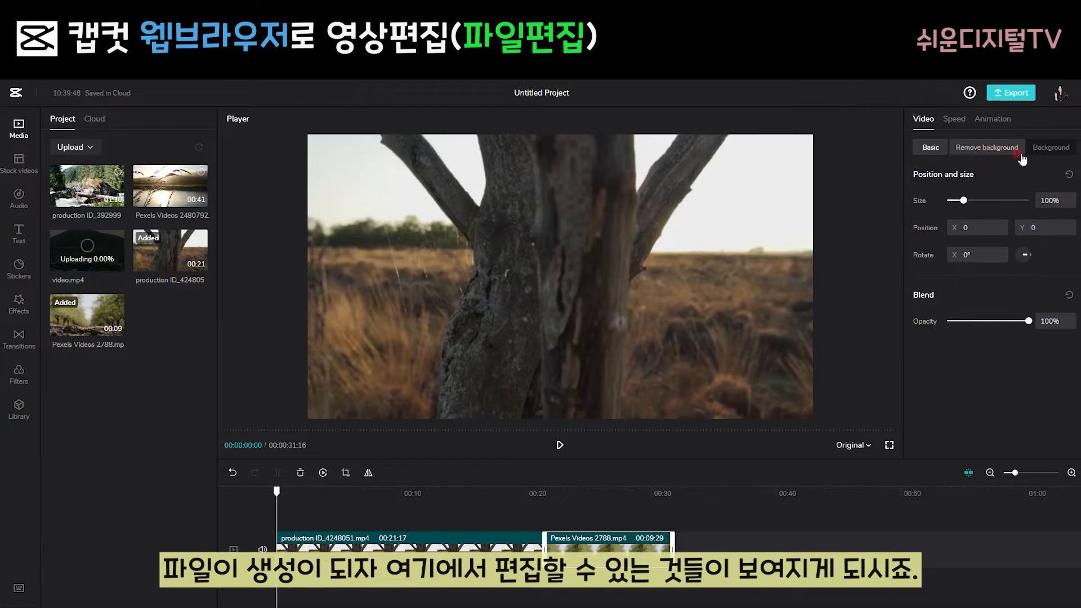
pyautogui.click(952, 121)
pyautogui.click(990, 120)
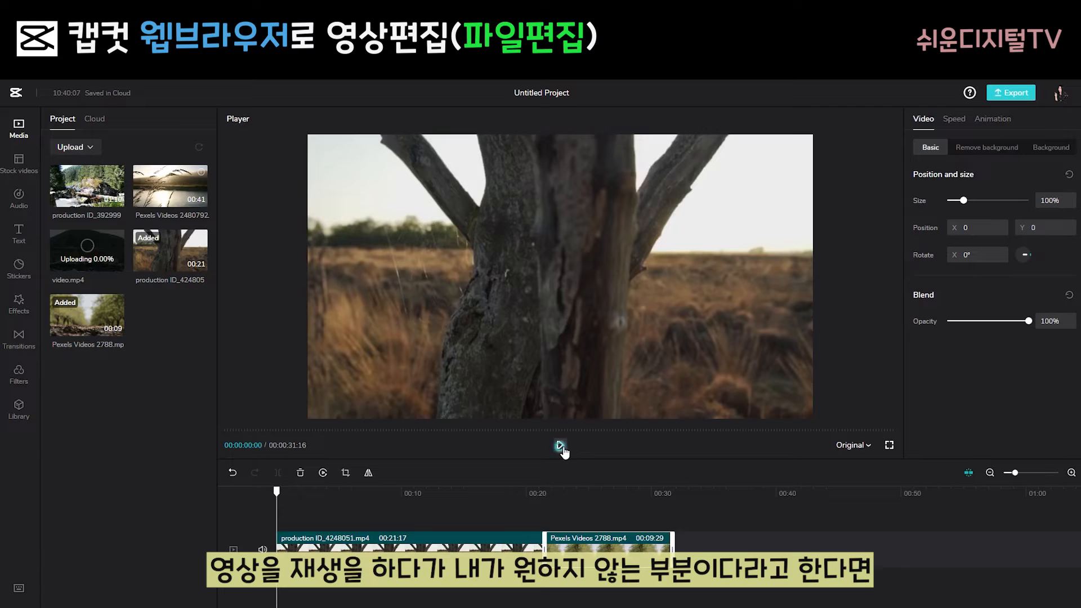
# - Play the video to about 5 seconds and split the production ID_4248051.mp4 clip there
pyautogui.click(561, 446)
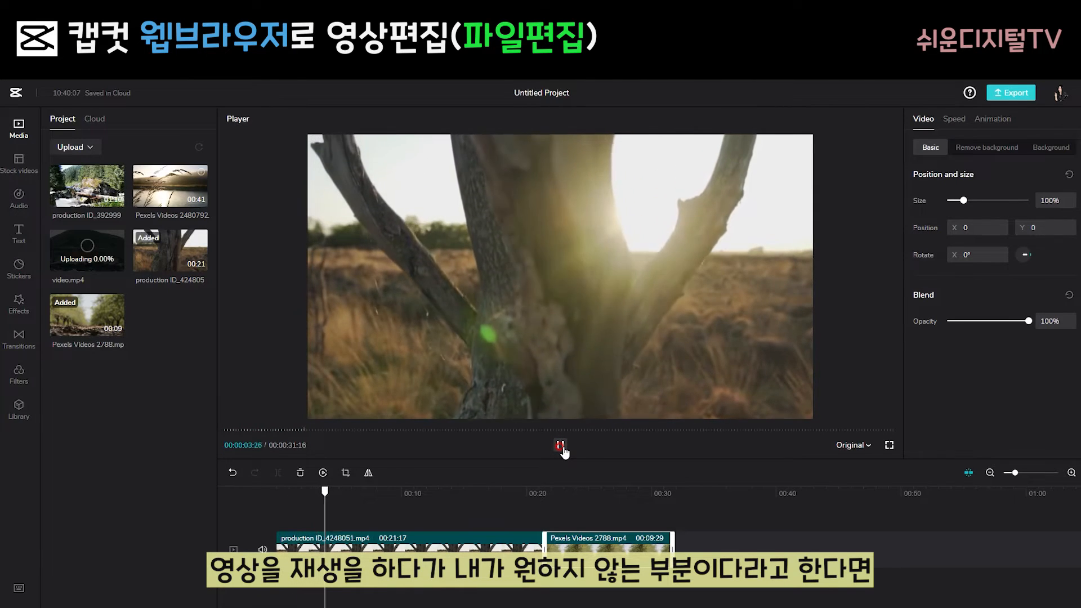
pyautogui.click(560, 446)
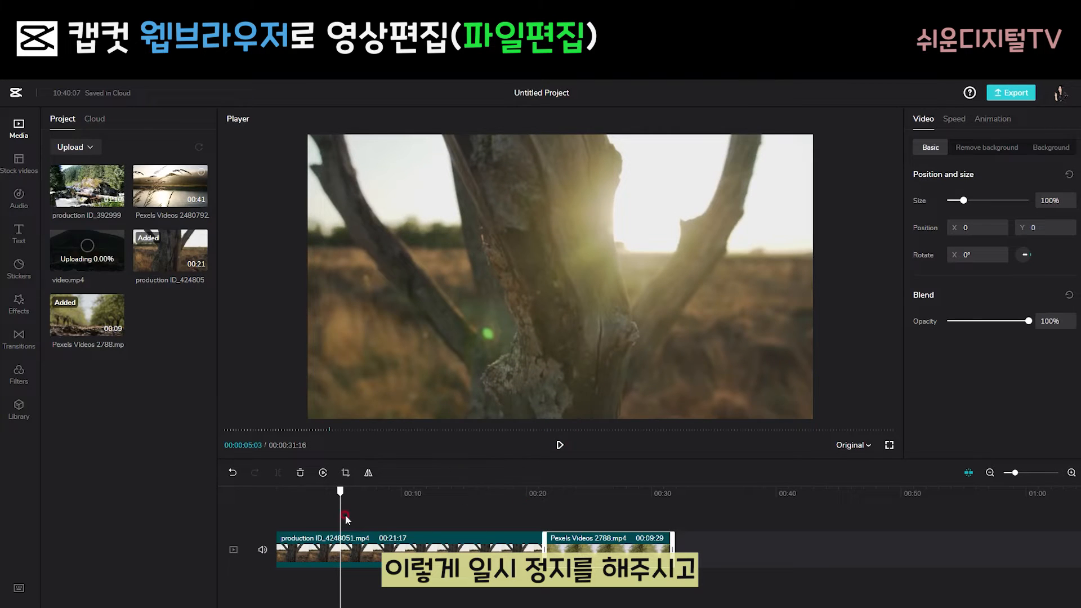
pyautogui.click(342, 541)
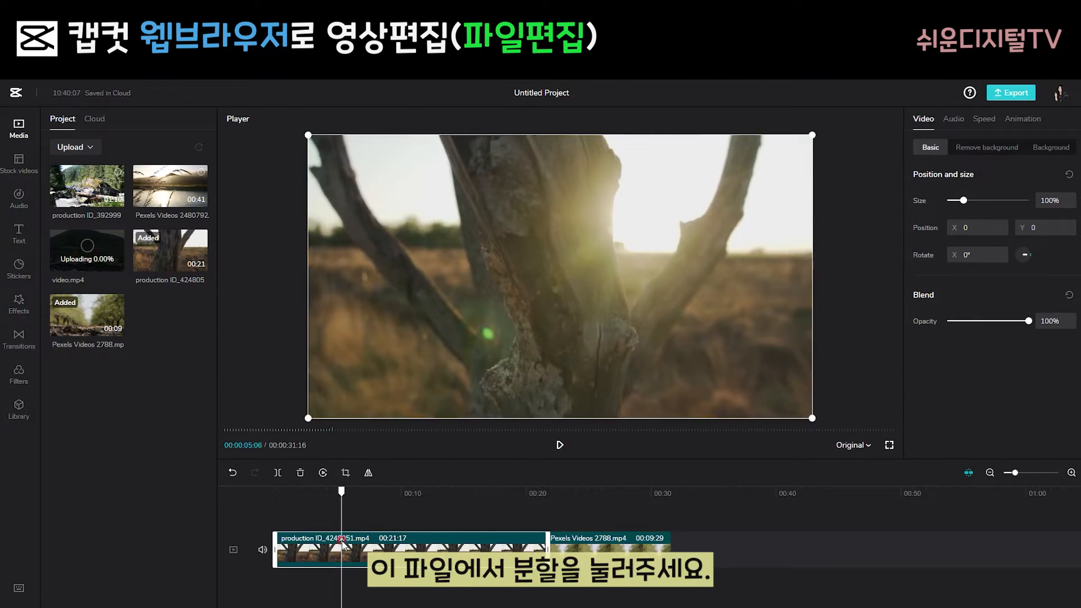
pyautogui.click(278, 473)
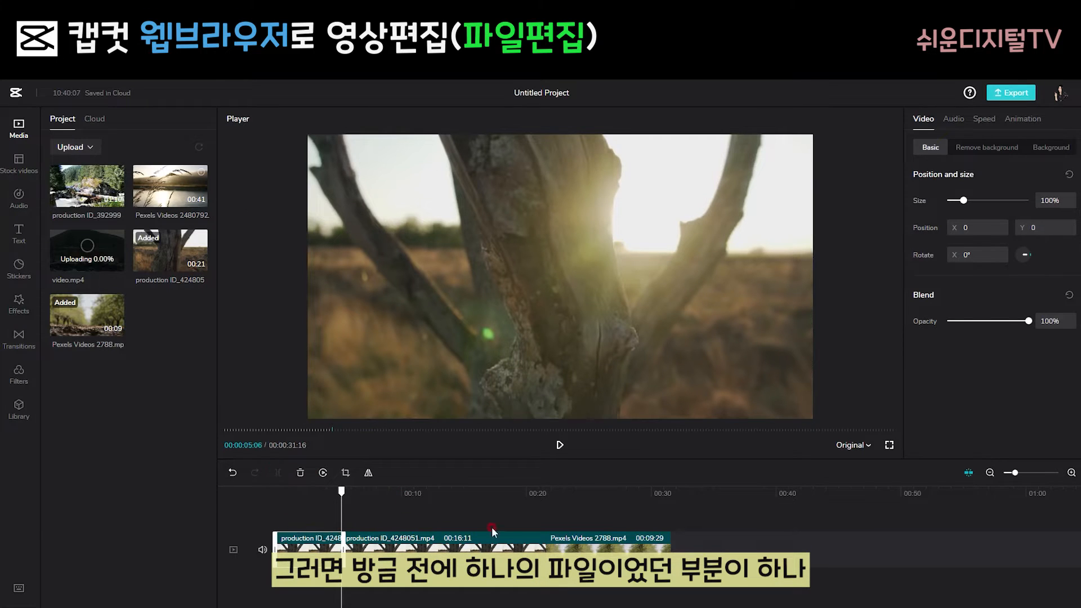
# - Split the second part of the production clip at about 10 seconds and delete the piece behind the cut
pyautogui.click(411, 549)
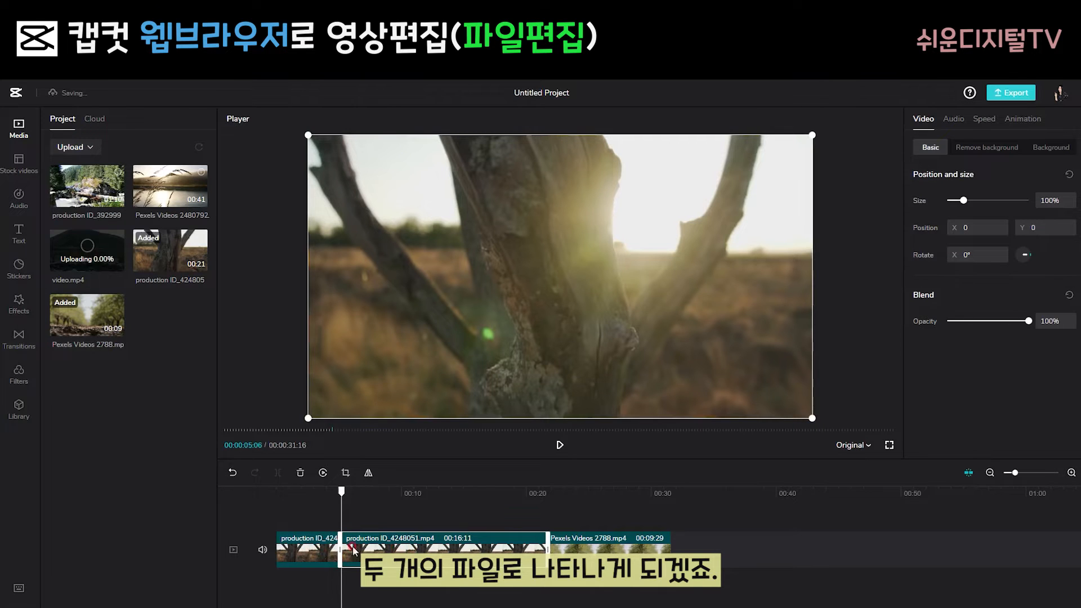
pyautogui.click(560, 446)
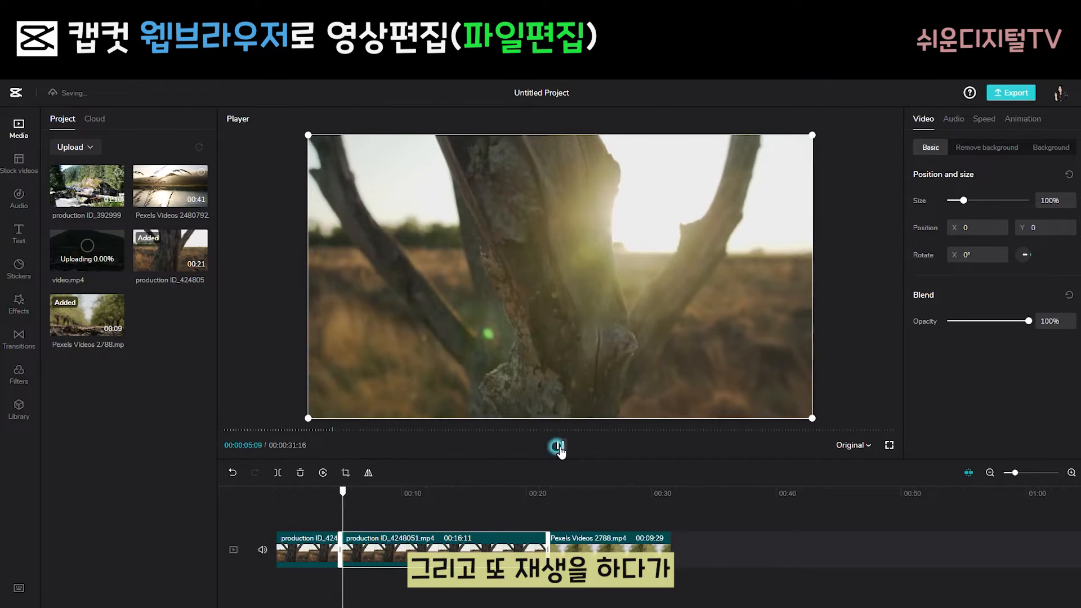
pyautogui.click(559, 446)
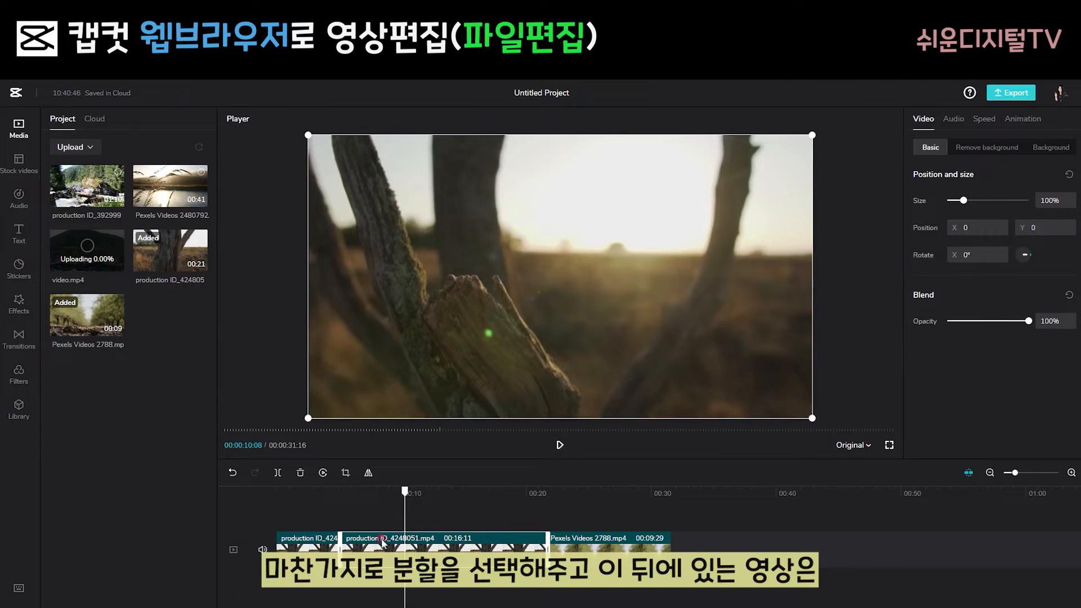
pyautogui.click(277, 472)
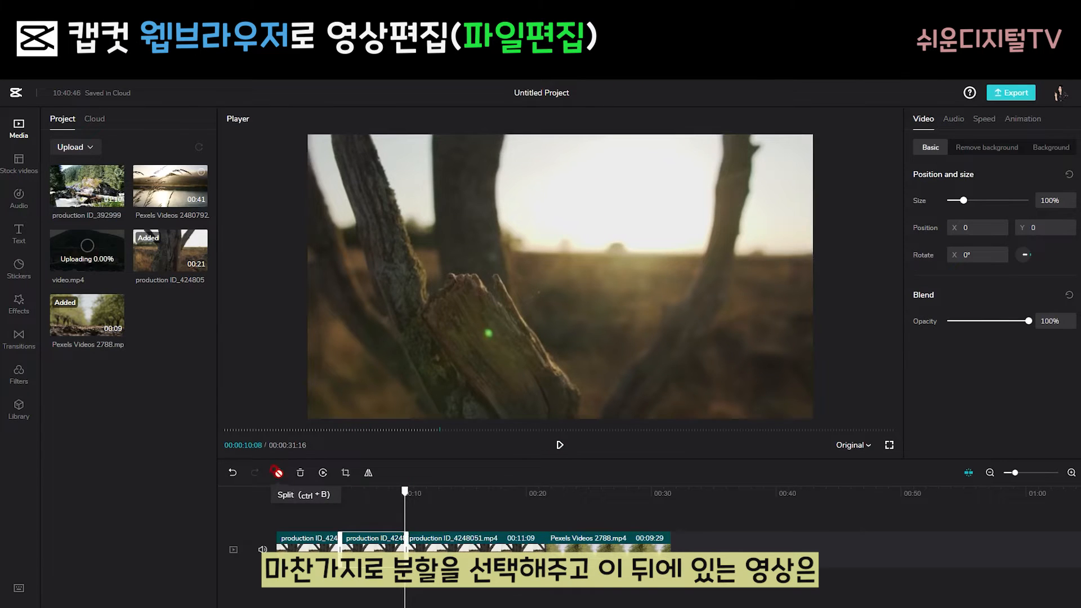
pyautogui.click(454, 548)
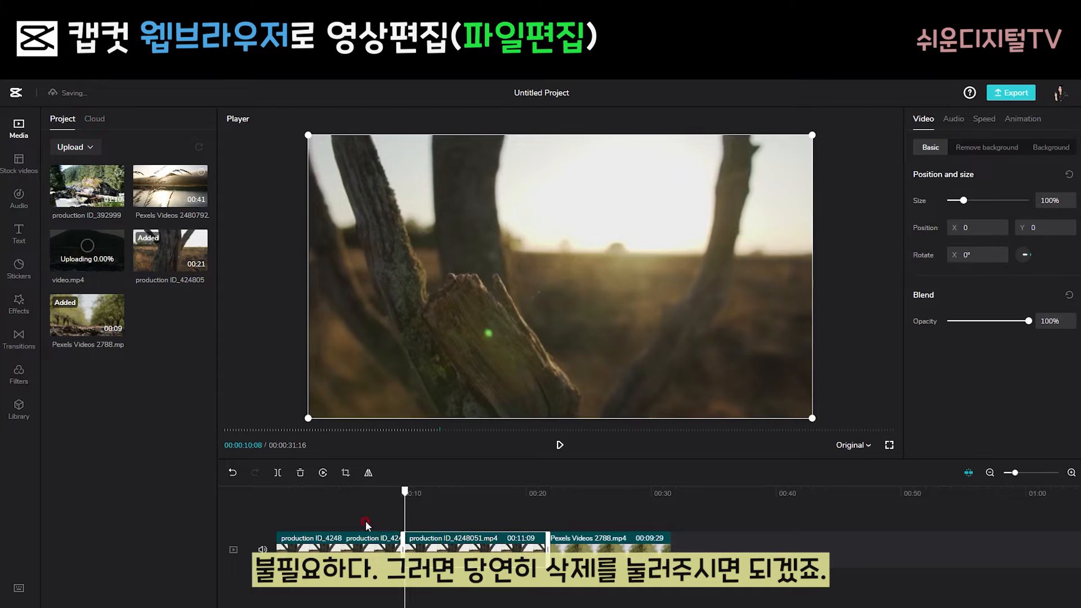
pyautogui.click(299, 472)
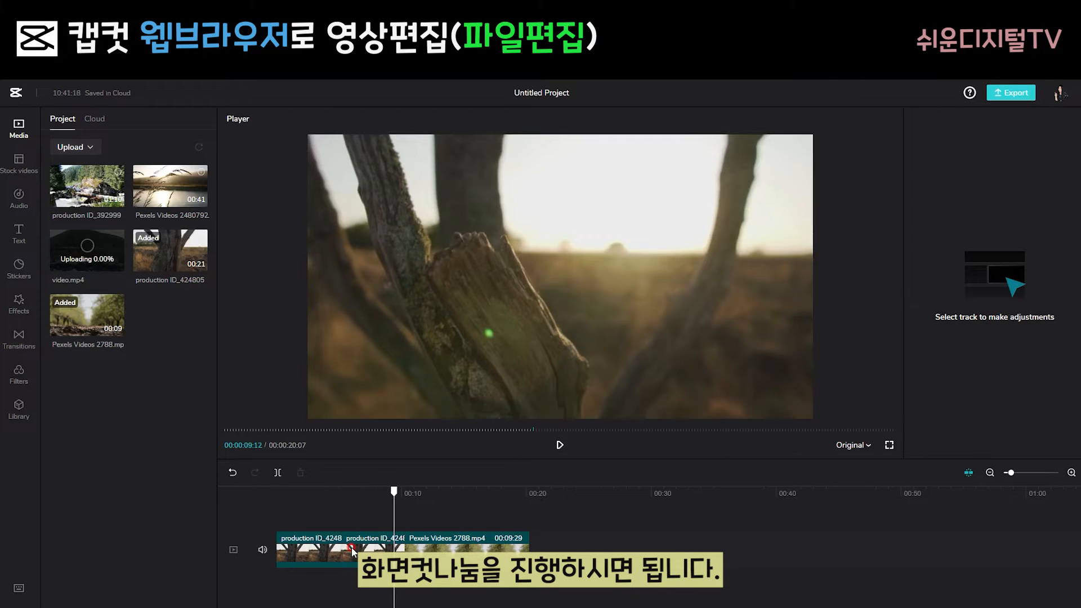
# - Reduce the size of the Pexels Videos 2788.mp4 clip to 74%
pyautogui.click(431, 549)
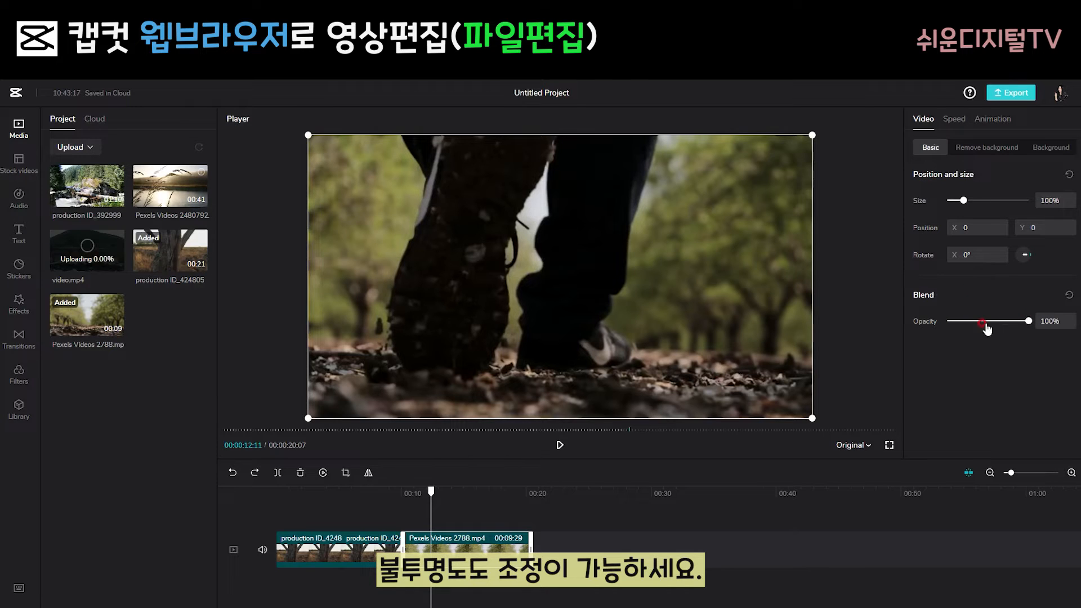
pyautogui.moveTo(965, 205)
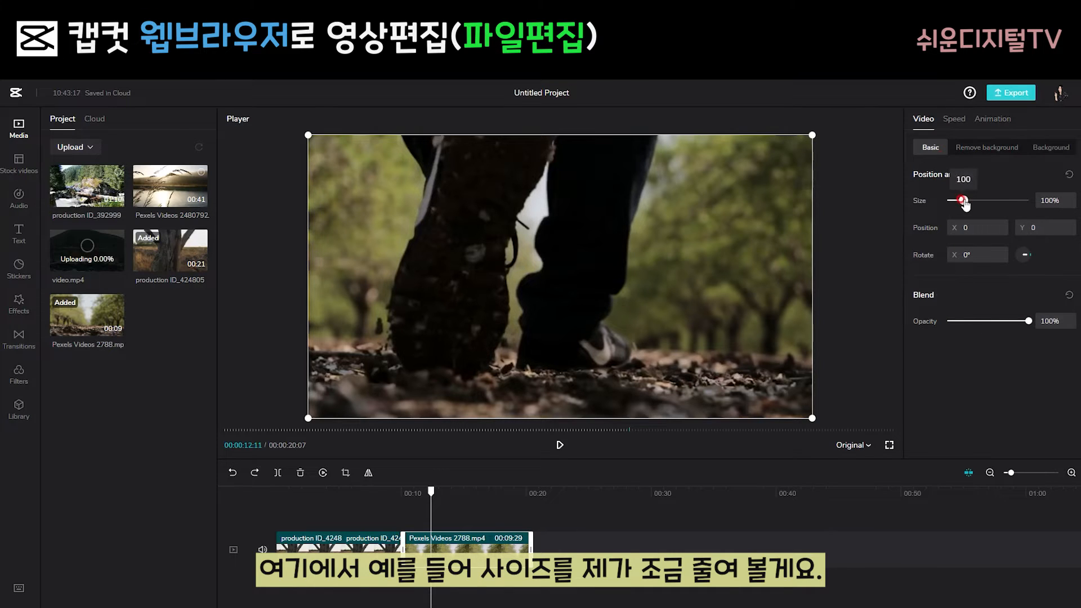
pyautogui.moveTo(965, 205); pyautogui.dragTo(959, 207)
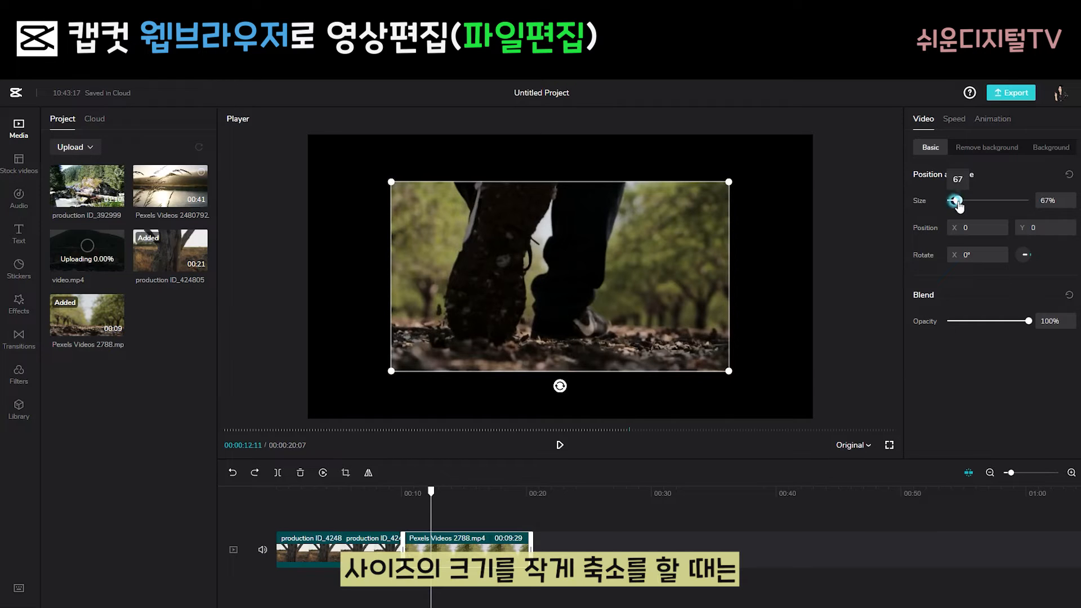
pyautogui.moveTo(958, 201)
pyautogui.moveTo(959, 201)
pyautogui.mouseDown()
pyautogui.moveTo(995, 203)
pyautogui.moveTo(961, 204)
pyautogui.mouseUp()
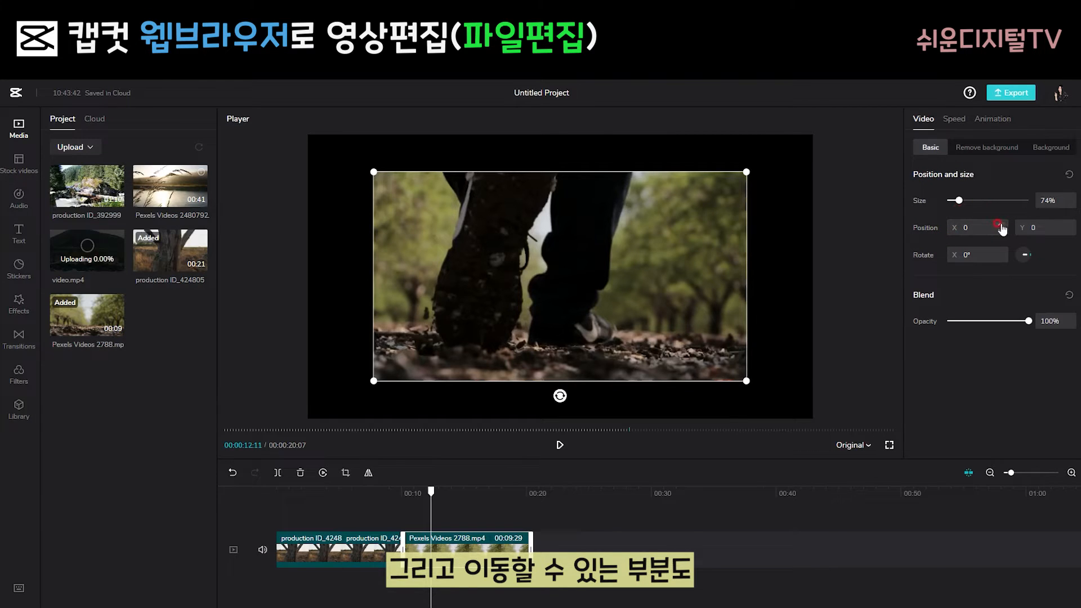
# - Set the Pexels clip's position to X 30 and Y 80
pyautogui.click(983, 226)
pyautogui.click(1000, 225)
pyautogui.click(1000, 225)
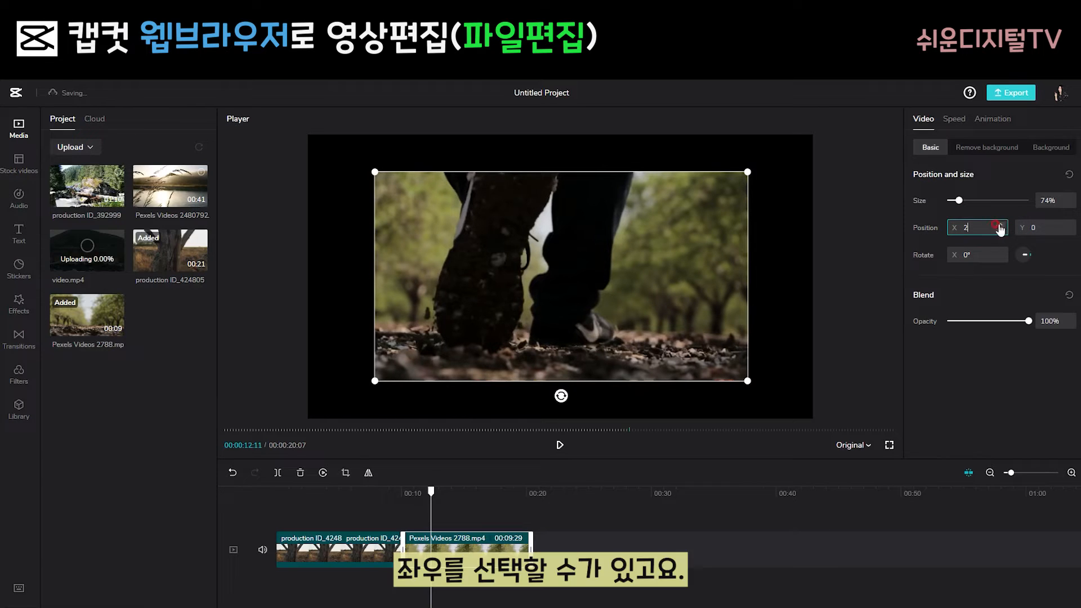
pyautogui.click(1001, 224)
pyautogui.write('0')
pyautogui.click(1052, 227)
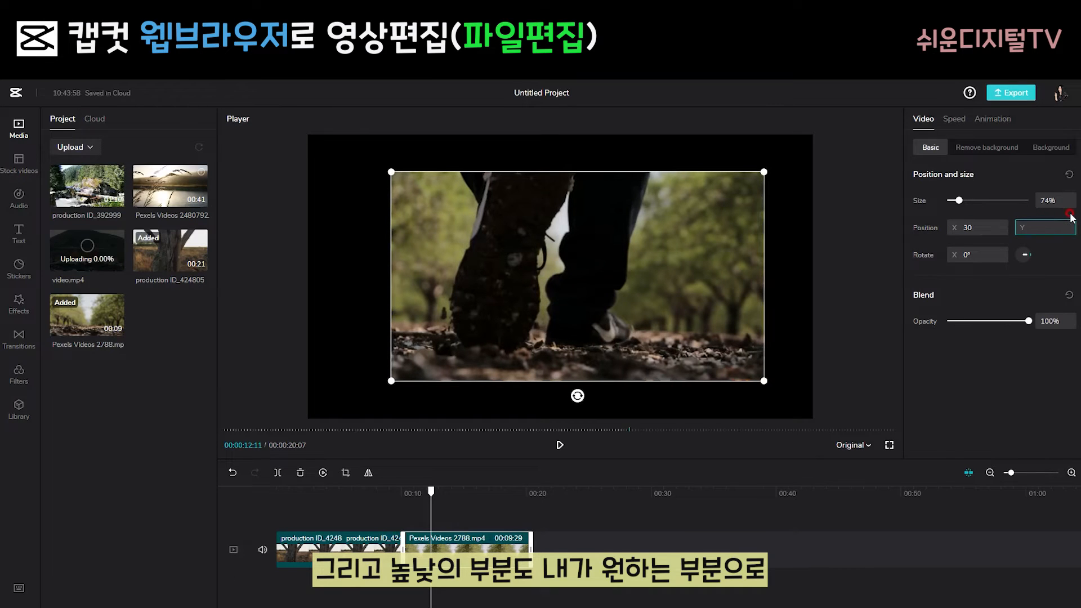
pyautogui.write('80')
pyautogui.press('Return')
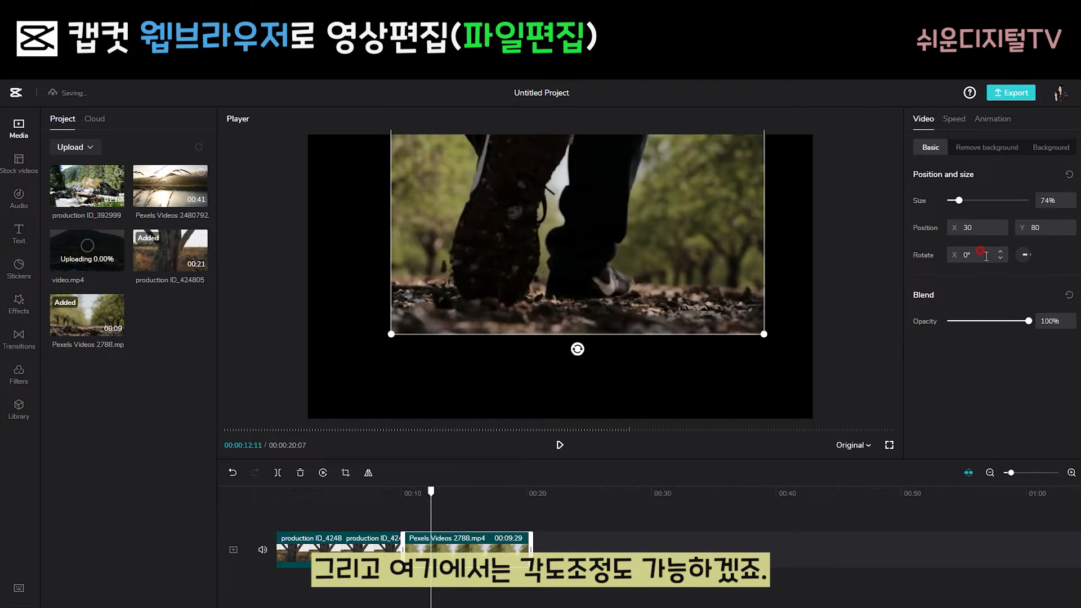
# - Enlarge the Pexels clip to 76% and move it to the centre of the frame in the player
pyautogui.moveTo(630, 220); pyautogui.dragTo(678, 298)
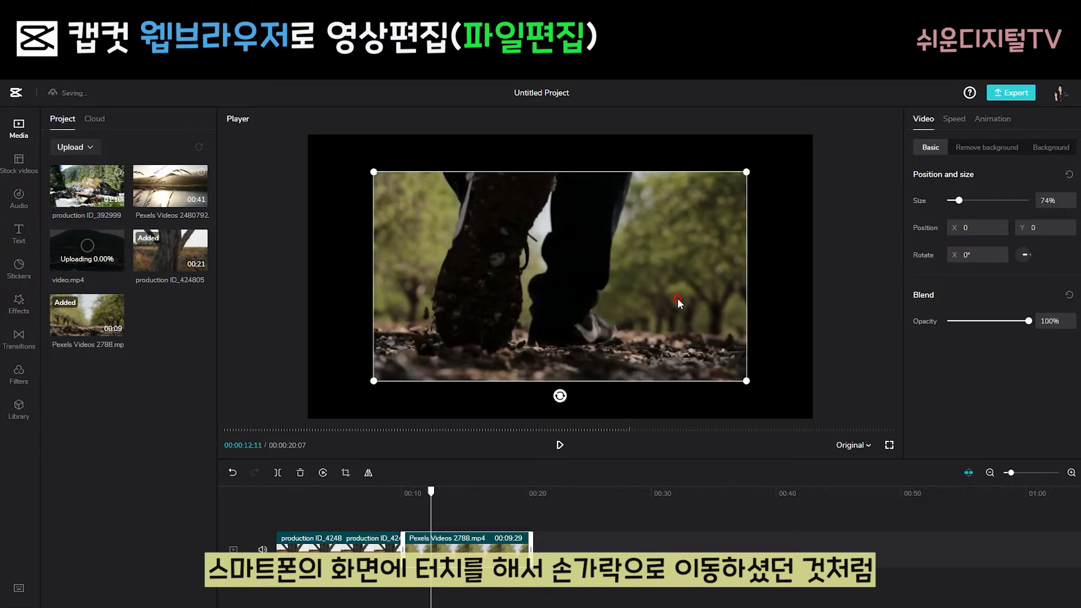
pyautogui.moveTo(678, 298); pyautogui.dragTo(667, 251)
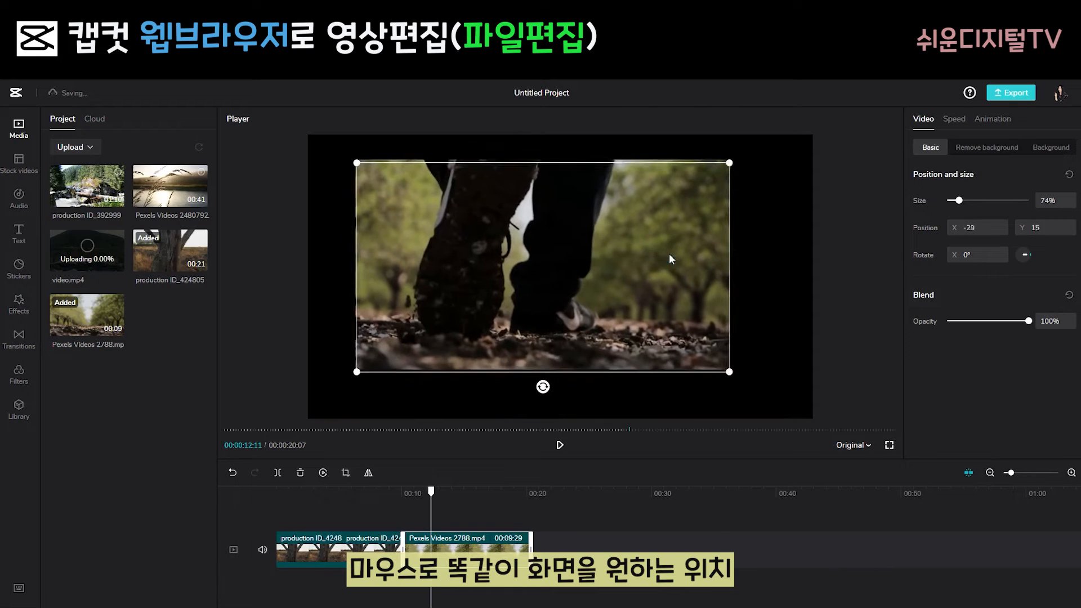
pyautogui.moveTo(729, 369)
pyautogui.mouseDown()
pyautogui.moveTo(779, 403)
pyautogui.moveTo(728, 366)
pyautogui.moveTo(755, 380)
pyautogui.moveTo(738, 377)
pyautogui.mouseUp()
pyautogui.moveTo(680, 325); pyautogui.dragTo(697, 333)
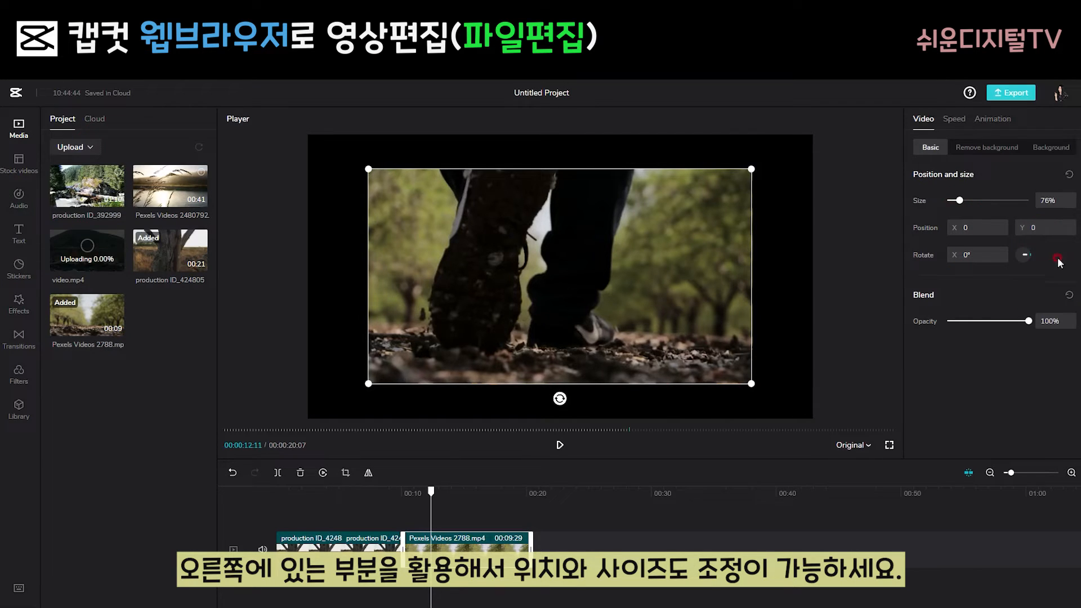
# - Try adjusting the Pexels clip's opacity and leave it at 100%
pyautogui.click(1030, 322)
pyautogui.moveTo(1031, 325)
pyautogui.mouseDown()
pyautogui.moveTo(983, 329)
pyautogui.moveTo(1031, 332)
pyautogui.mouseUp()
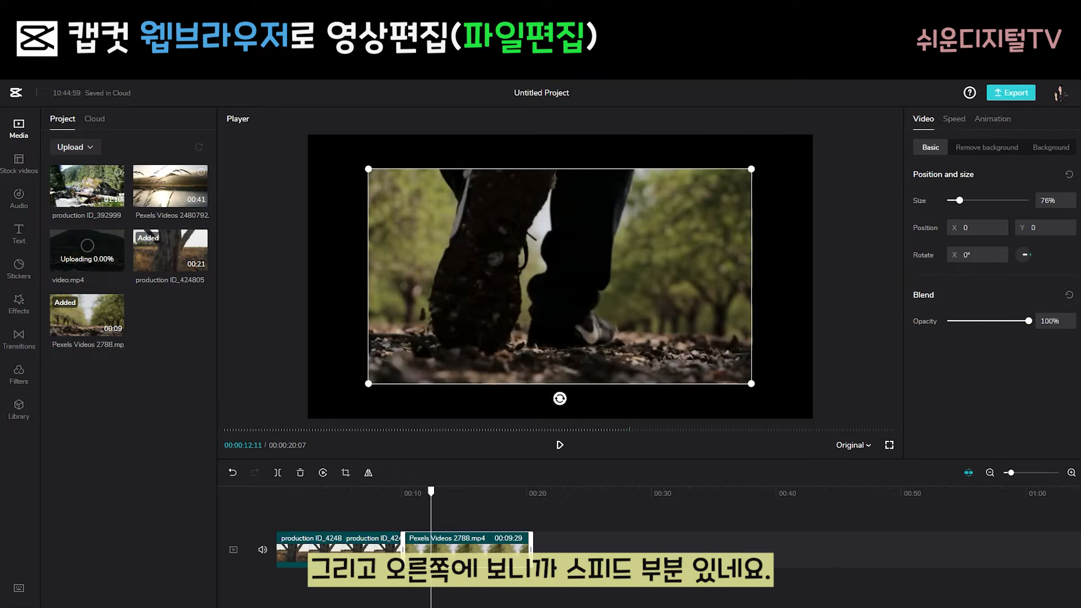
# - Preview the Pexels clip at normal speed and slow it down to 0.9x
pyautogui.click(960, 126)
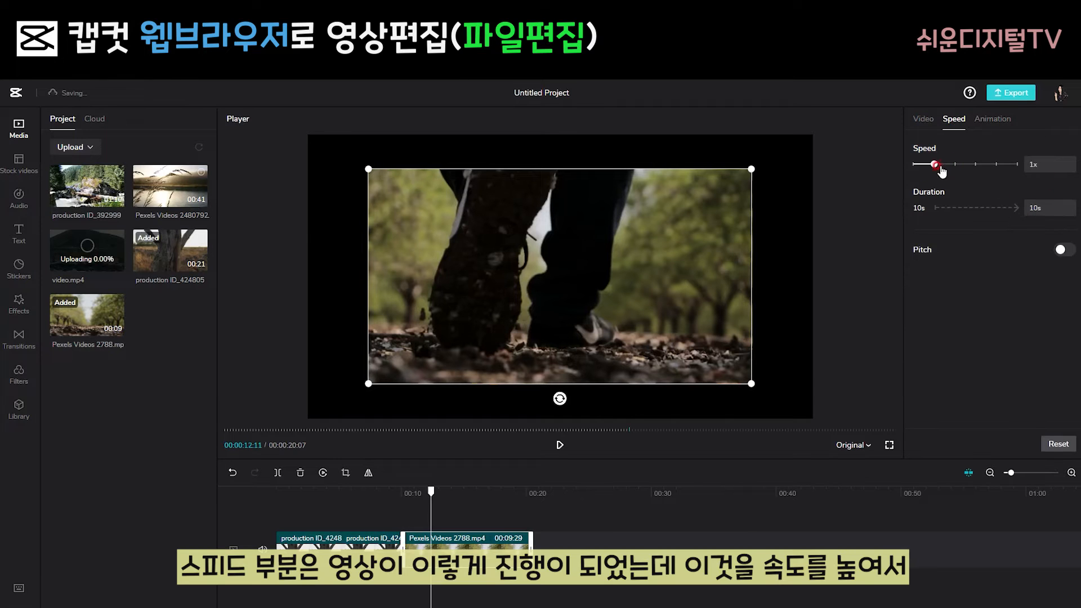
pyautogui.click(560, 445)
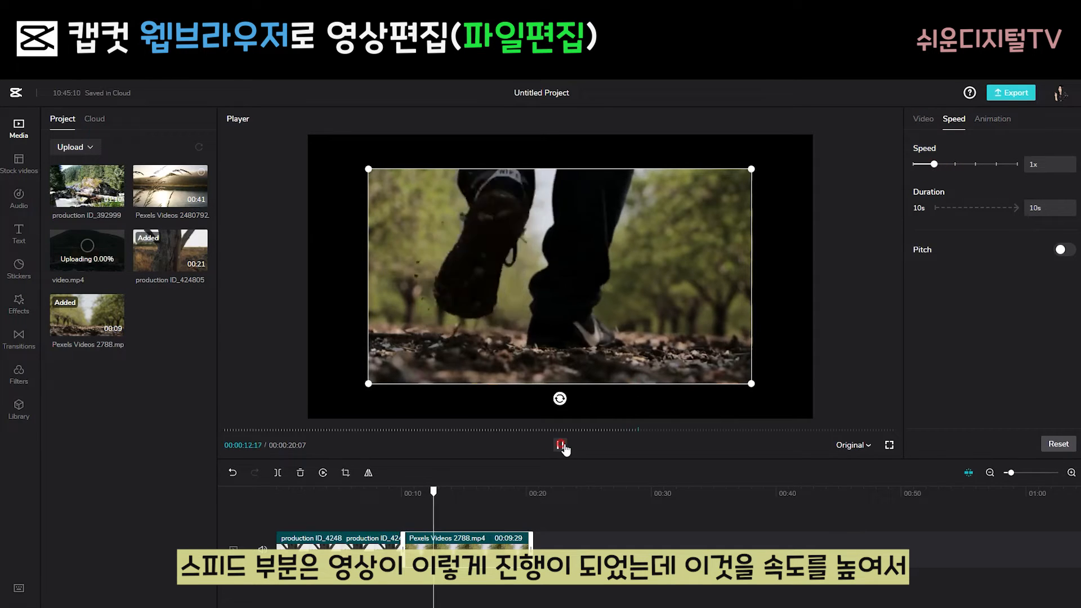
pyautogui.click(560, 446)
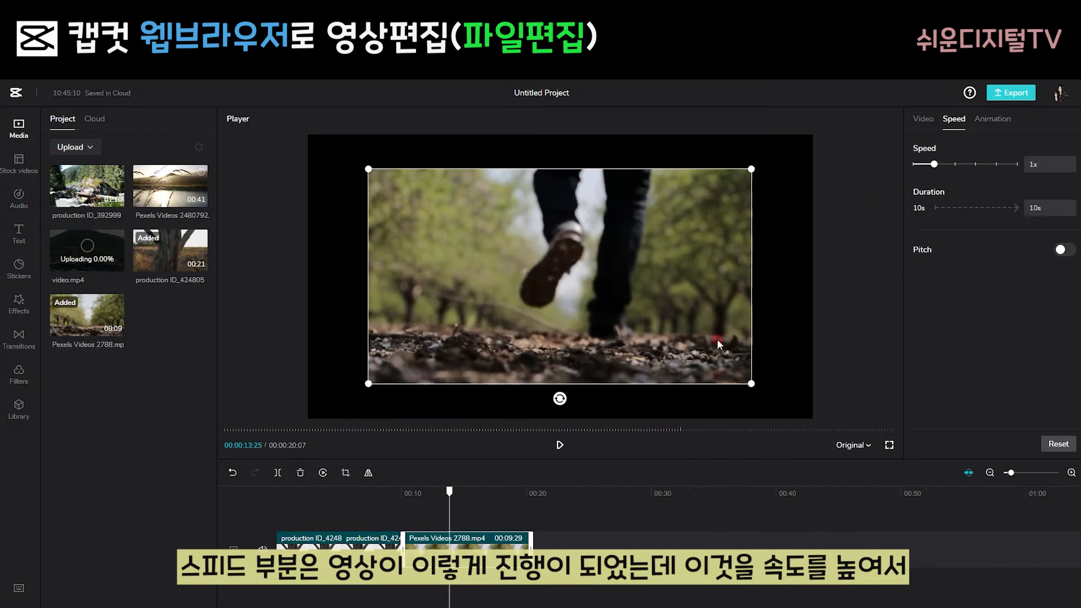
pyautogui.moveTo(931, 169)
pyautogui.mouseDown()
pyautogui.moveTo(981, 170)
pyautogui.moveTo(916, 171)
pyautogui.moveTo(932, 170)
pyautogui.mouseUp()
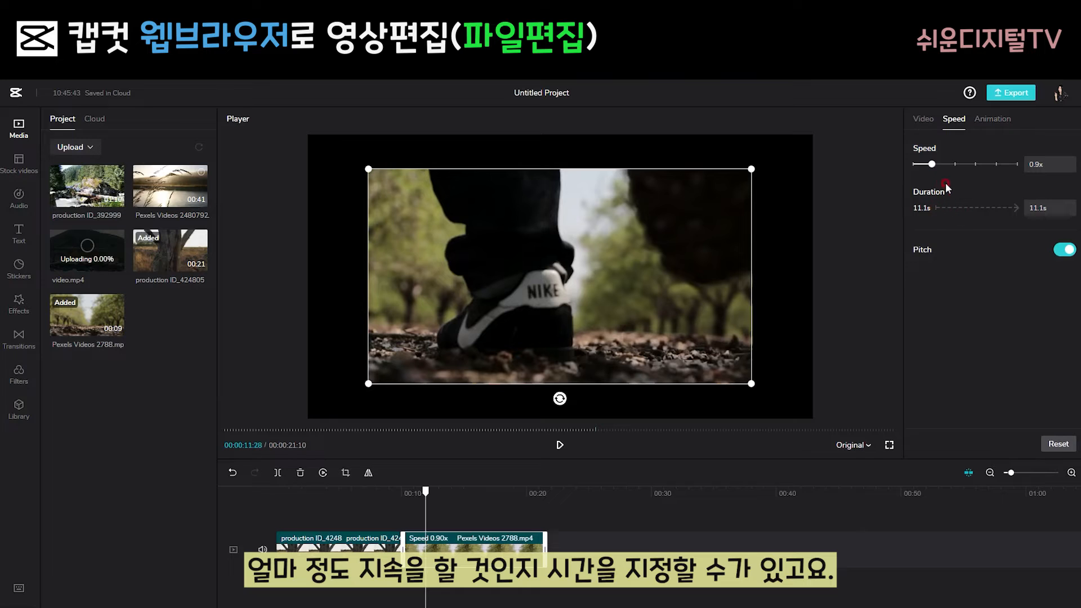
# - Look through the In, Out and Combo animations available for the Pexels clip
pyautogui.click(997, 120)
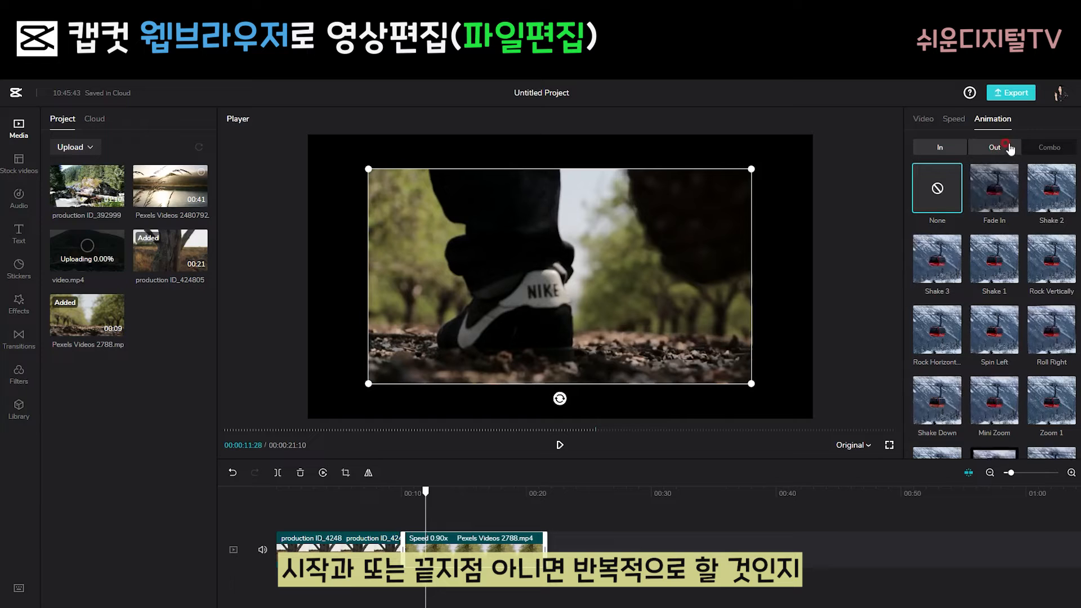
pyautogui.click(1066, 138)
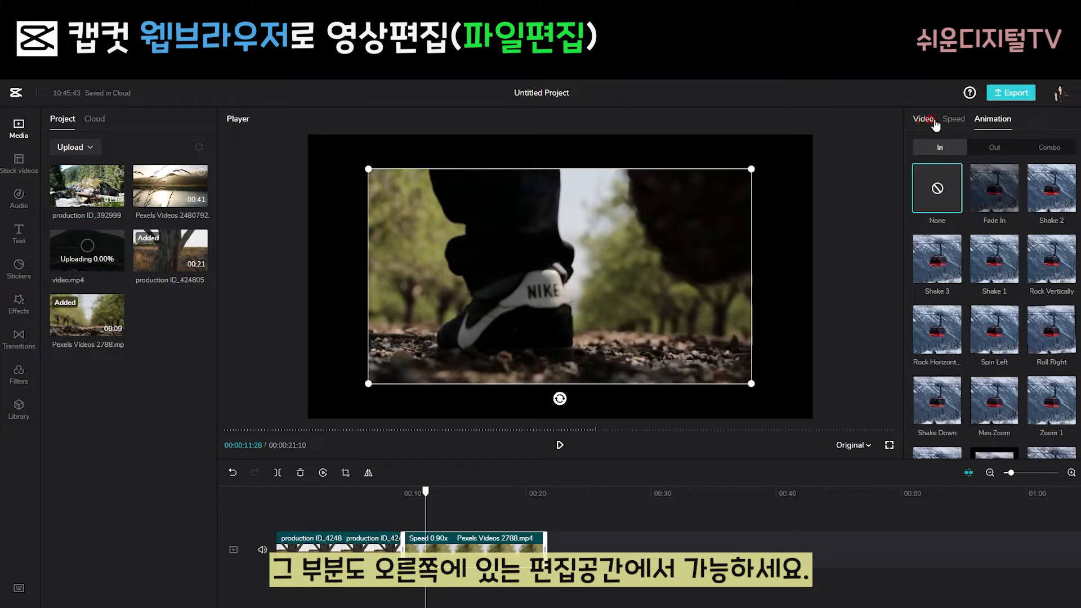
pyautogui.click(571, 202)
# - Move the playhead to 00:00:04:24 and add a default text element there
pyautogui.moveTo(426, 491); pyautogui.dragTo(336, 491)
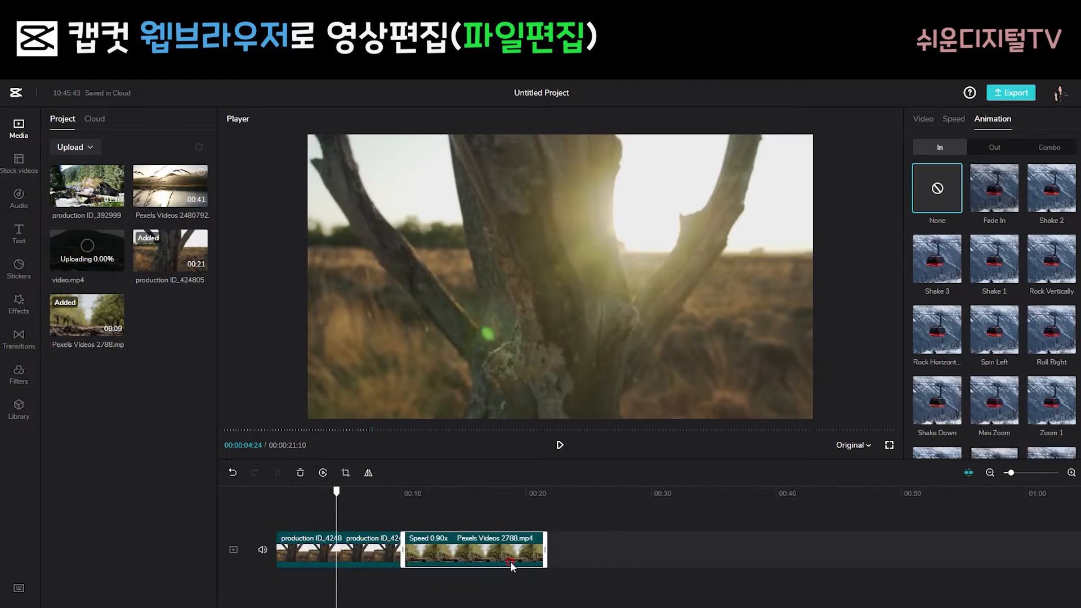
pyautogui.click(923, 119)
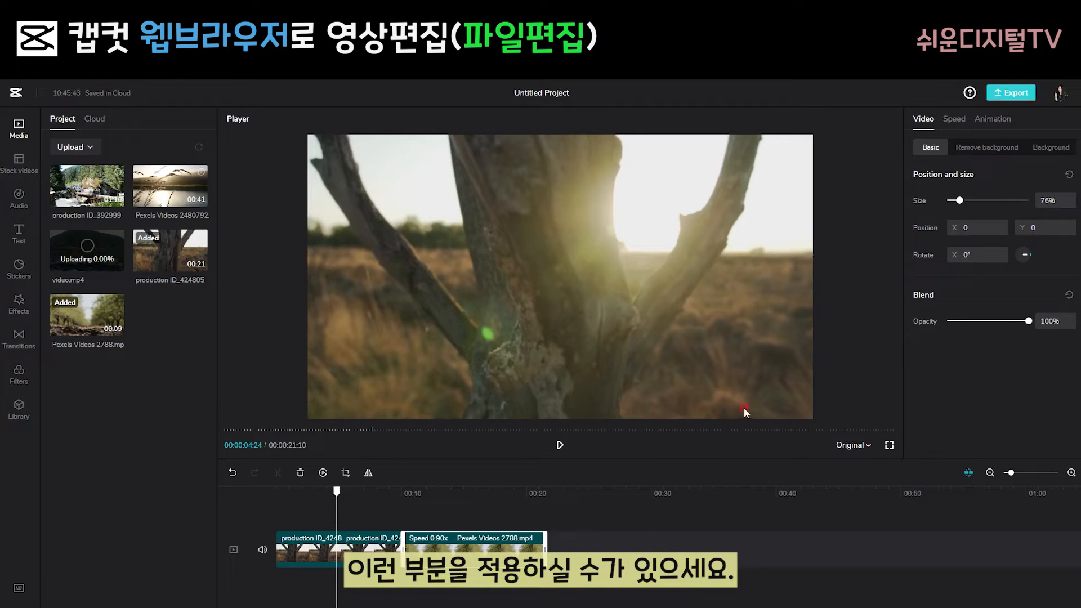
pyautogui.click(25, 237)
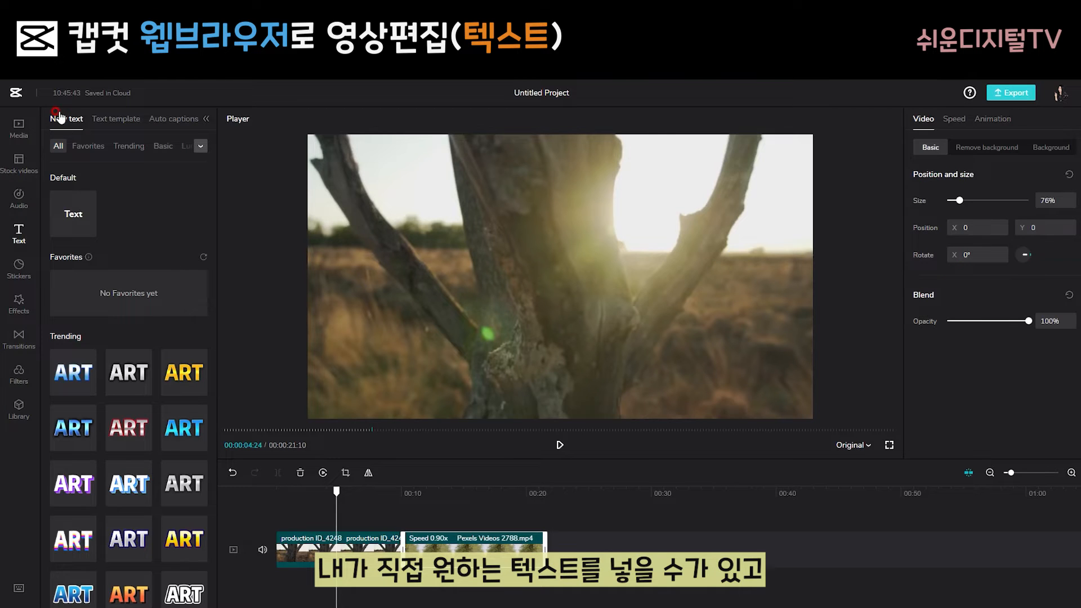
pyautogui.click(116, 118)
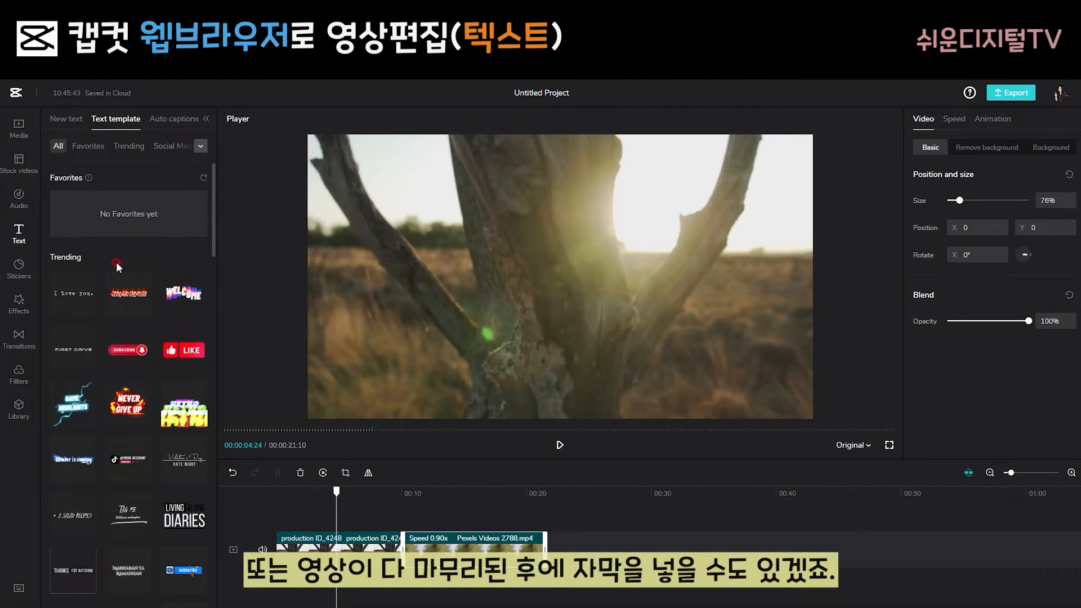
pyautogui.click(68, 120)
pyautogui.moveTo(84, 231)
pyautogui.click(87, 231)
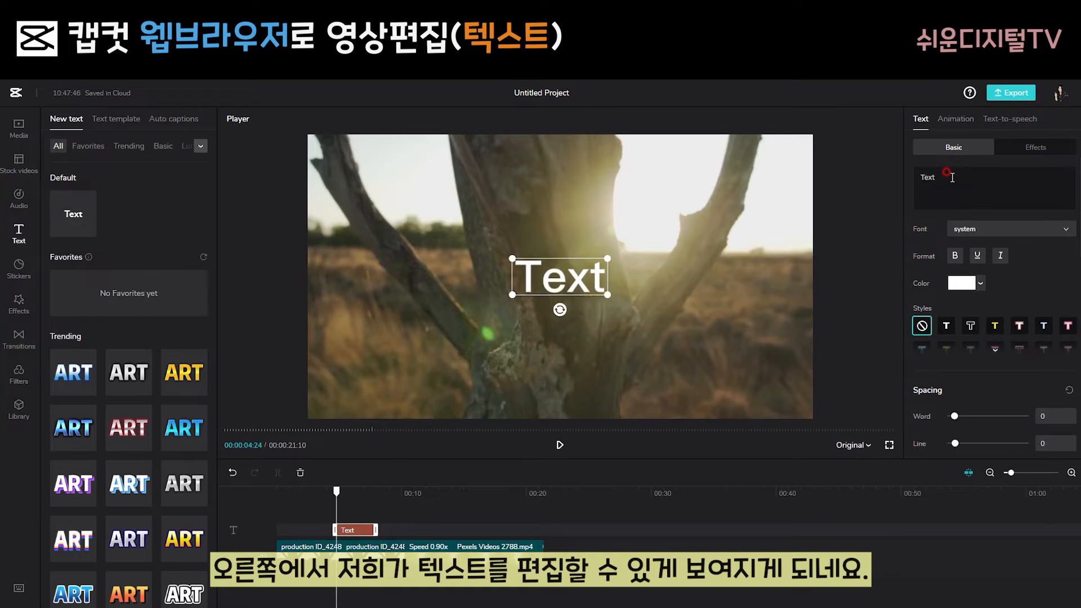
# - Replace the placeholder wording of the new text element with "가을 여행"
pyautogui.click(952, 177)
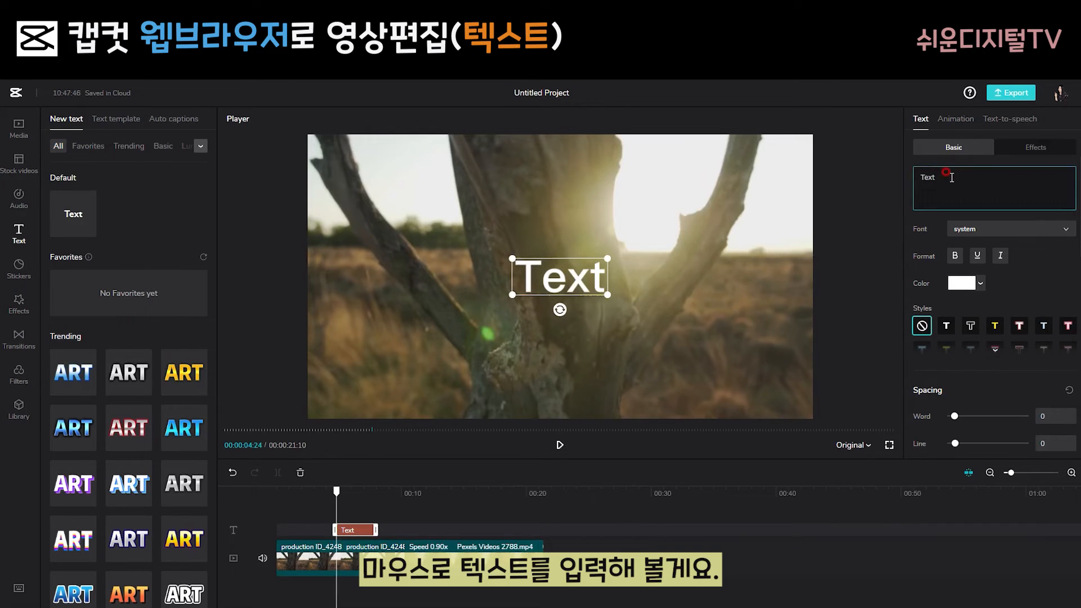
pyautogui.press('BackSpace')
pyautogui.press('BackSpace')
pyautogui.press('BackSpace')
pyautogui.press('BackSpace')
pyautogui.write('가을 여행')
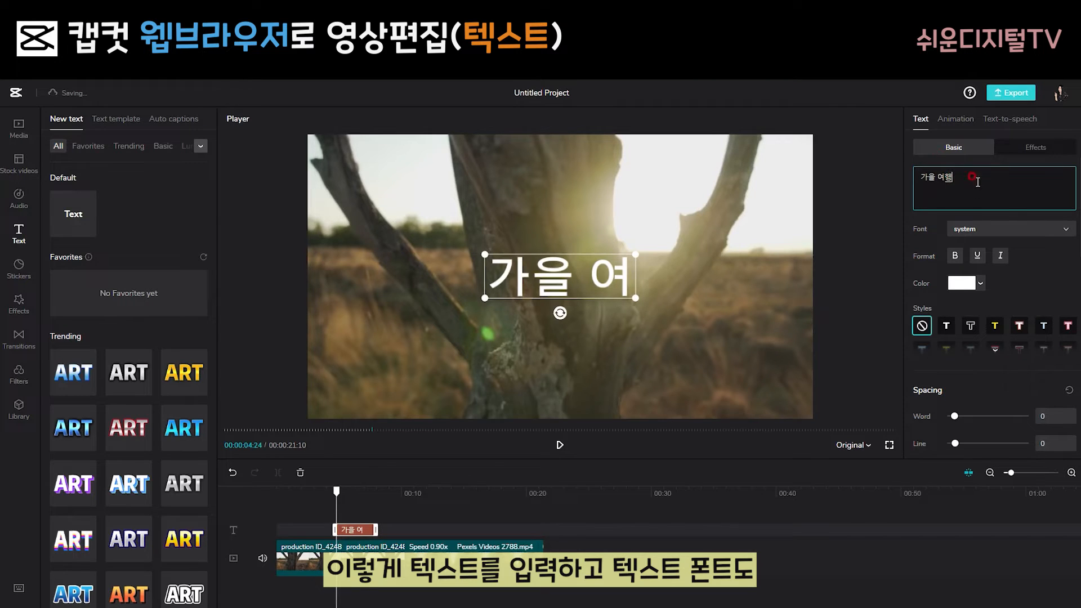
# - Change the font of the "가을 여행" title to SourceSansPro-Regular
pyautogui.click(1063, 228)
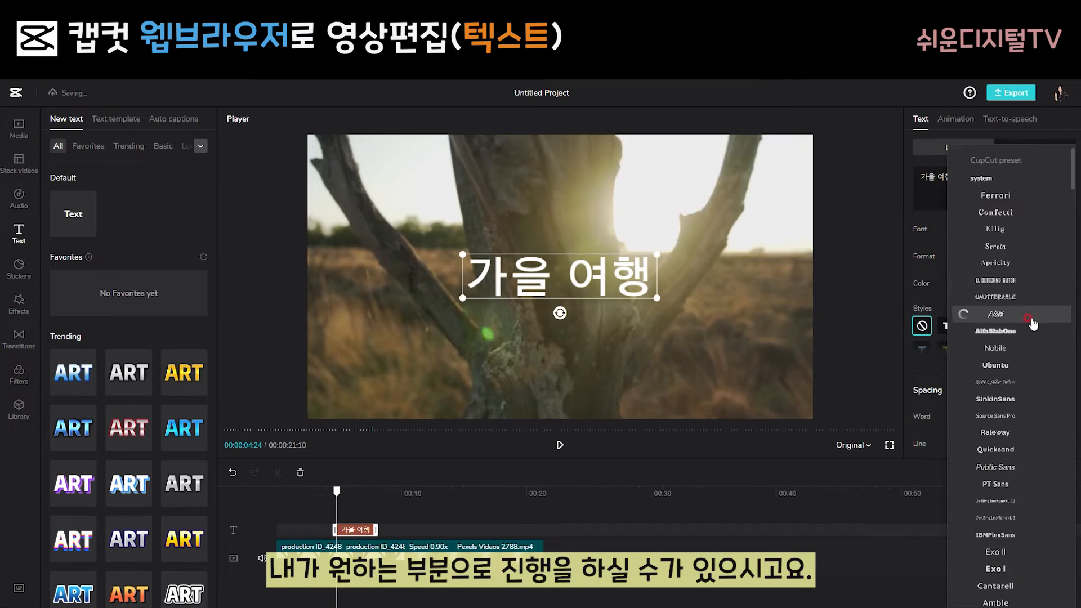
pyautogui.scroll(-5, 997, 394)
pyautogui.click(995, 191)
pyautogui.scroll(10, 1004, 217)
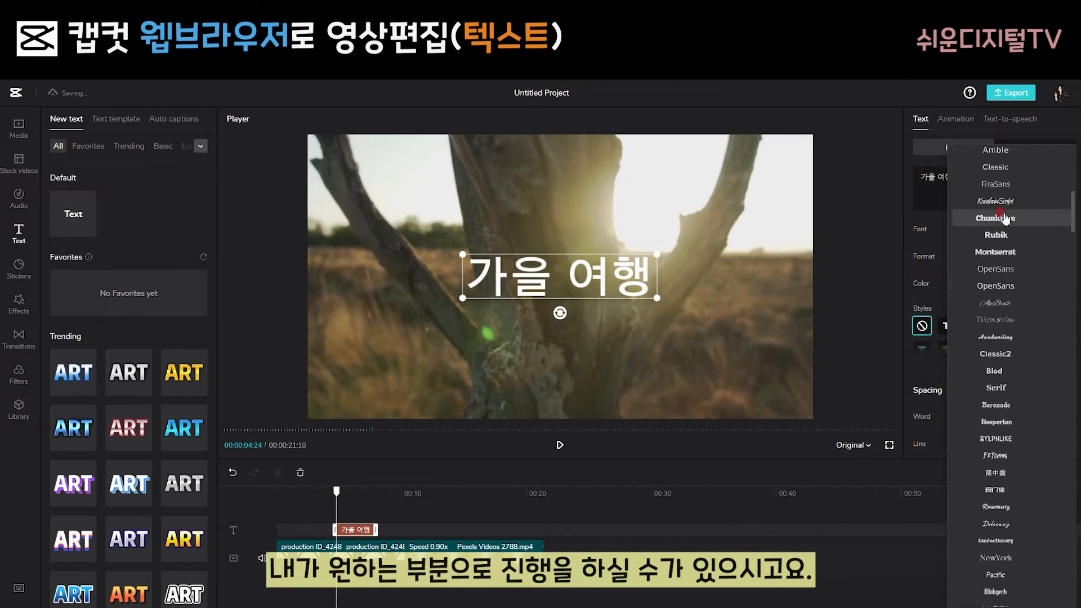
pyautogui.click(936, 221)
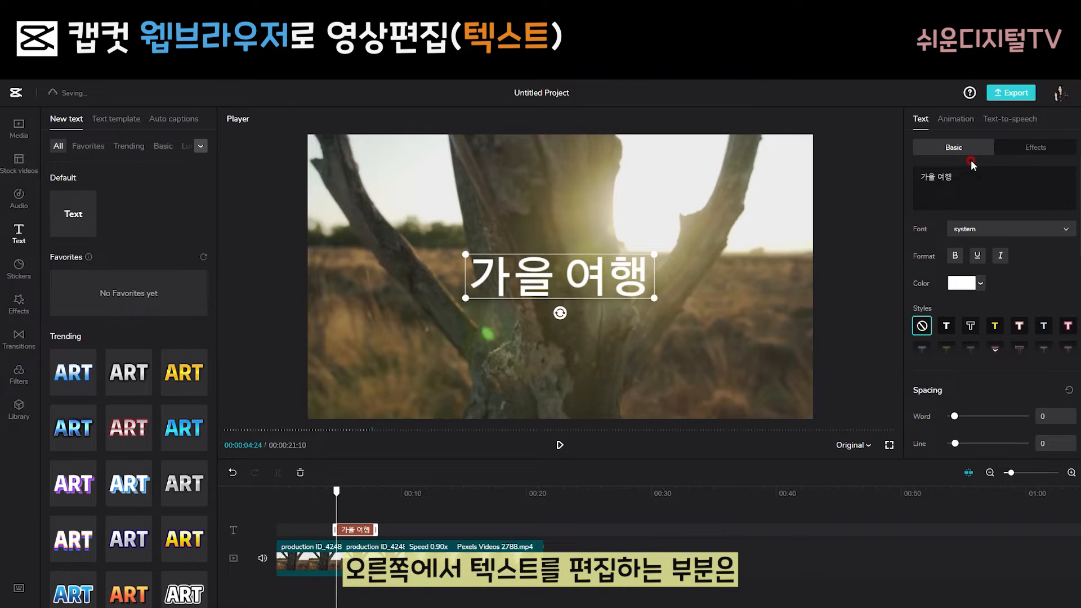
# - Colour the "가을 여행" title orange-yellow and set its word spacing to 3
pyautogui.click(982, 284)
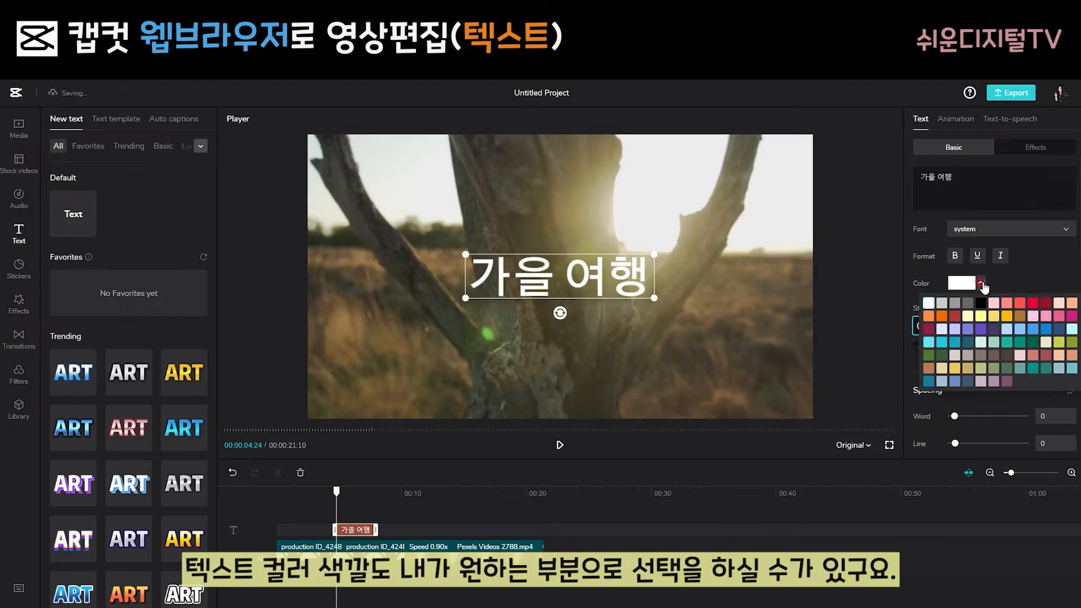
pyautogui.click(1006, 316)
pyautogui.click(1037, 272)
pyautogui.click(954, 417)
pyautogui.moveTo(954, 417)
pyautogui.mouseDown()
pyautogui.moveTo(979, 417)
pyautogui.moveTo(956, 424)
pyautogui.mouseUp()
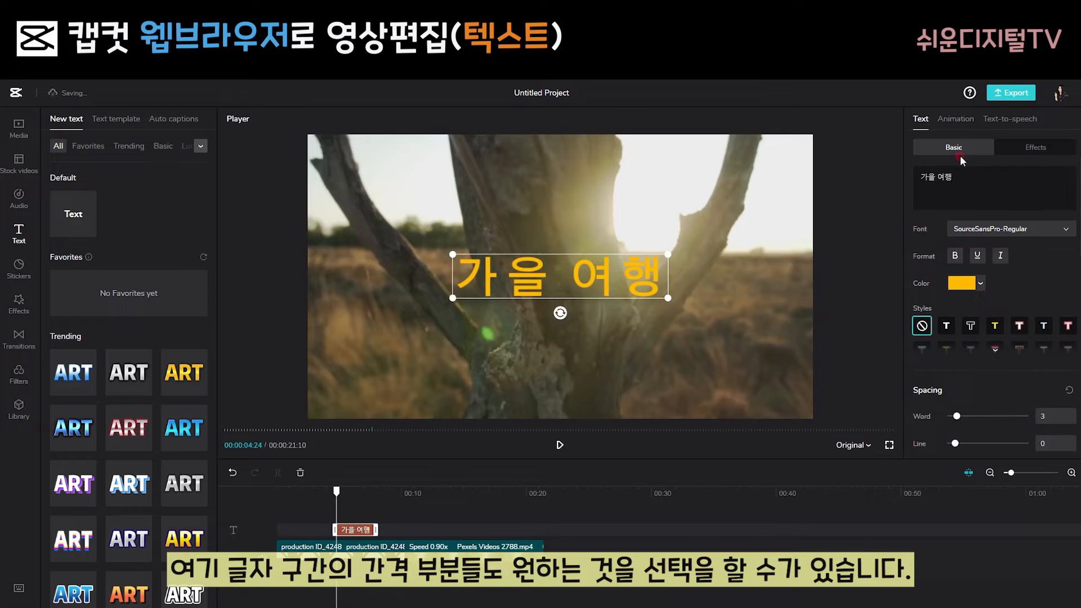
# - Apply the Glitch In animation to the "가을 여행" title
pyautogui.click(956, 119)
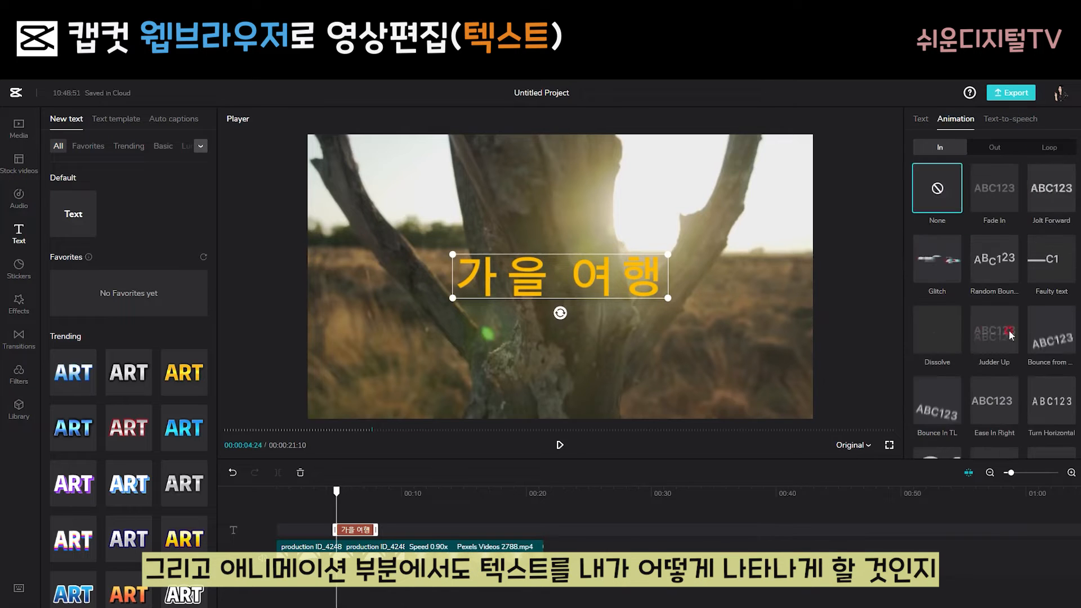
pyautogui.click(929, 264)
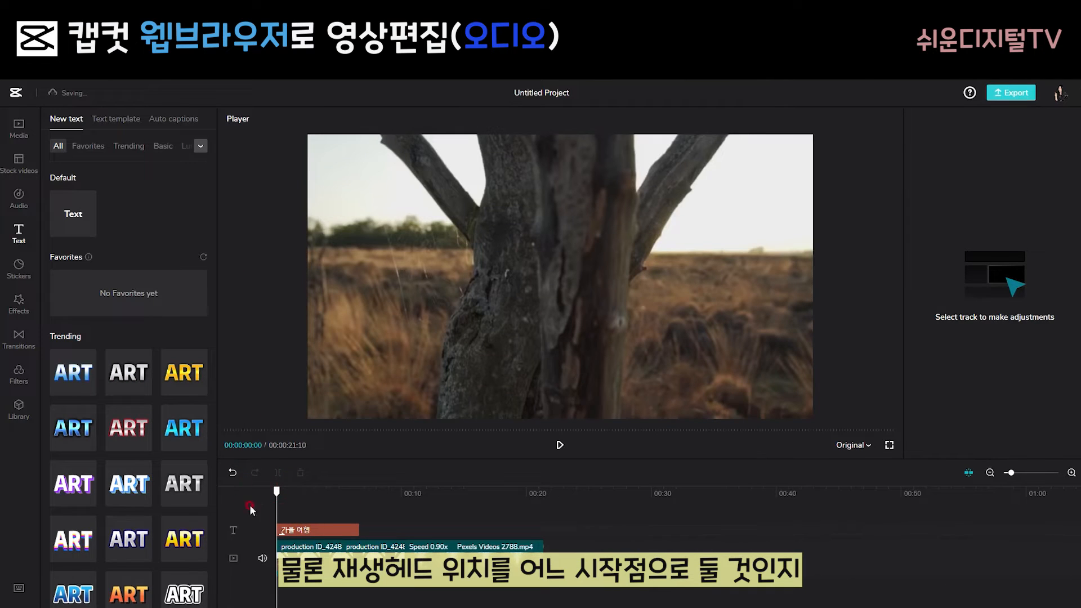
# - Preview the track Future from the Travel music category and add it at the start of the timeline
pyautogui.click(22, 201)
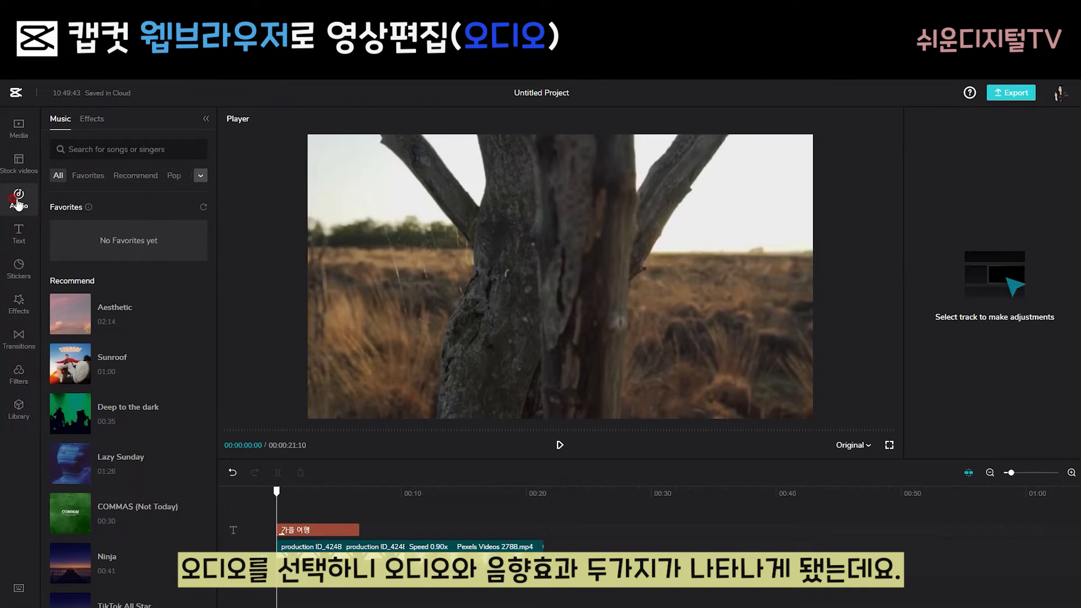
pyautogui.click(57, 123)
pyautogui.click(94, 124)
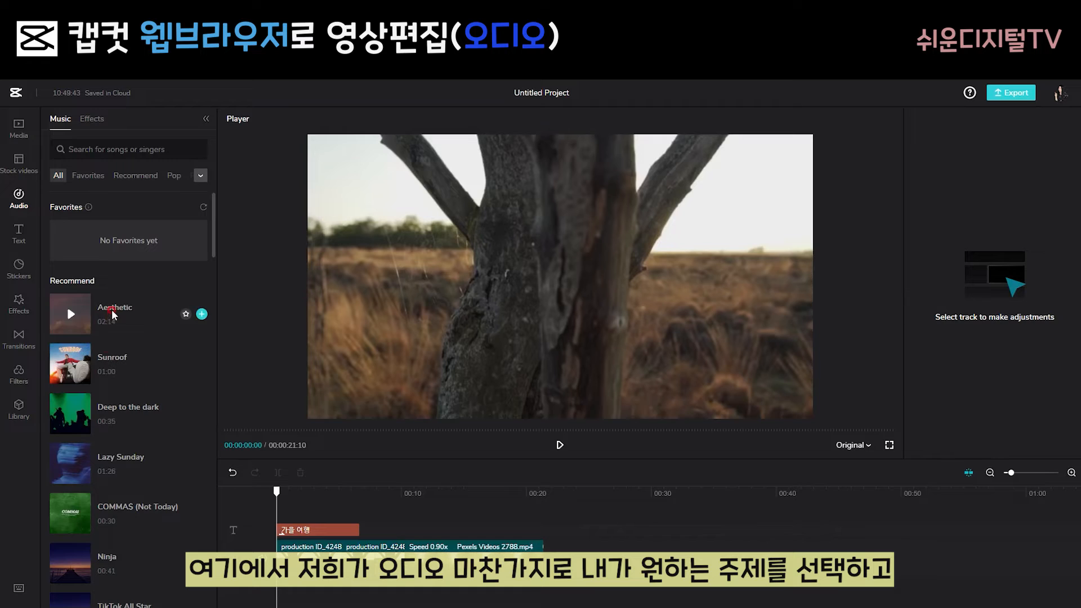
pyautogui.click(200, 175)
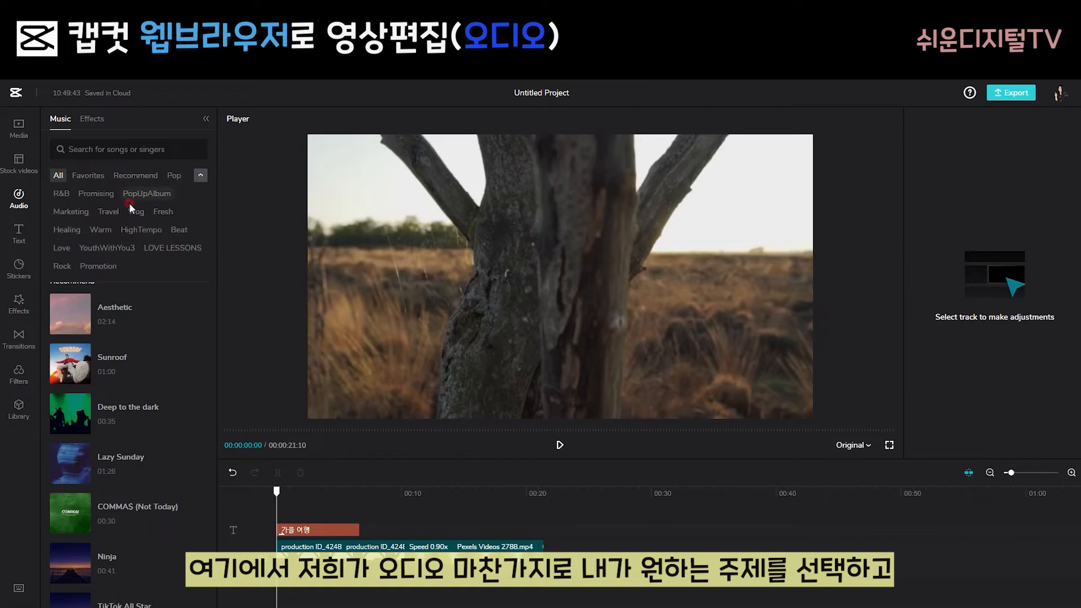
pyautogui.click(108, 213)
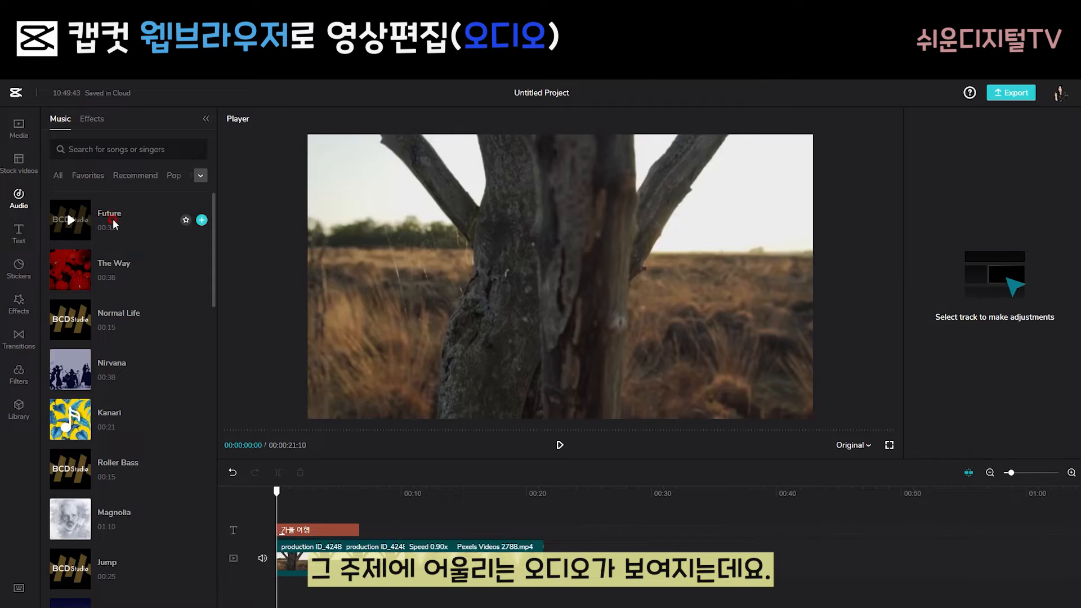
pyautogui.click(68, 223)
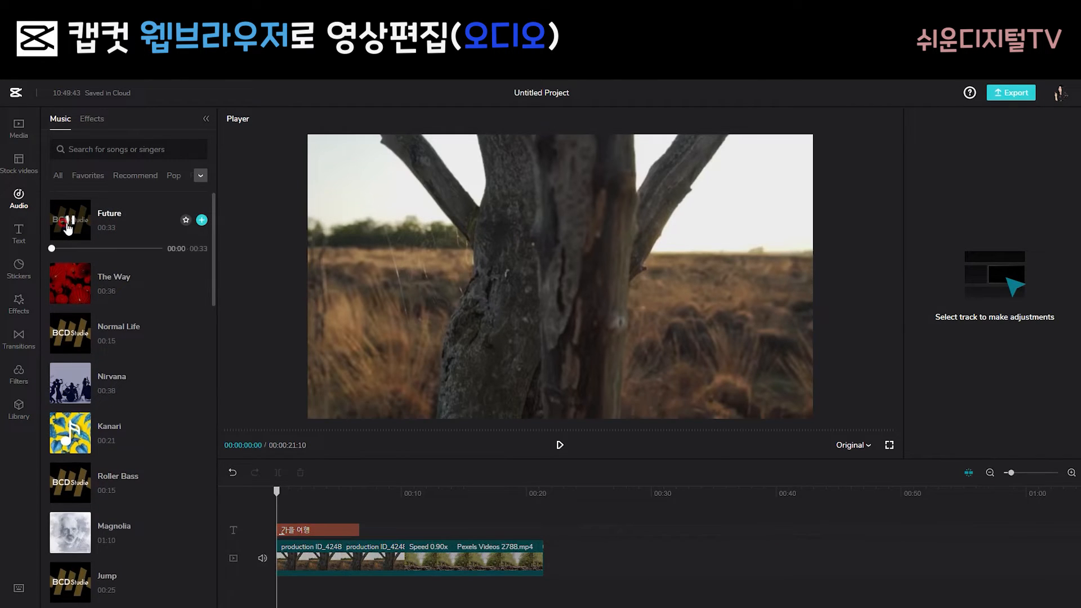
pyautogui.click(68, 222)
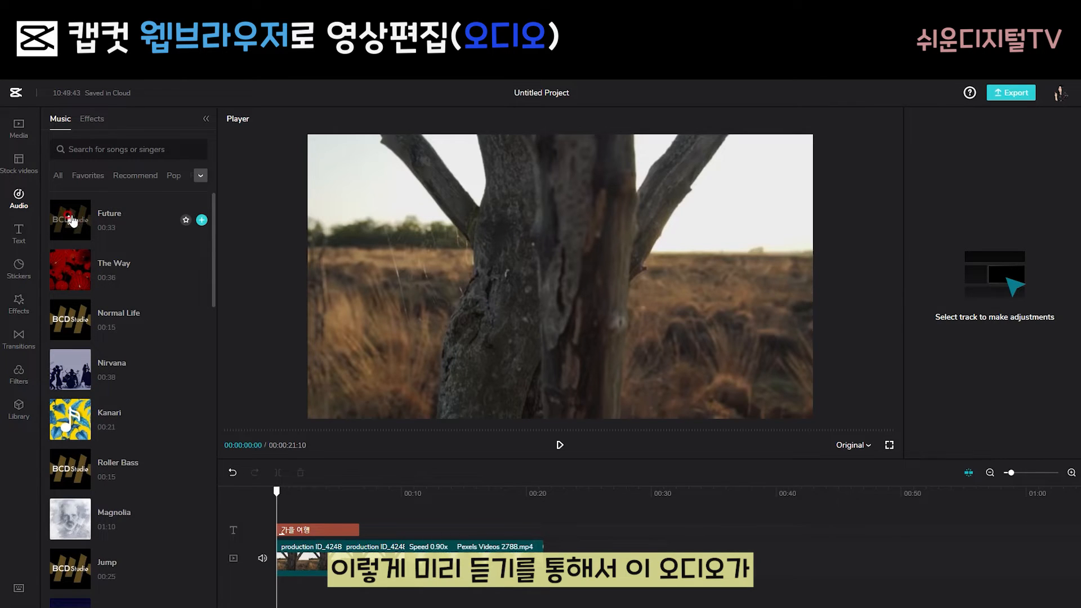
pyautogui.click(202, 219)
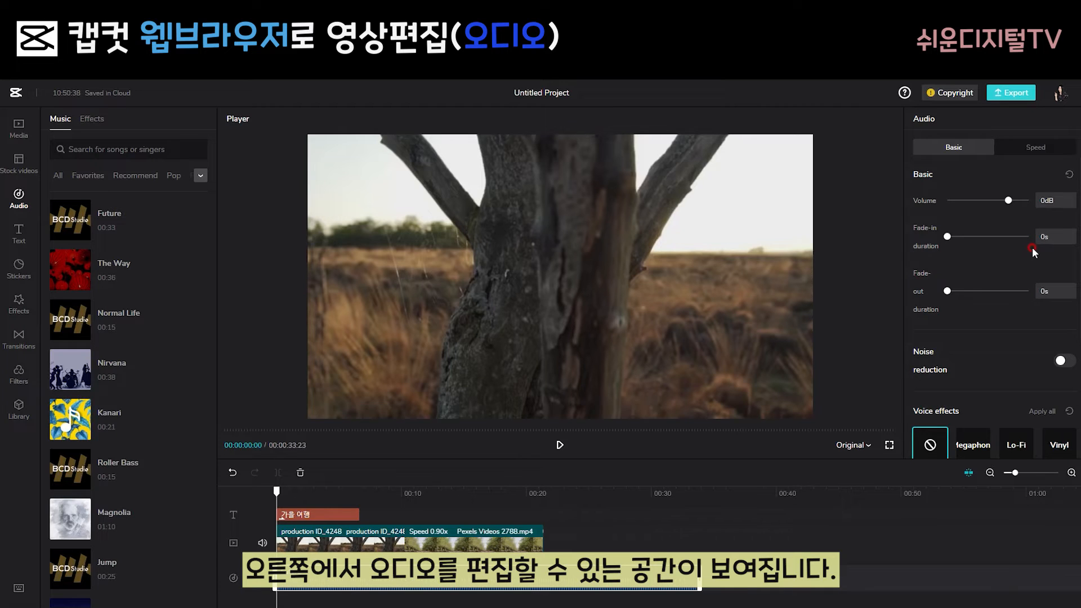
# - Examine the Future track's volume, fade-in, fade-out, noise reduction and voice effect options
pyautogui.click(1008, 200)
pyautogui.moveTo(1009, 202)
pyautogui.mouseDown()
pyautogui.moveTo(983, 202)
pyautogui.moveTo(1009, 201)
pyautogui.mouseUp()
pyautogui.click(936, 236)
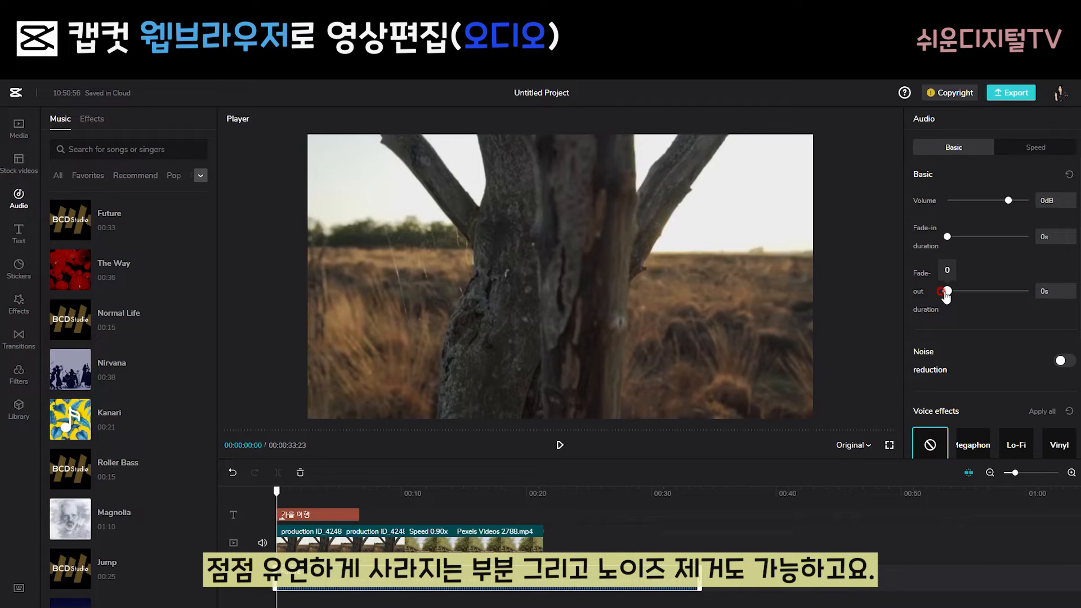
pyautogui.scroll(-2, 934, 245)
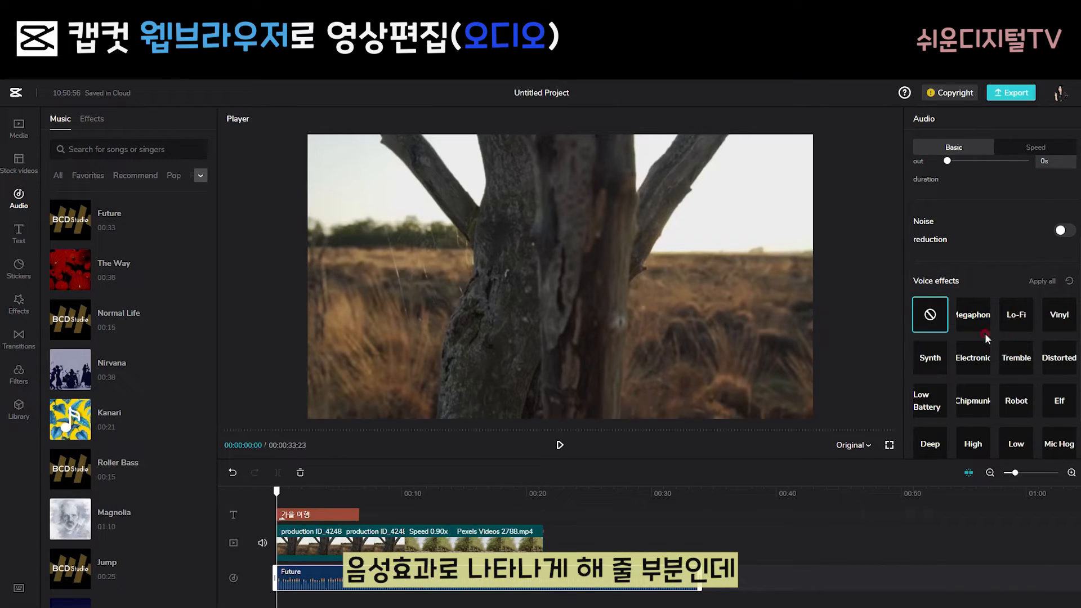
pyautogui.scroll(2, 965, 332)
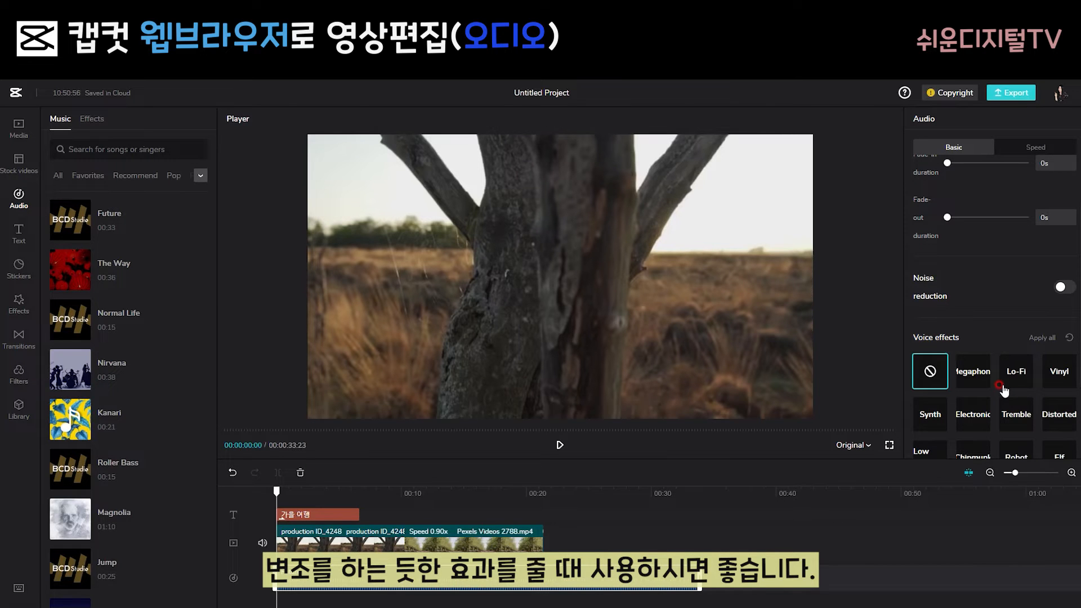
pyautogui.scroll(1, 1005, 390)
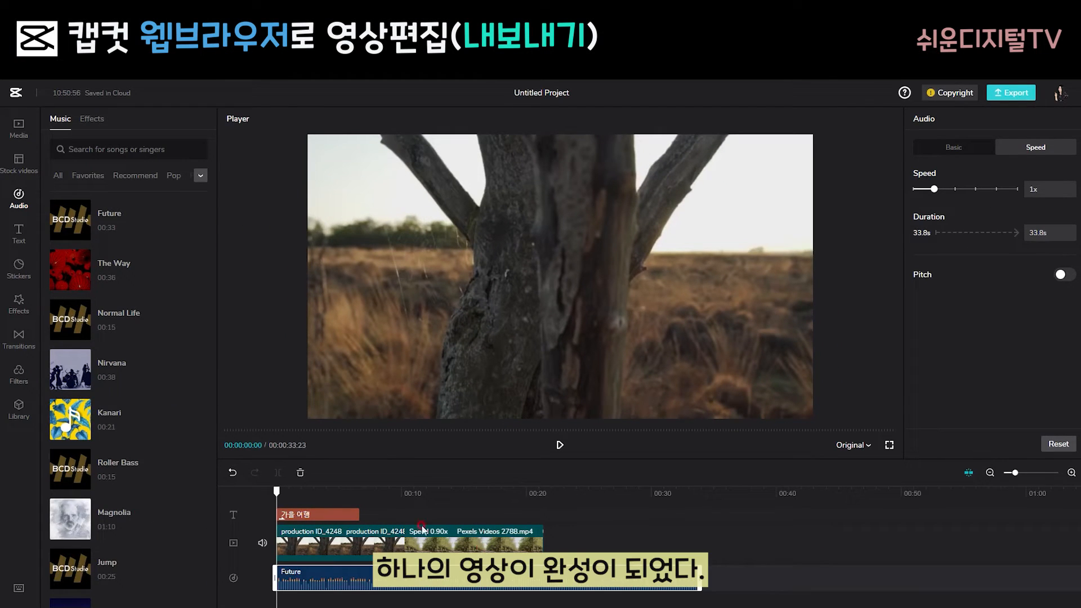
# - Start exporting the video, naming it "가을여행" and setting its resolution to 1080p
pyautogui.click(1014, 94)
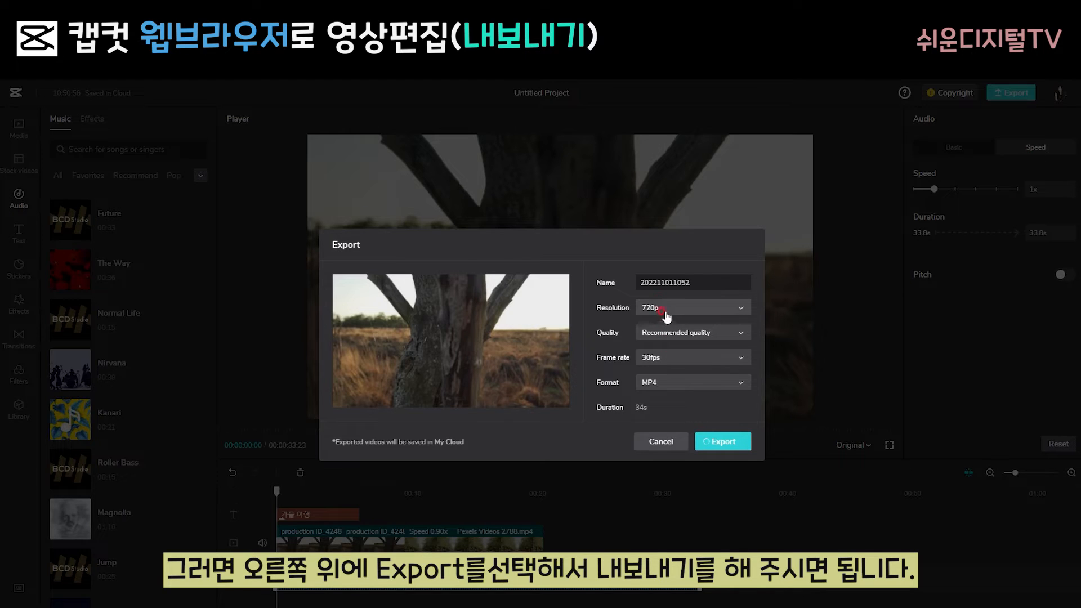
pyautogui.moveTo(695, 282); pyautogui.dragTo(603, 287)
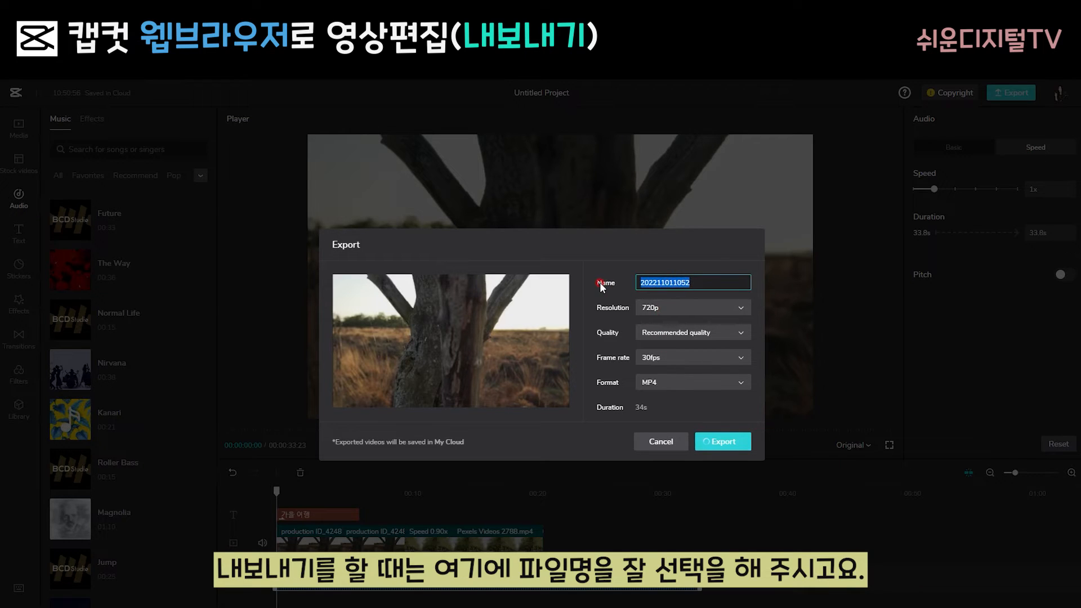
pyautogui.write('가을여행')
pyautogui.click(741, 308)
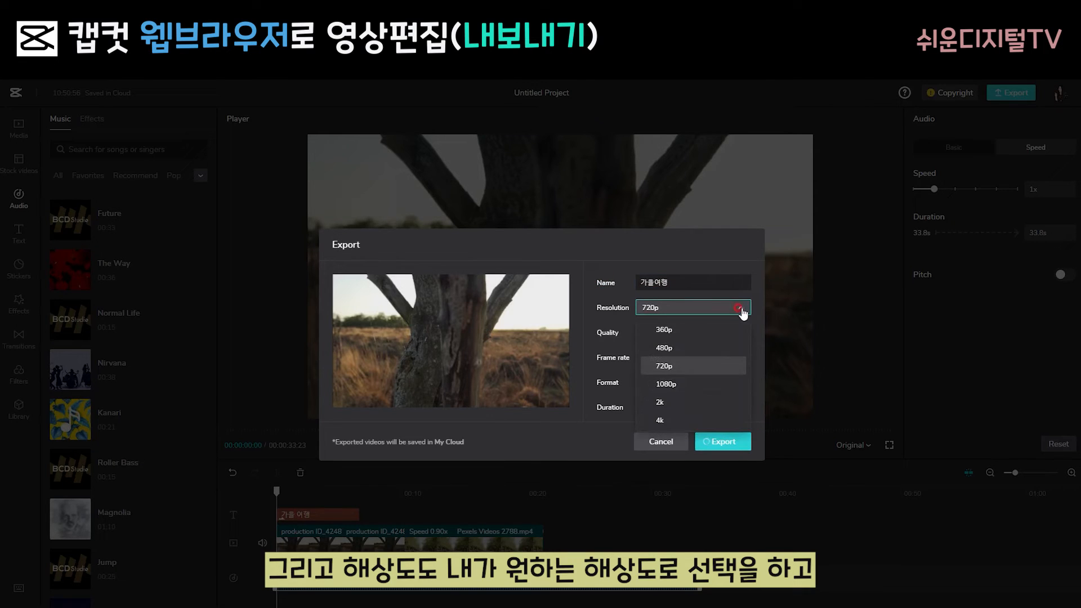
pyautogui.click(687, 384)
# - Review the export choices and use Recommended quality, 30fps and the MP4 format
pyautogui.click(735, 334)
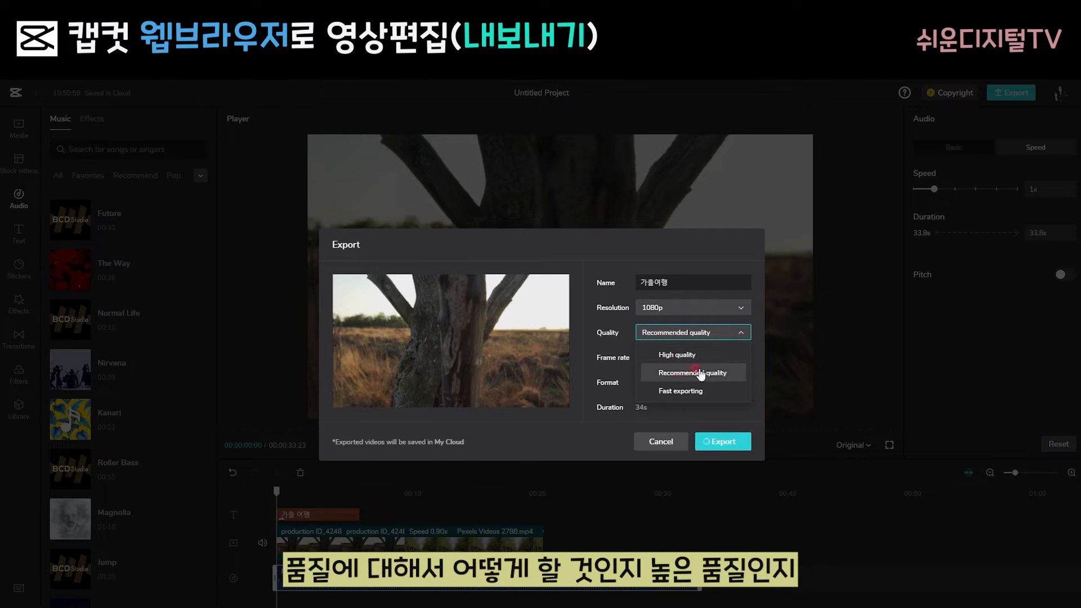
pyautogui.click(733, 373)
pyautogui.click(740, 333)
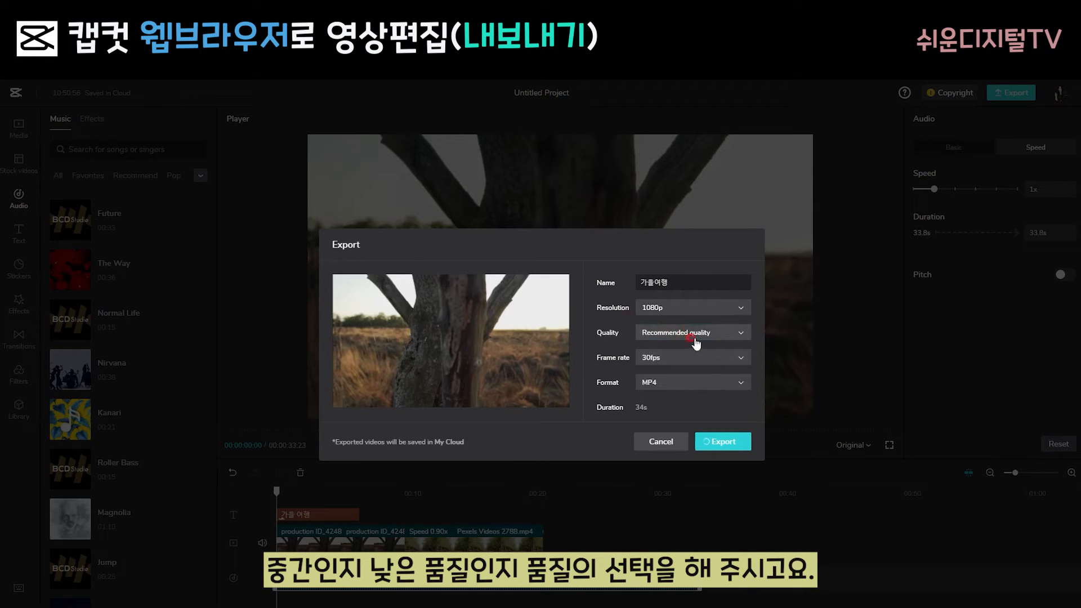
pyautogui.click(731, 359)
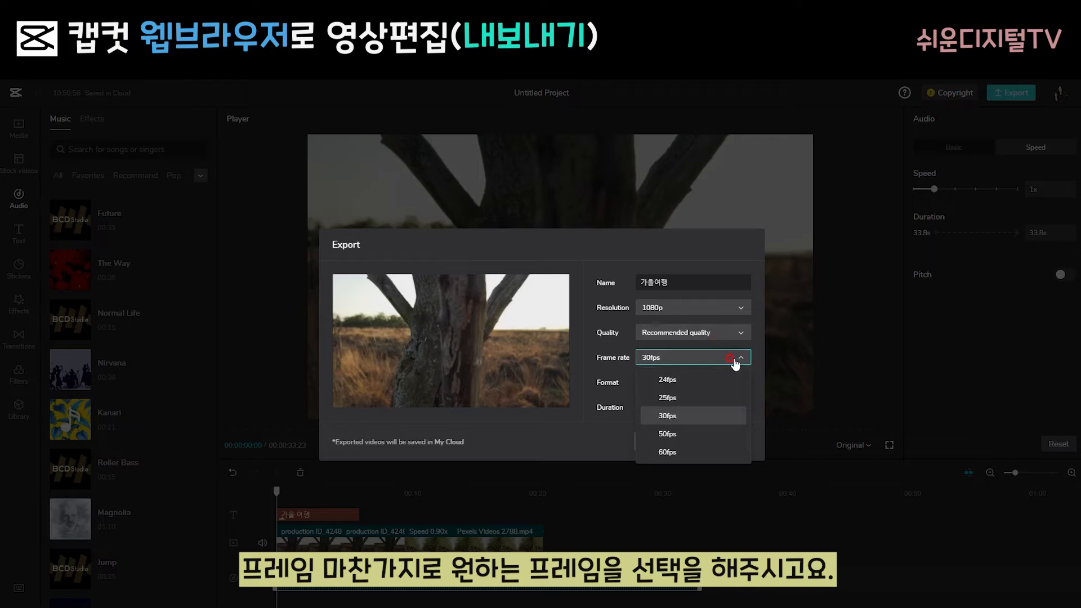
pyautogui.click(735, 359)
pyautogui.click(746, 383)
pyautogui.click(724, 406)
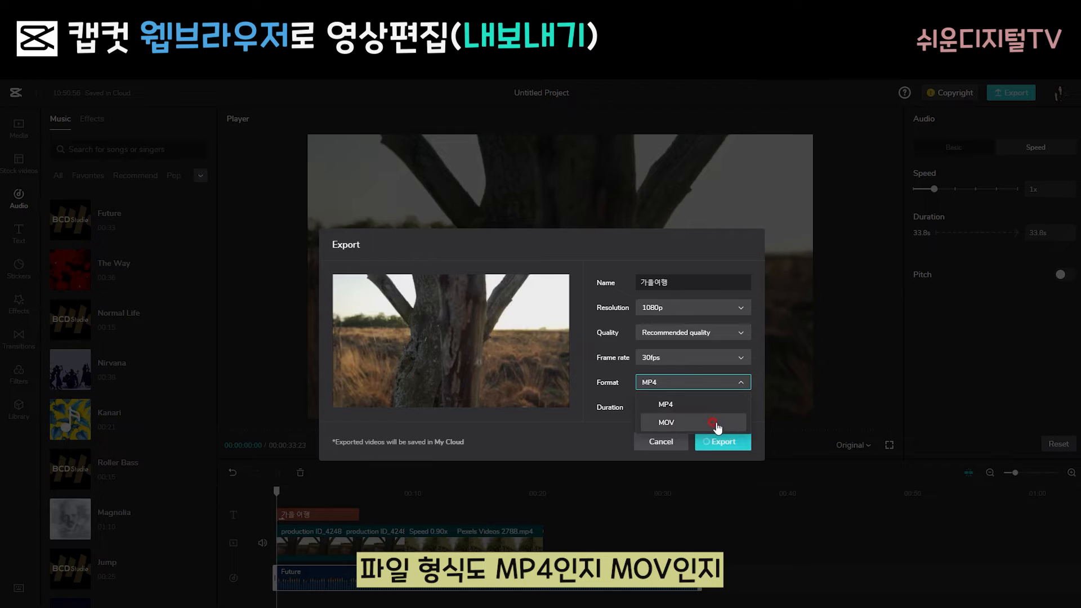
pyautogui.click(613, 426)
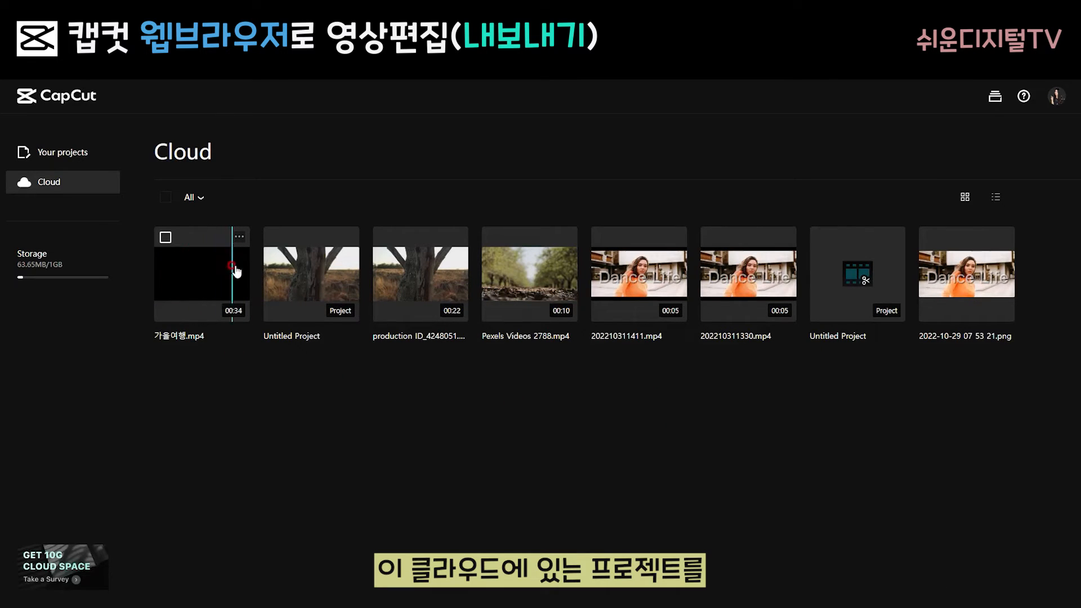
# - Open the options for the exported video 가을여행.mp4 in the cloud storage
pyautogui.click(239, 236)
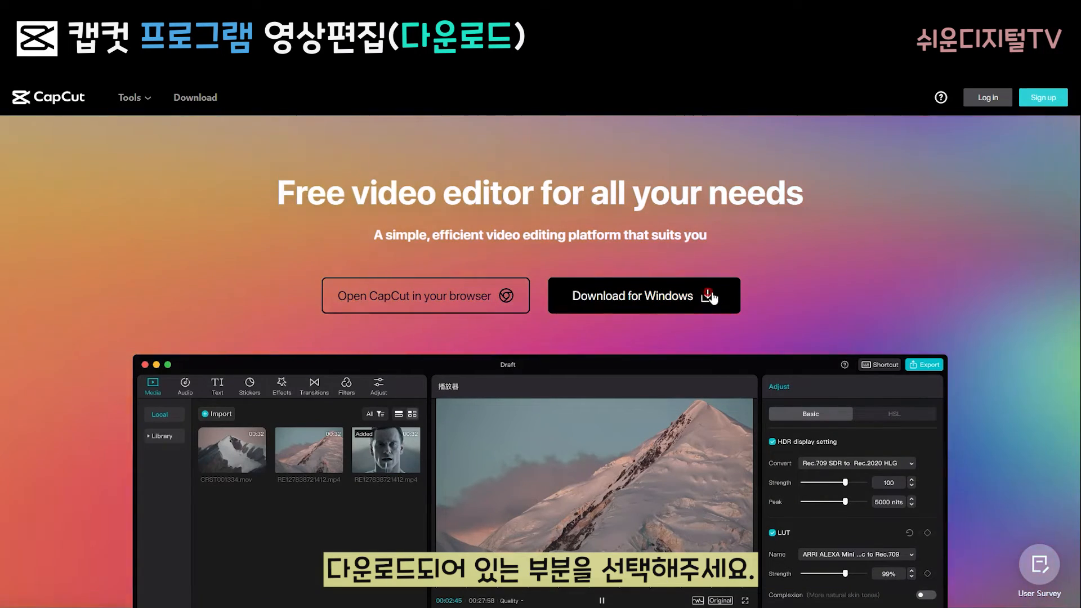
# - Download CapCut for Windows from its website and open the folder containing the downloaded installer
pyautogui.click(707, 297)
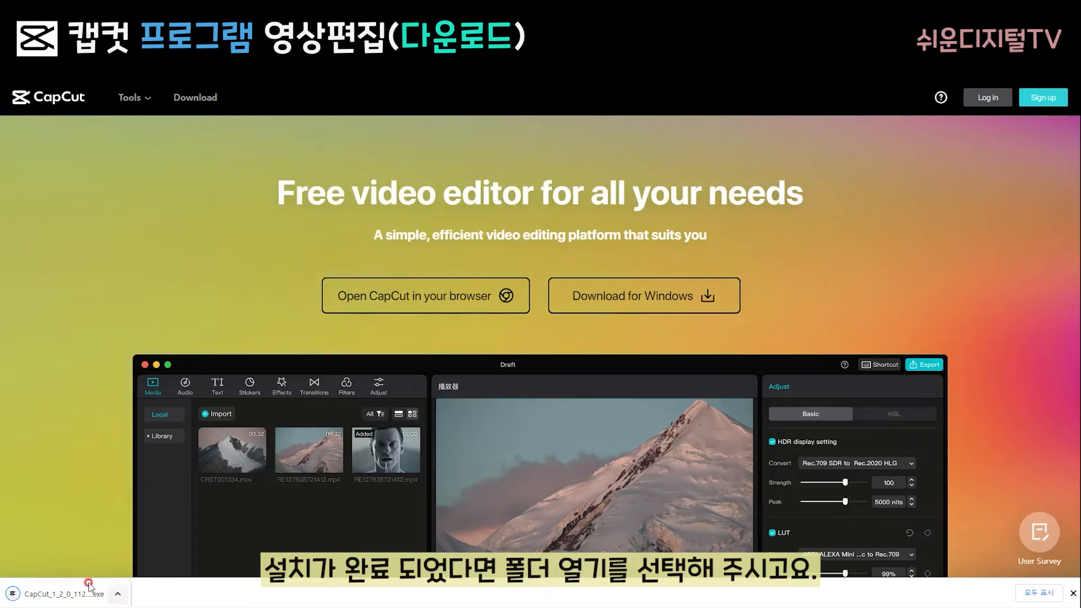
pyautogui.click(118, 594)
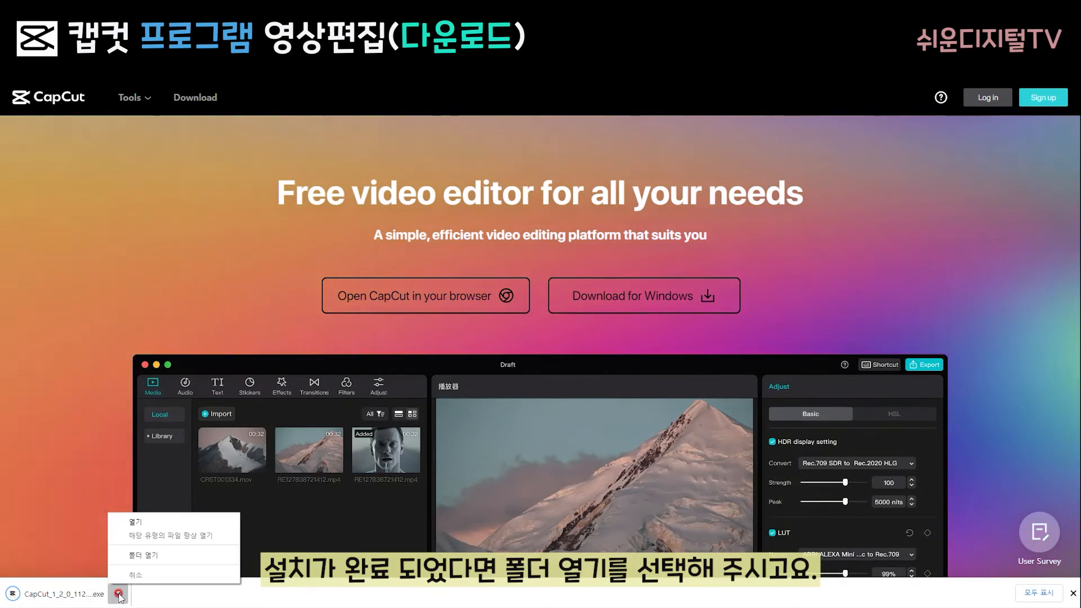
pyautogui.click(149, 558)
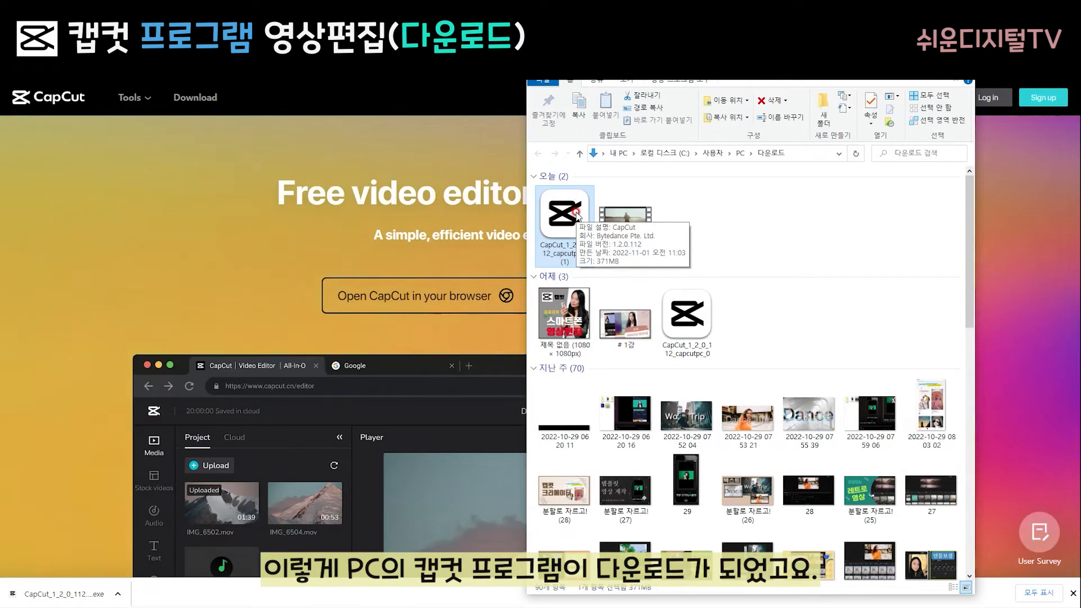
# - Run the CapCut installer as administrator, accept the User License Agreement and Privacy Policy, and start the installation
pyautogui.rightClick(565, 227)
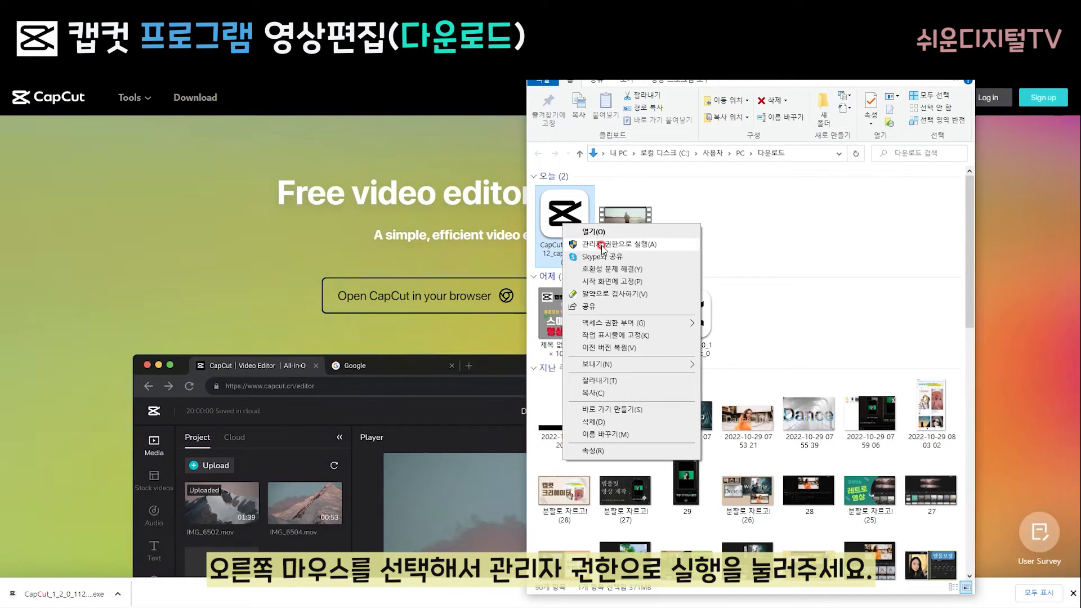
pyautogui.click(629, 246)
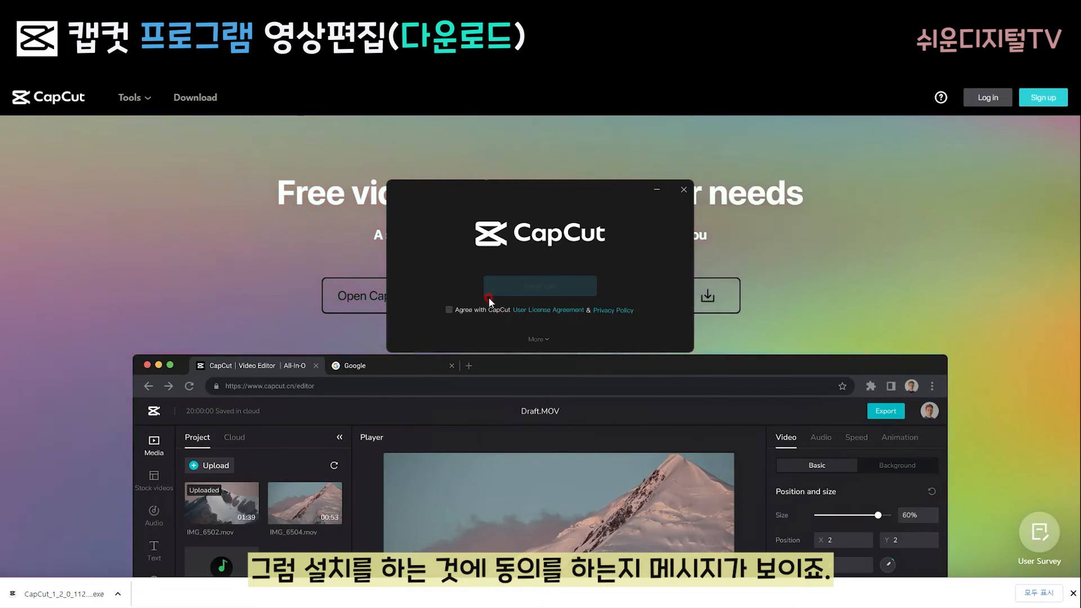
pyautogui.click(446, 311)
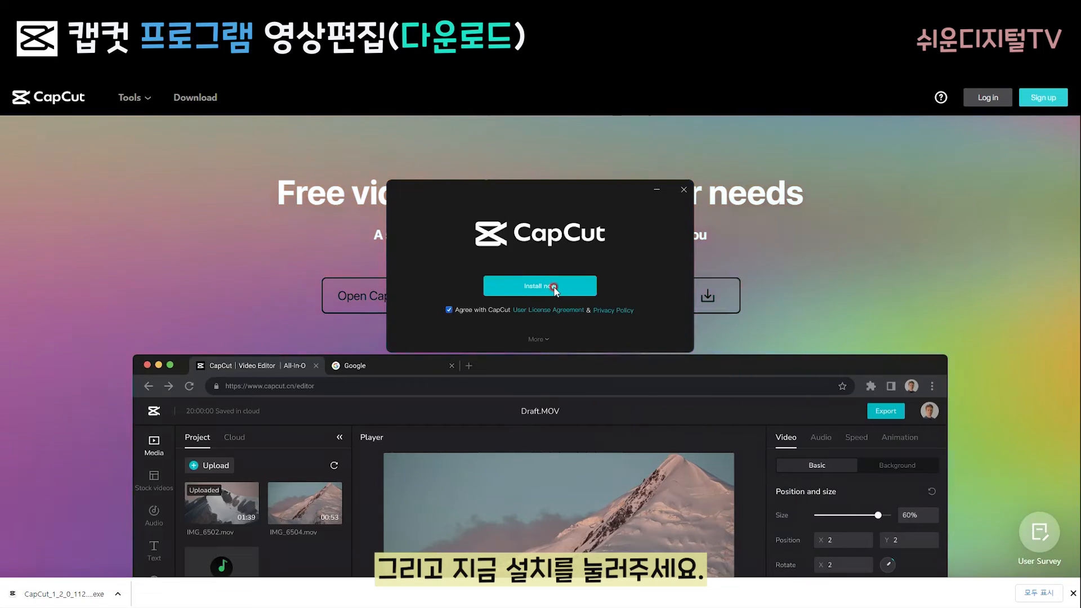
pyautogui.click(555, 287)
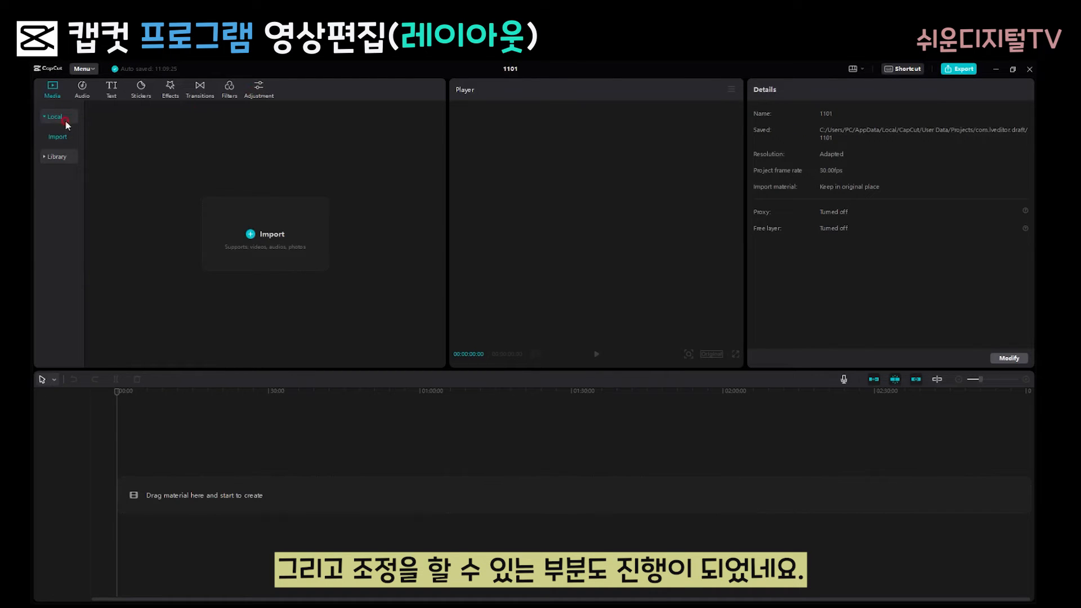
# - Look through the Local import area and Library media sources in the CapCut desktop program
pyautogui.click(50, 115)
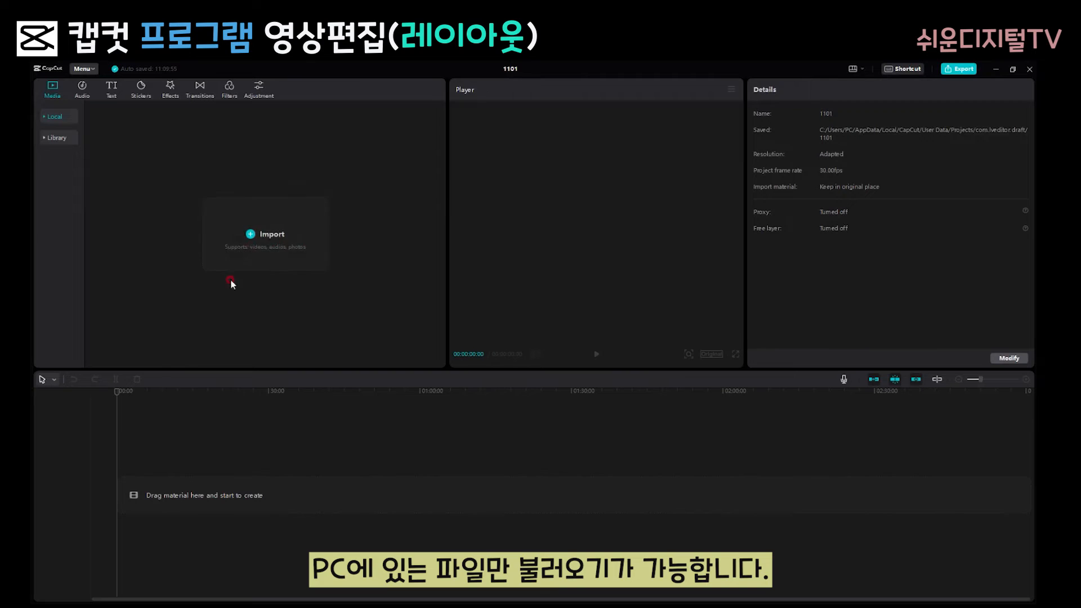
pyautogui.click(263, 246)
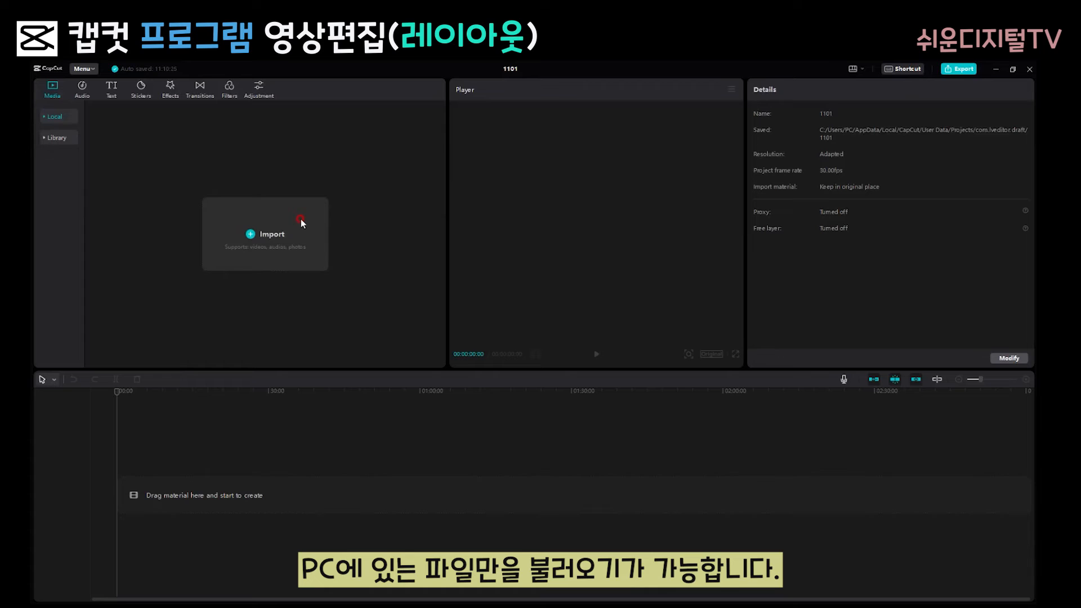
pyautogui.click(51, 138)
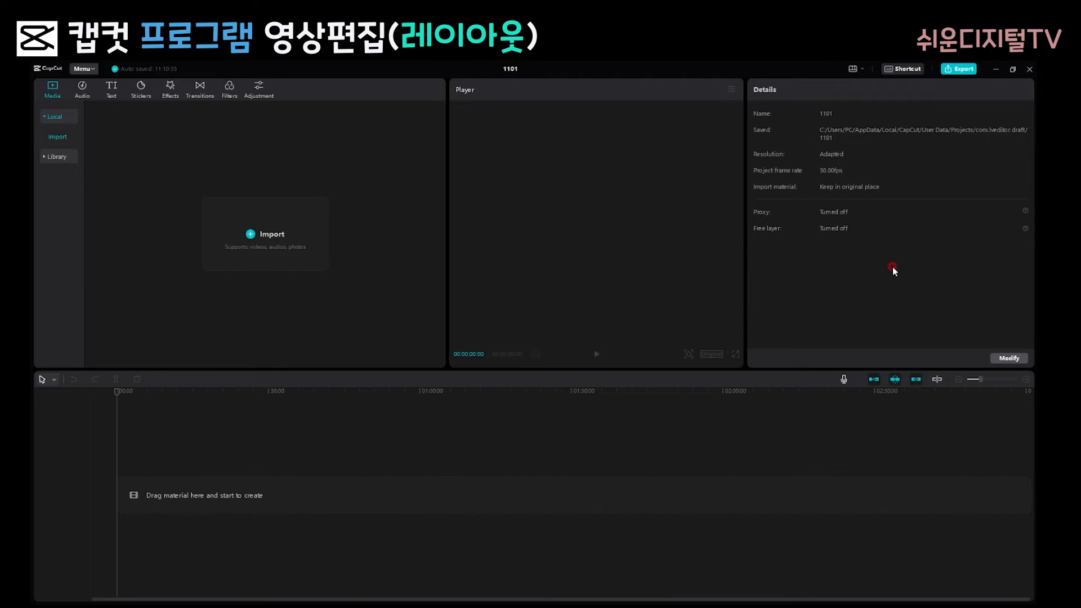
# - Try the Media first and Timeline first workspace layouts and return to the default arrangement
pyautogui.click(863, 66)
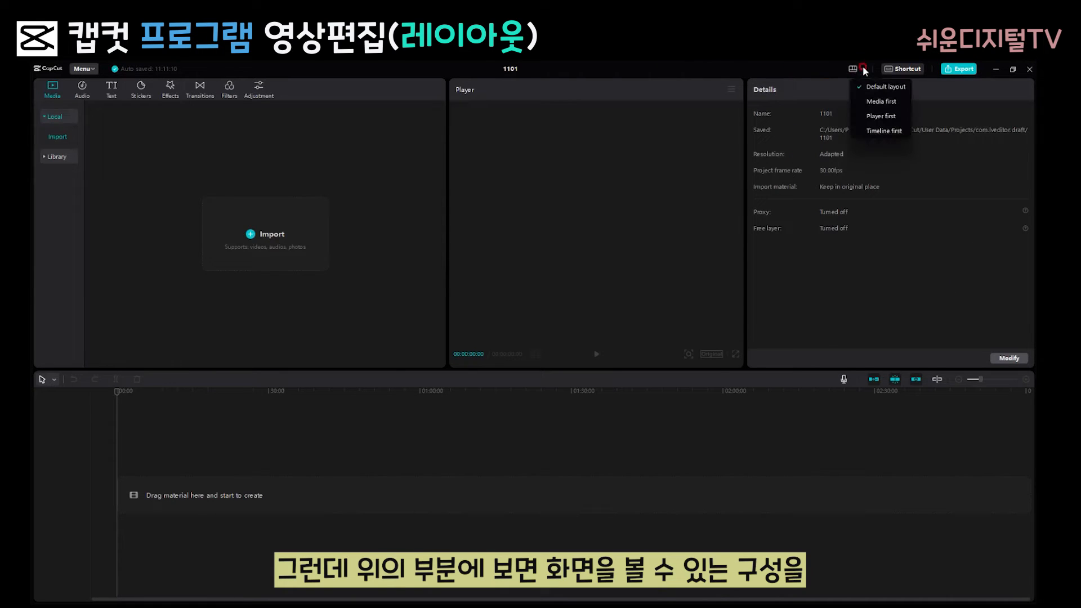
pyautogui.click(862, 101)
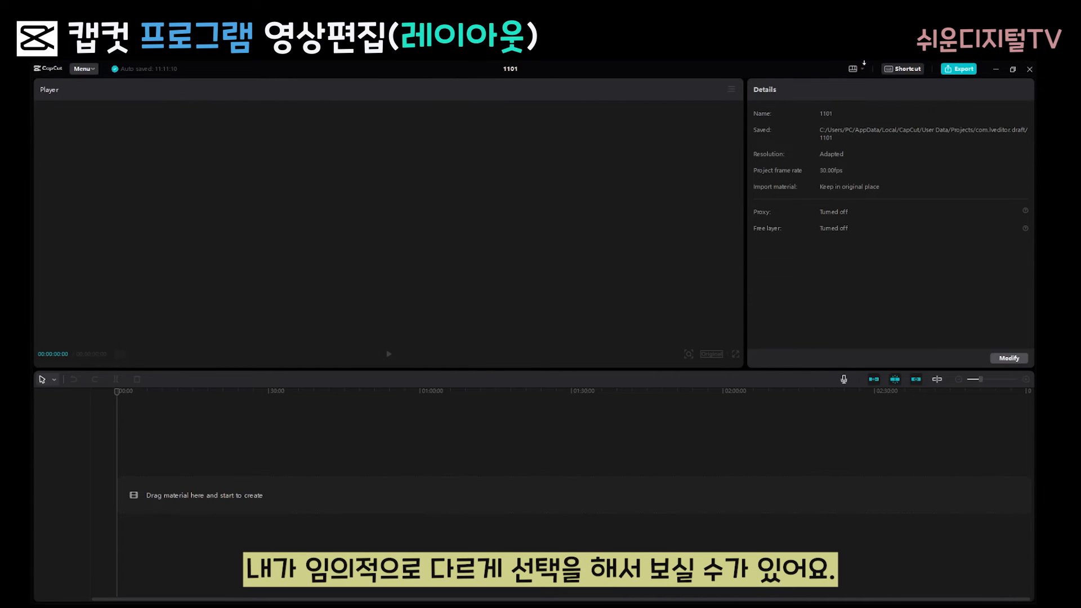
pyautogui.click(857, 68)
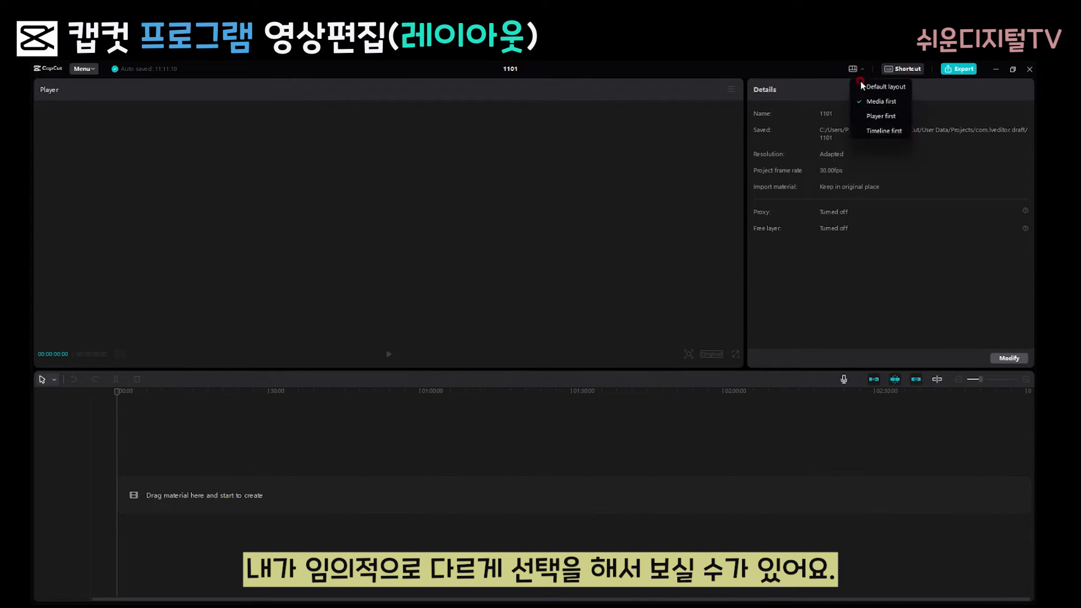
pyautogui.click(867, 131)
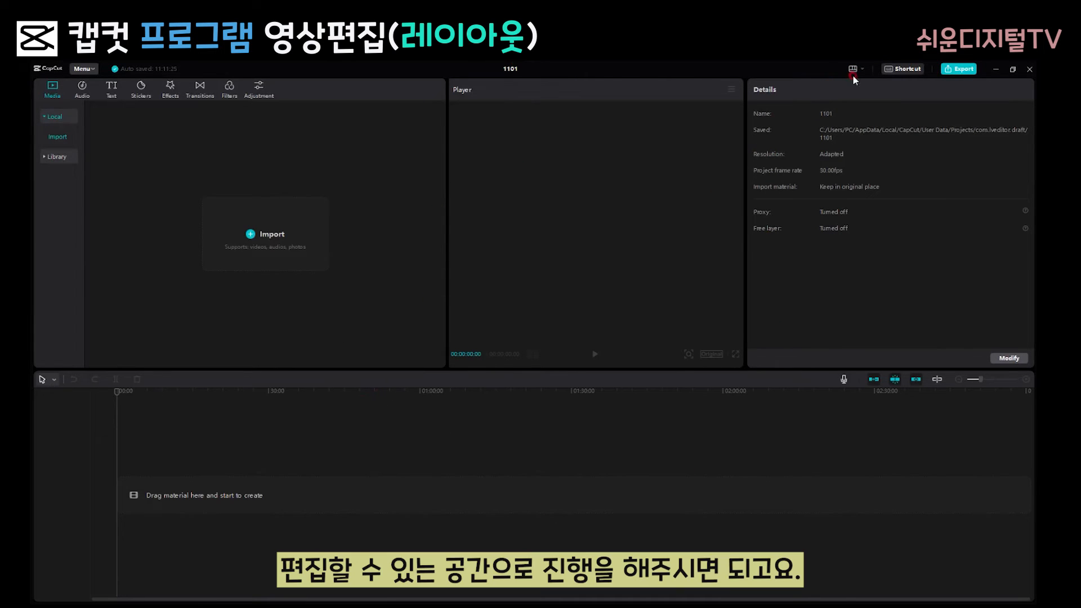
# - Review the list of Timeline keyboard shortcuts and close it
pyautogui.click(908, 69)
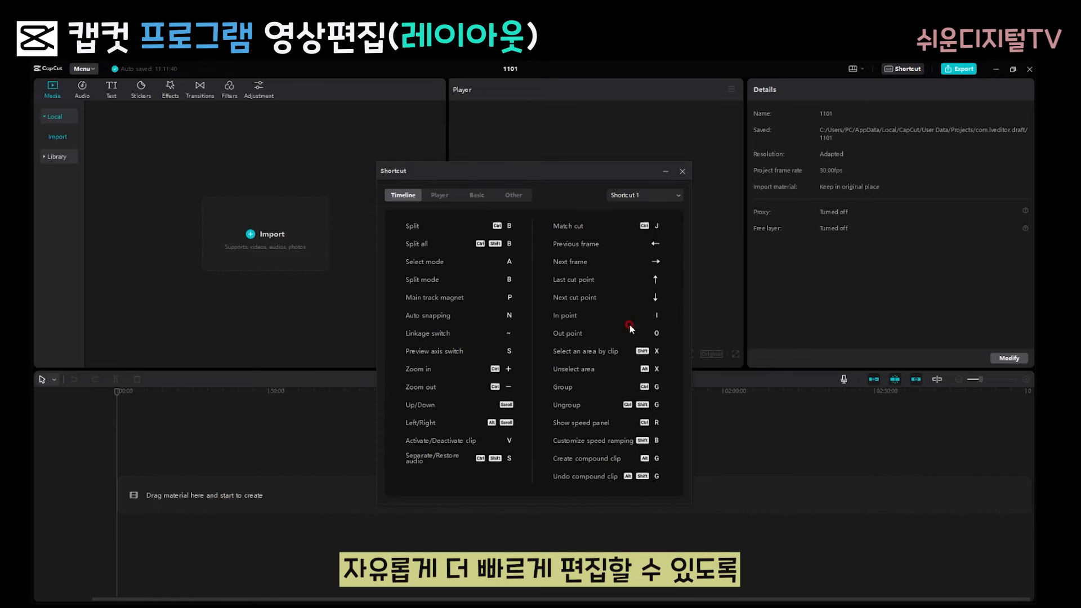
pyautogui.click(684, 170)
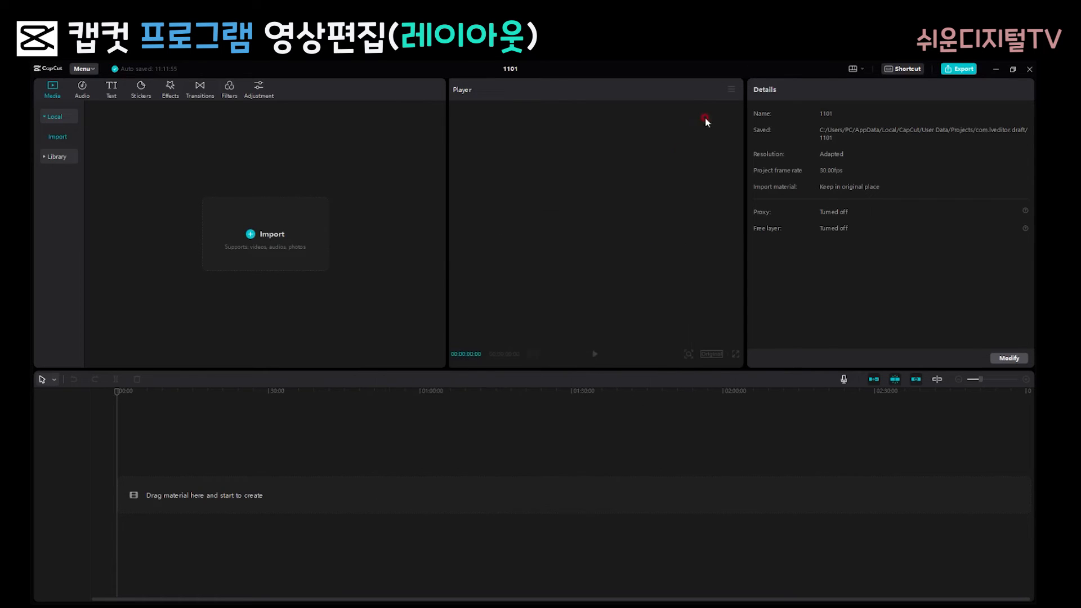
pyautogui.click(967, 70)
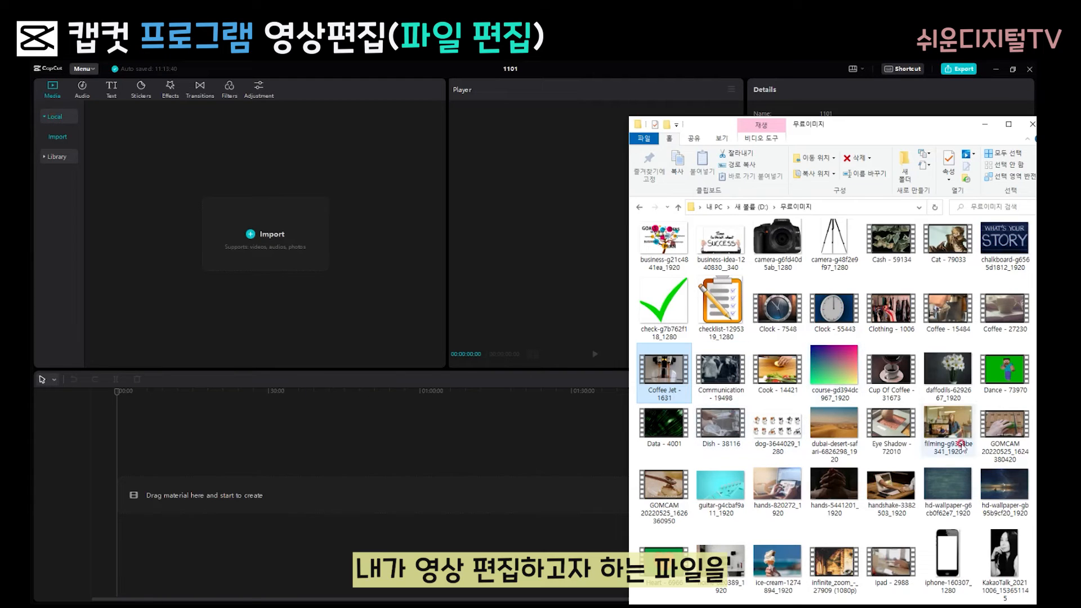
# - Import the video Coffee Jet - 1631 from the 무료이미지 folder and place it at the start of the timeline
pyautogui.moveTo(673, 371); pyautogui.dragTo(258, 242)
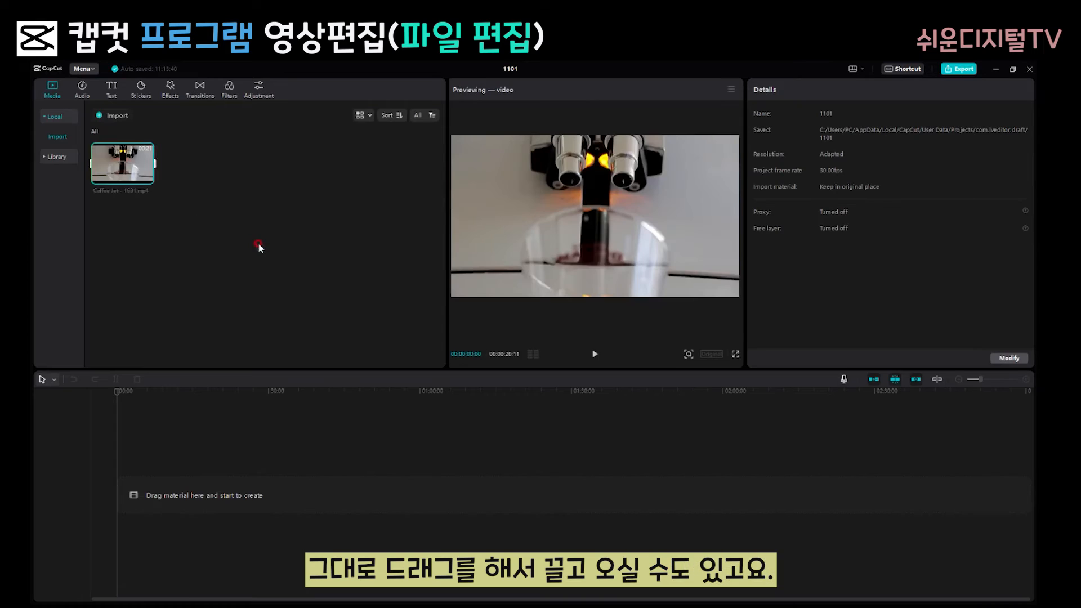
pyautogui.click(99, 117)
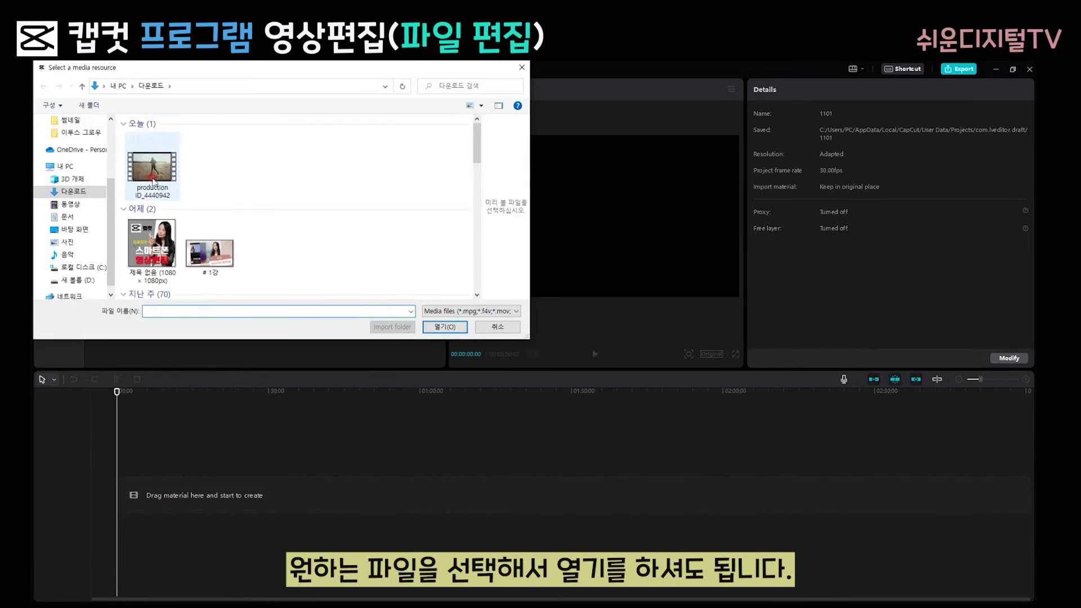
pyautogui.click(449, 325)
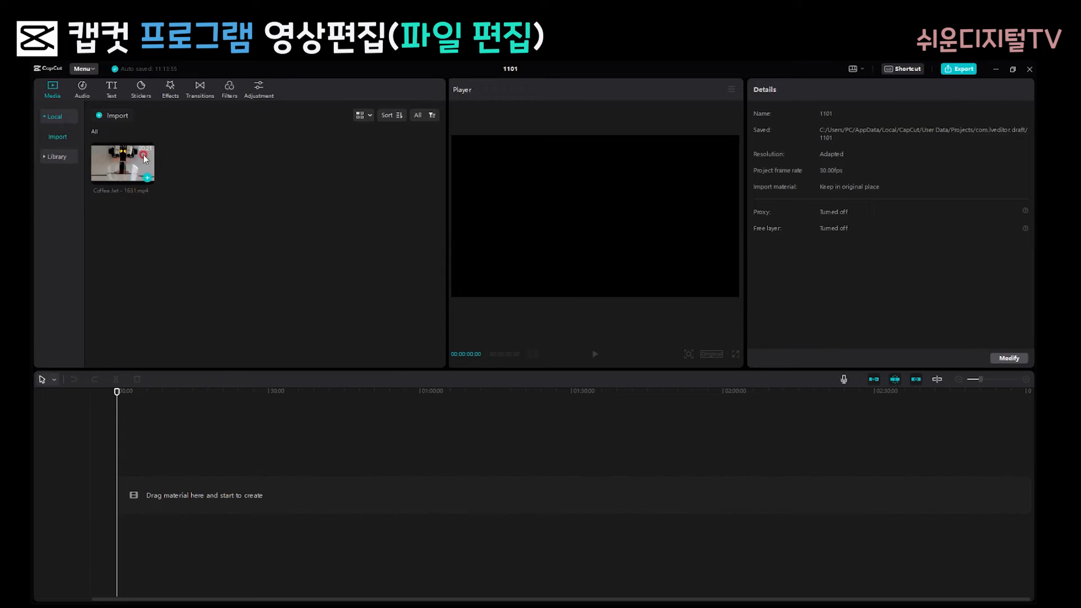
pyautogui.moveTo(127, 168); pyautogui.dragTo(121, 497)
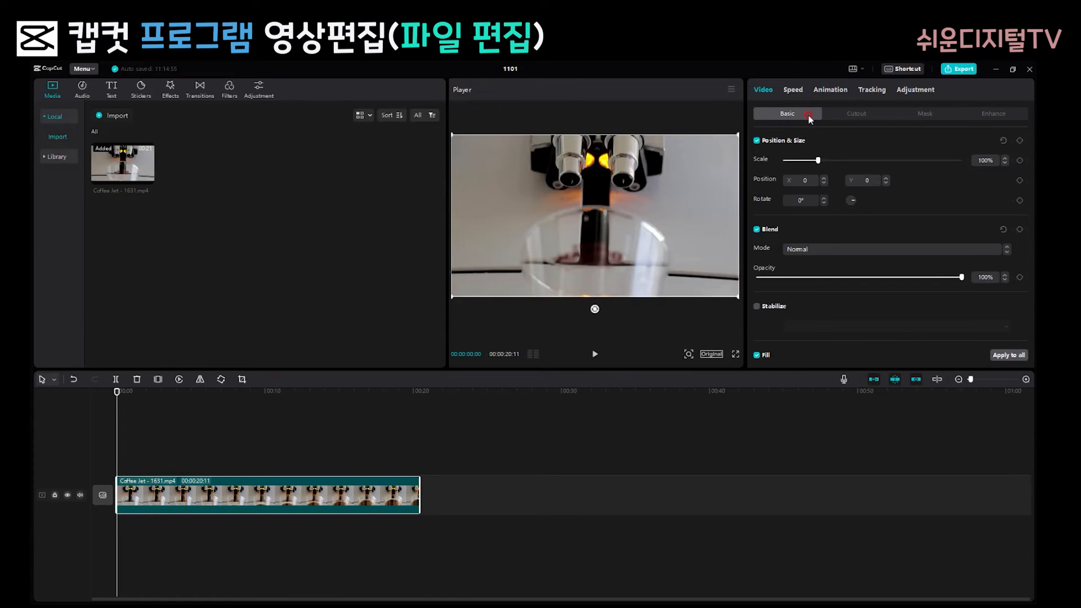
# - Try different blend modes on the Coffee Jet clip, including Linear burn and Screen
pyautogui.moveTo(739, 297)
pyautogui.mouseDown()
pyautogui.moveTo(704, 283)
pyautogui.moveTo(739, 297)
pyautogui.mouseUp()
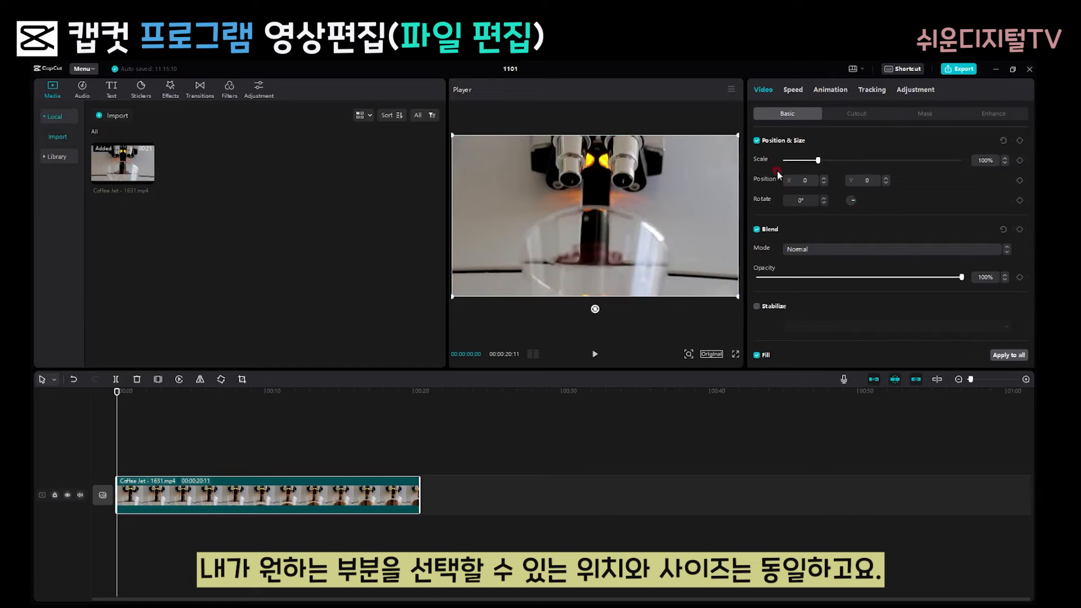
pyautogui.click(1007, 246)
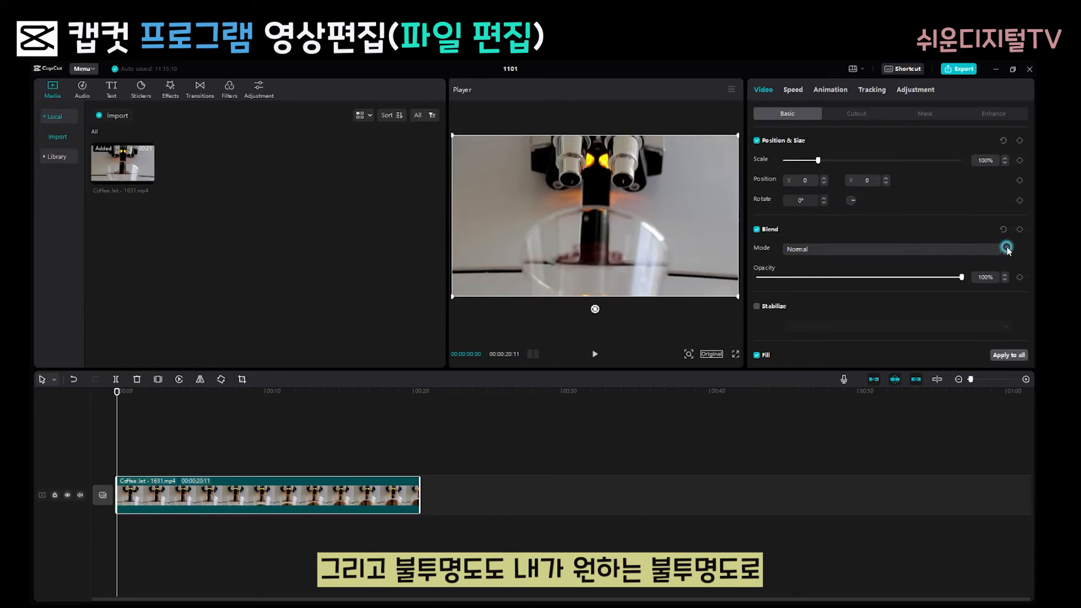
pyautogui.click(1007, 251)
pyautogui.click(1008, 251)
pyautogui.click(1008, 251)
pyautogui.click(1009, 253)
pyautogui.click(1008, 254)
pyautogui.click(991, 250)
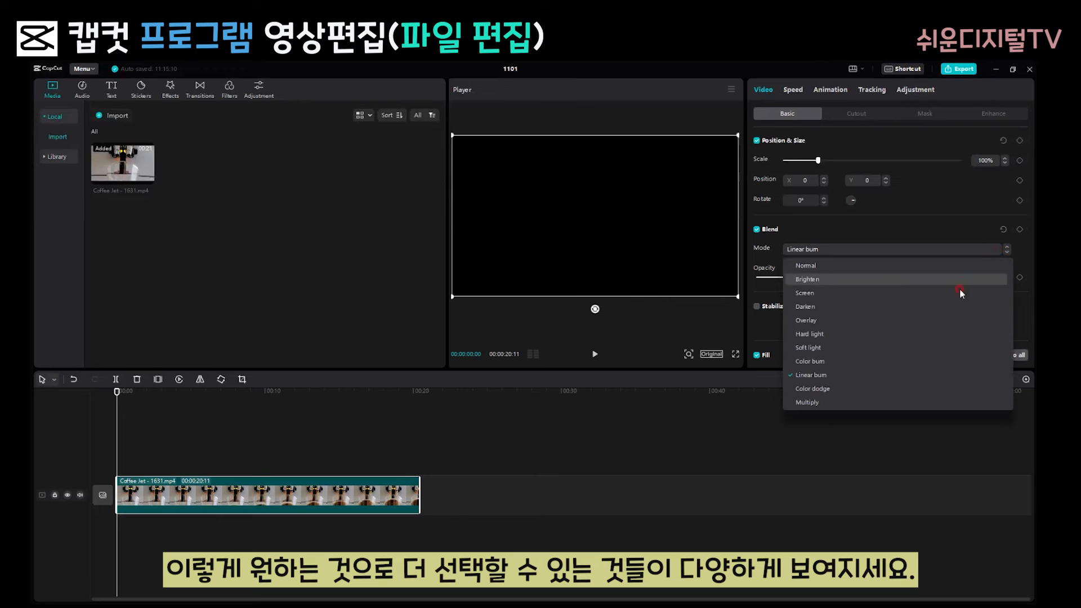
pyautogui.click(800, 265)
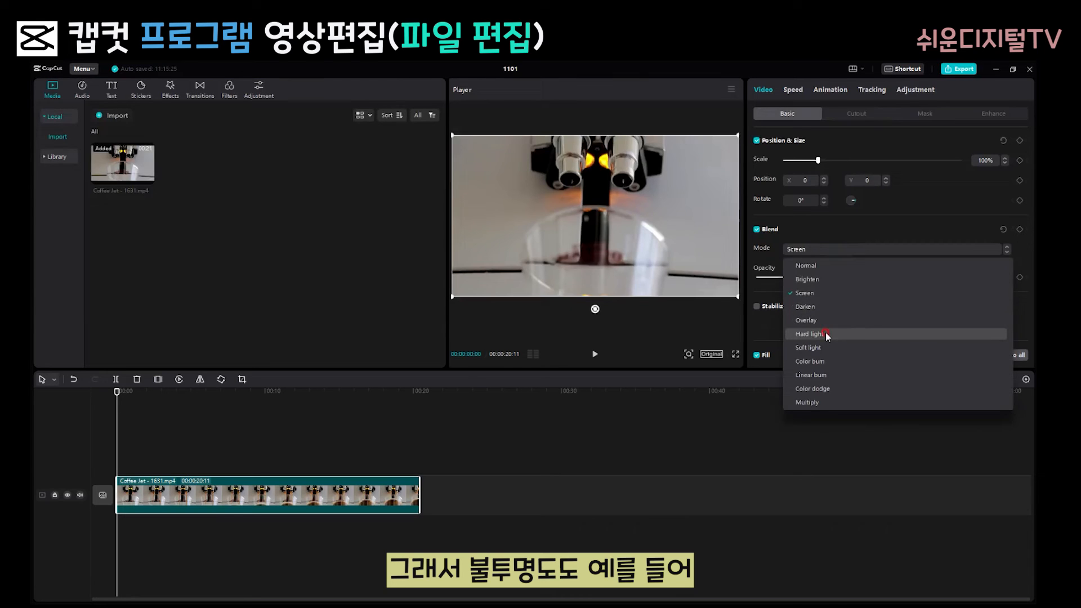
# - Try the Hard light blend mode on the Coffee Jet clip and lower its opacity to 97%
pyautogui.click(811, 334)
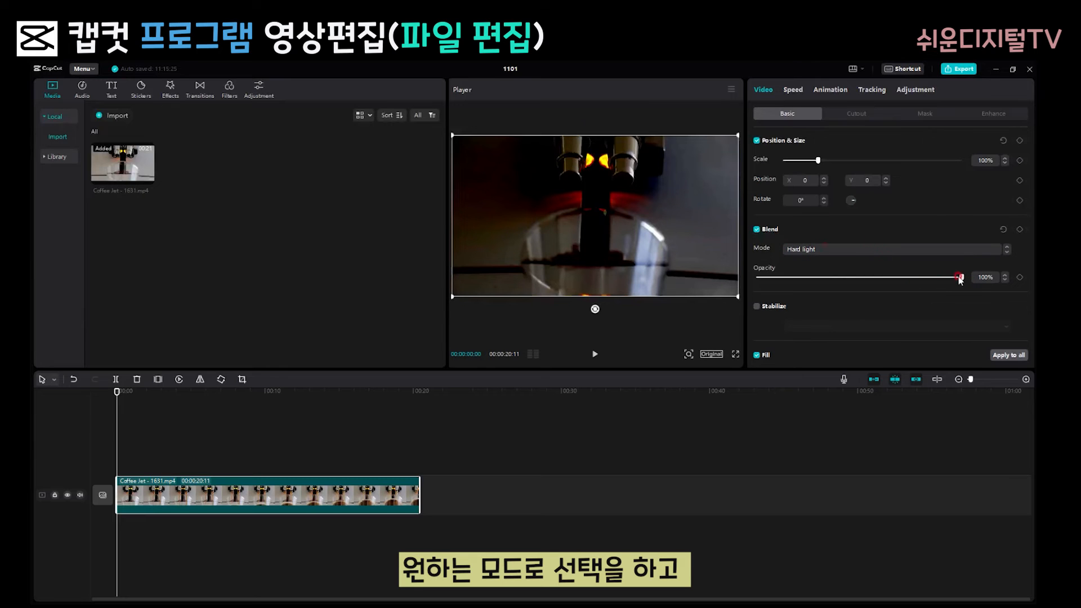
pyautogui.moveTo(961, 277)
pyautogui.mouseDown()
pyautogui.moveTo(846, 280)
pyautogui.moveTo(942, 287)
pyautogui.moveTo(845, 285)
pyautogui.moveTo(954, 291)
pyautogui.mouseUp()
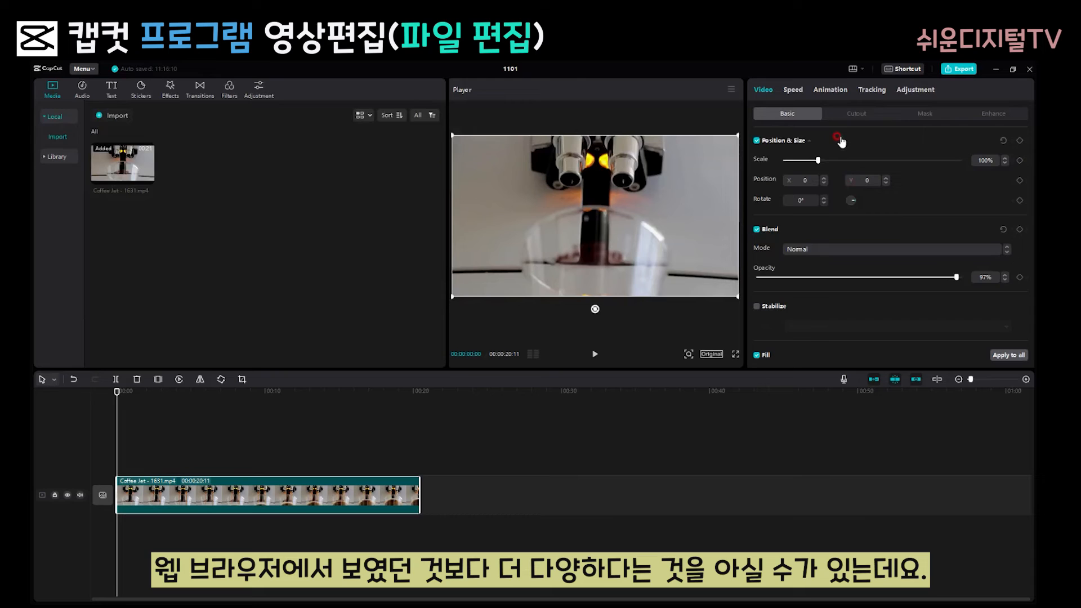
# - Examine the clip's Cutout, Mask and Enhance options, including chroma key, mask shapes and retouching
pyautogui.click(866, 115)
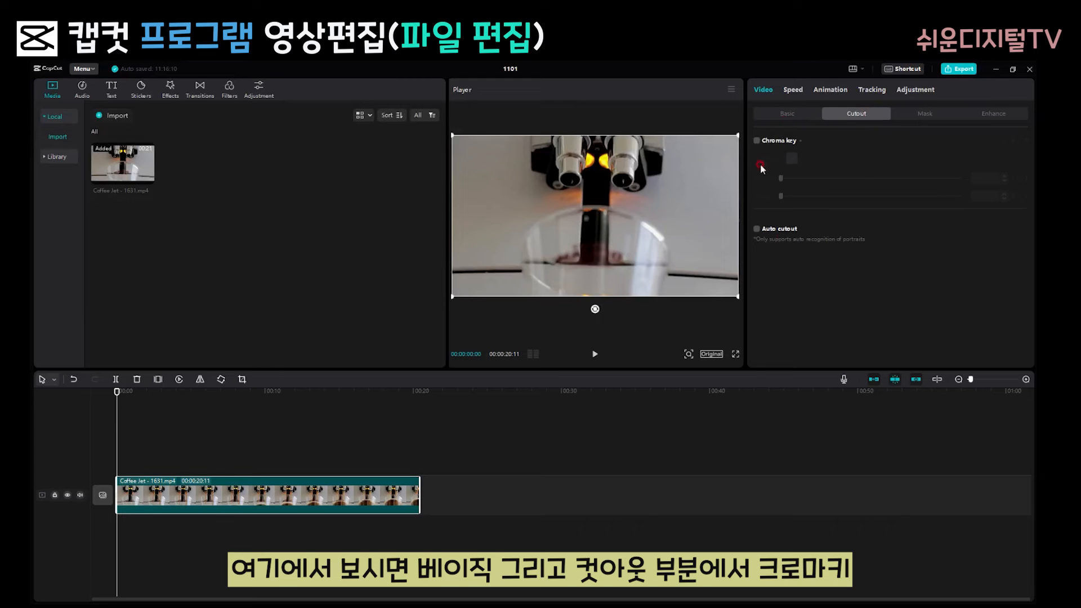
pyautogui.click(952, 113)
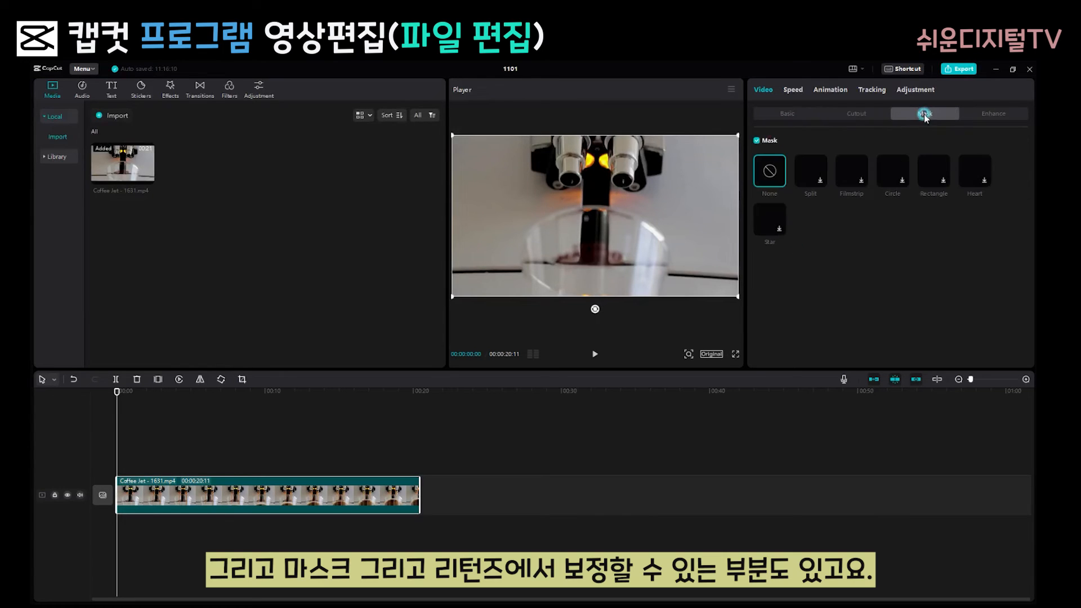
pyautogui.click(992, 114)
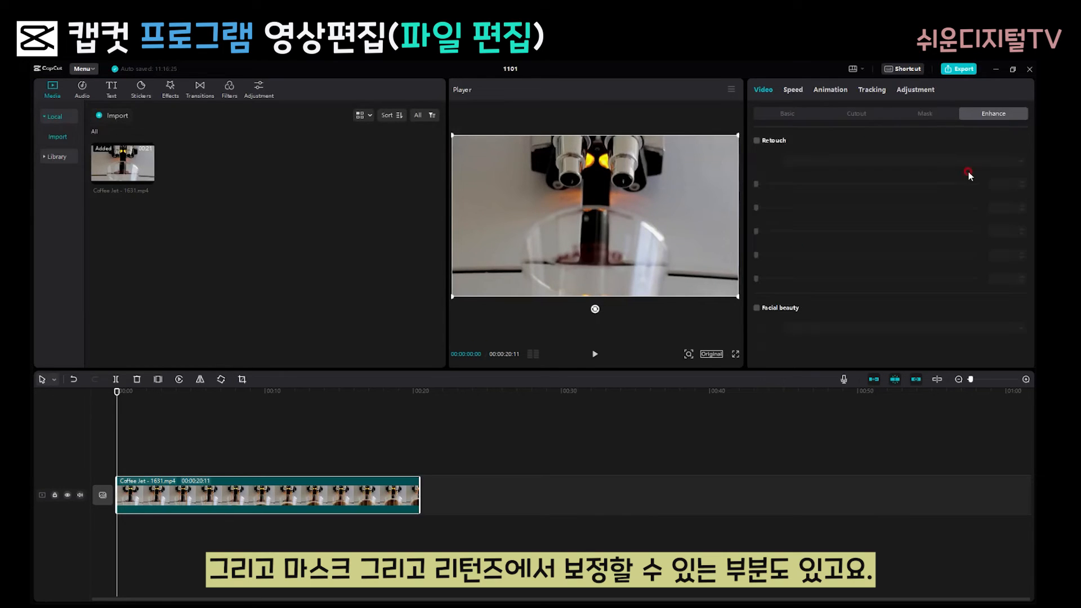
# - Examine the clip's Speed, Animation, Tracking and Adjustment options, down to the color, lightness and effect settings
pyautogui.click(793, 91)
pyautogui.click(830, 90)
pyautogui.click(875, 90)
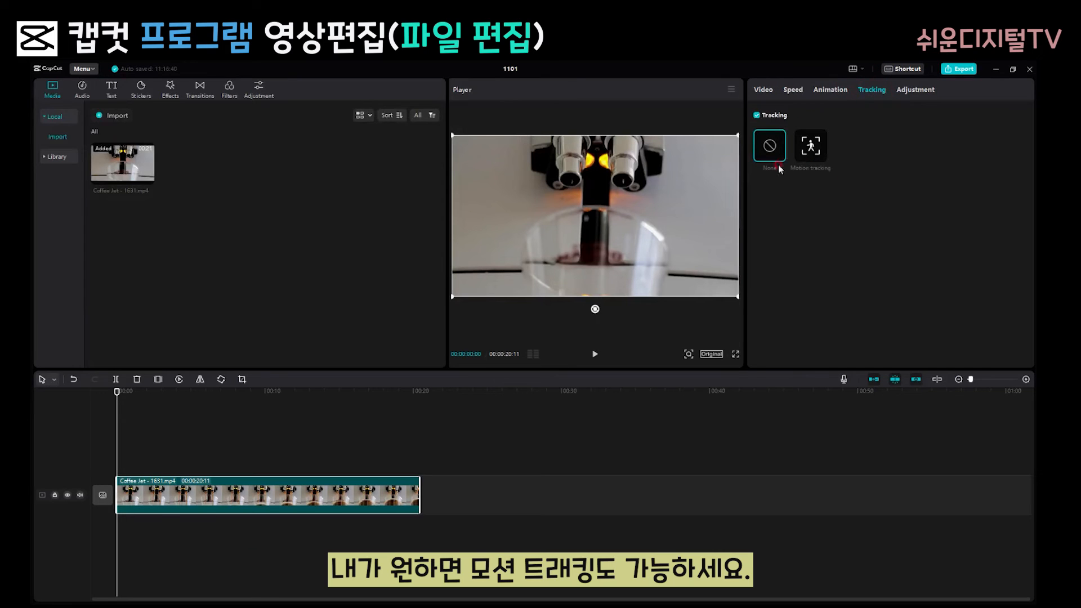
pyautogui.click(918, 92)
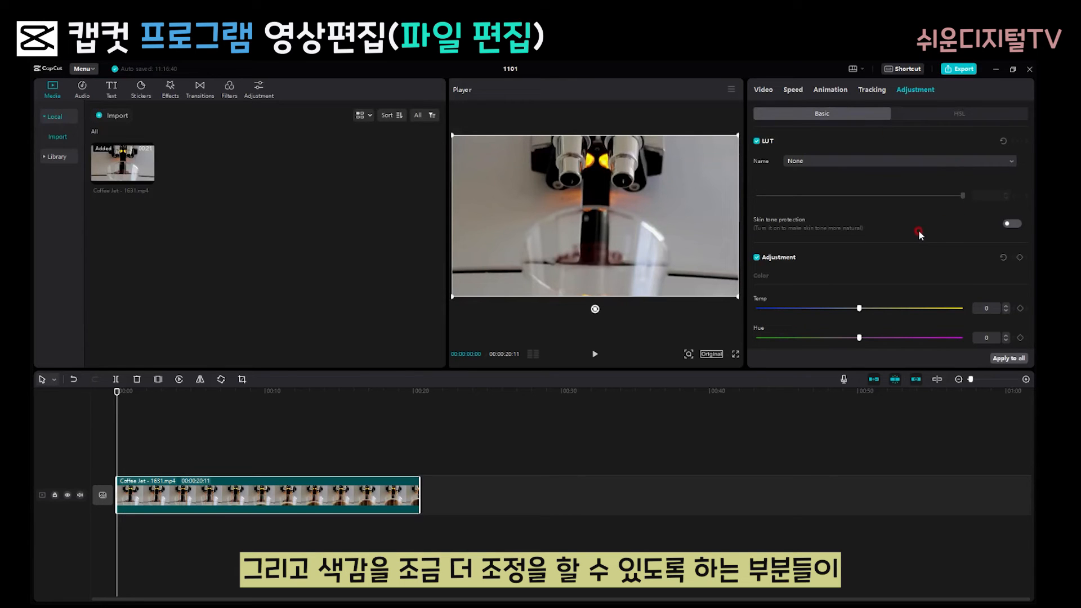
pyautogui.scroll(-6, 918, 229)
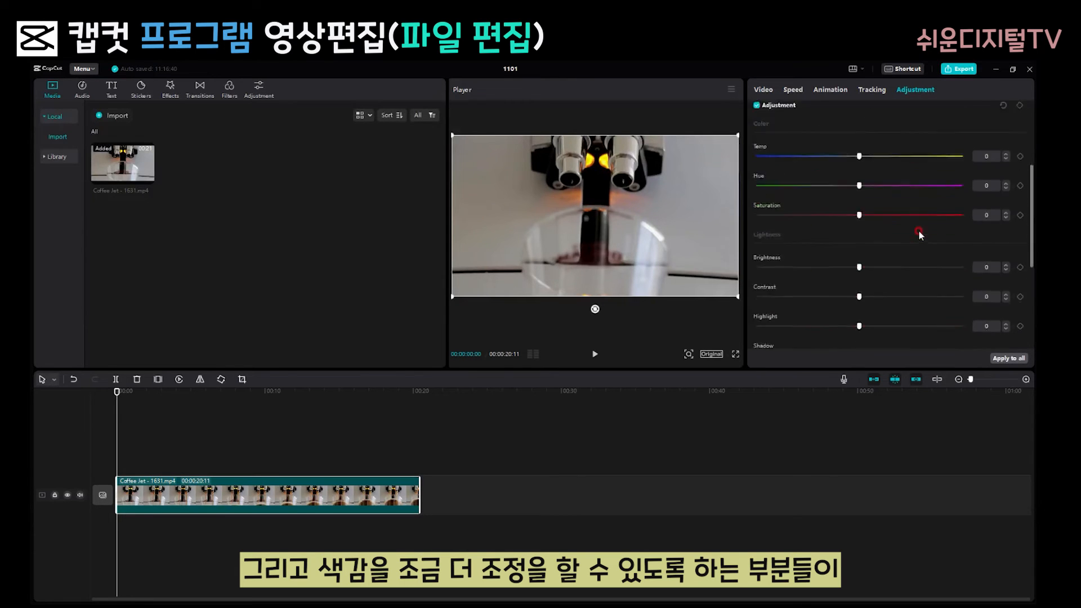
pyautogui.scroll(-1, 918, 227)
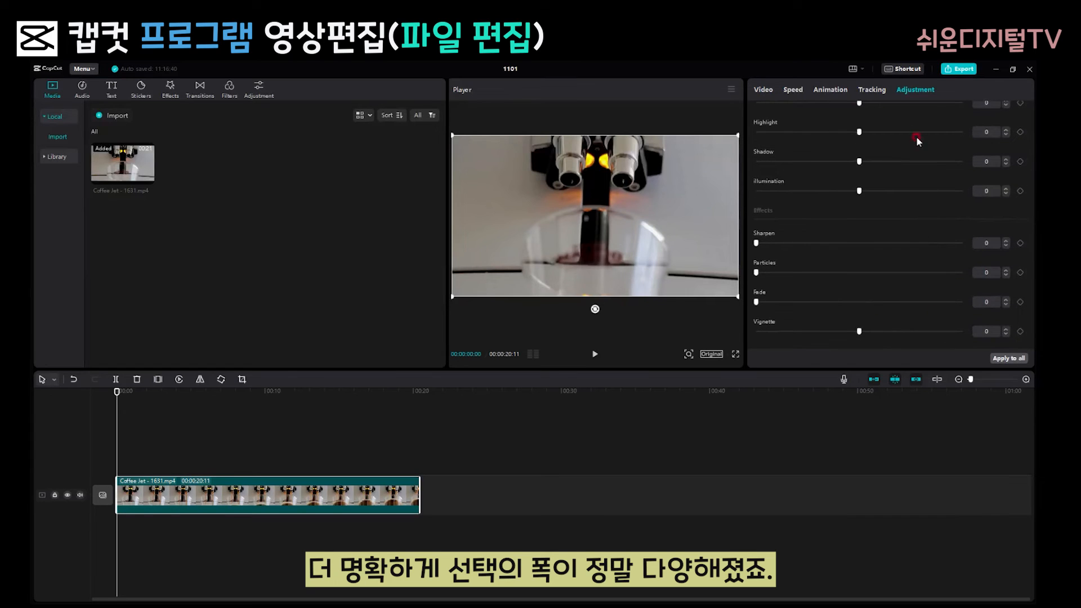
# - Play the Coffee Jet clip from the start and split it at 00:00:03:13
pyautogui.click(765, 88)
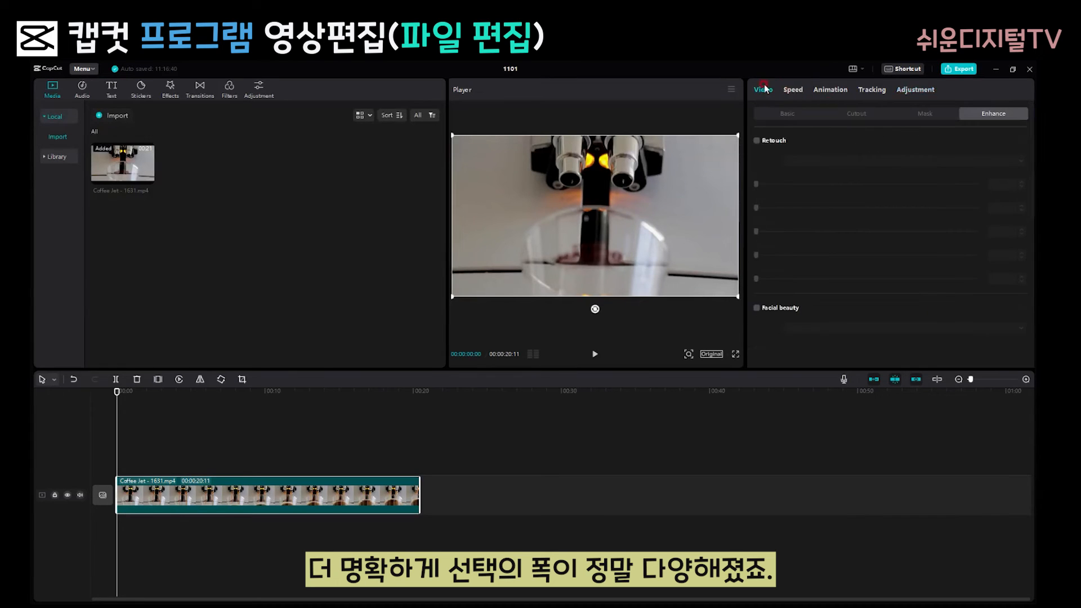
pyautogui.click(801, 114)
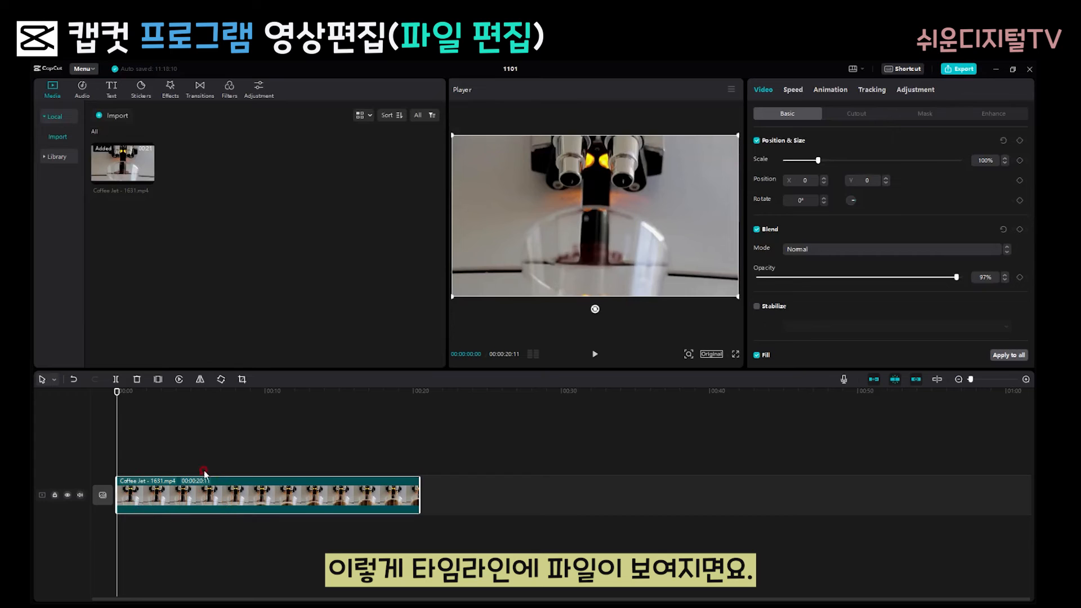
pyautogui.click(595, 354)
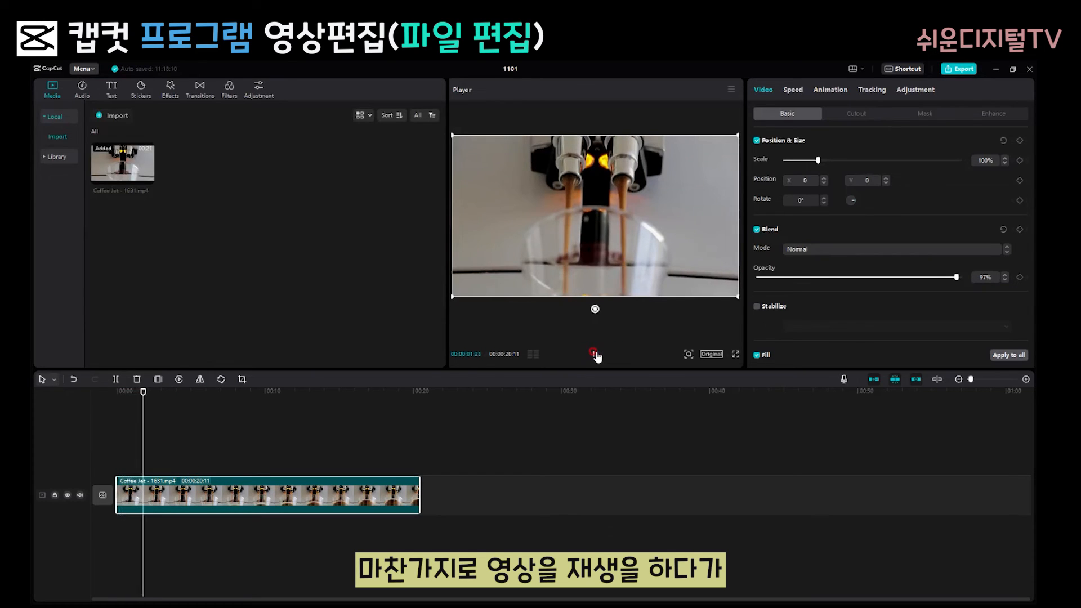
pyautogui.click(594, 354)
pyautogui.click(207, 479)
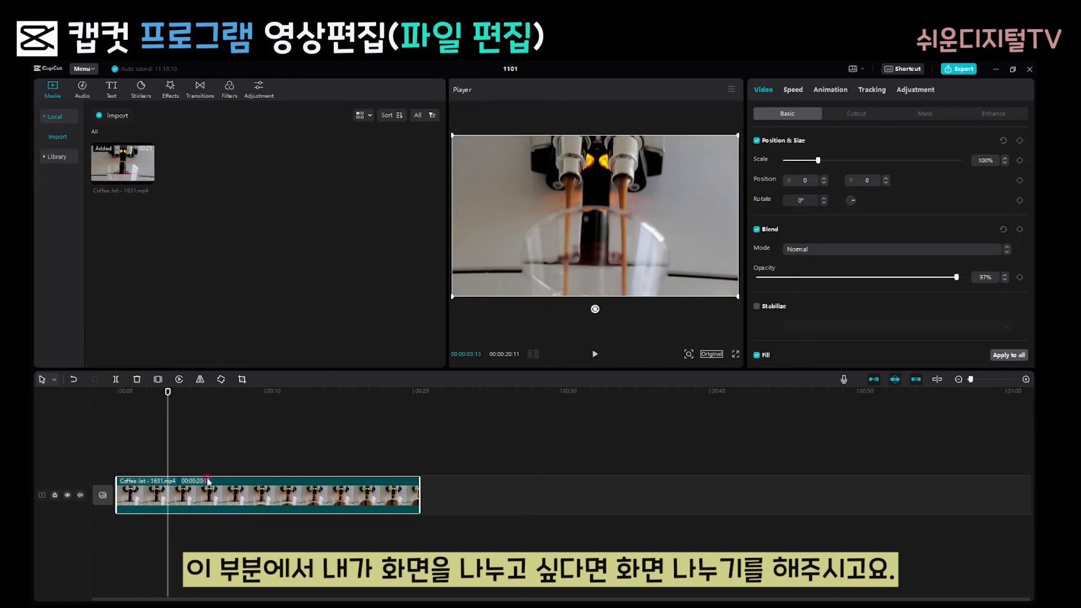
pyautogui.click(117, 380)
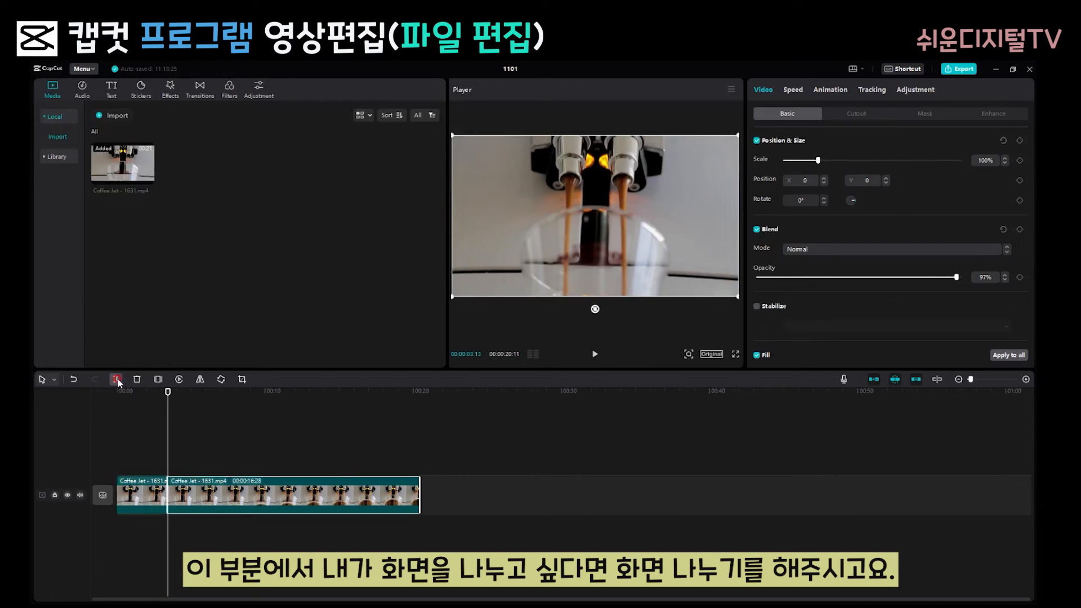
# - Continue playback and split the second part of the Coffee Jet clip at 00:00:06:02
pyautogui.click(598, 356)
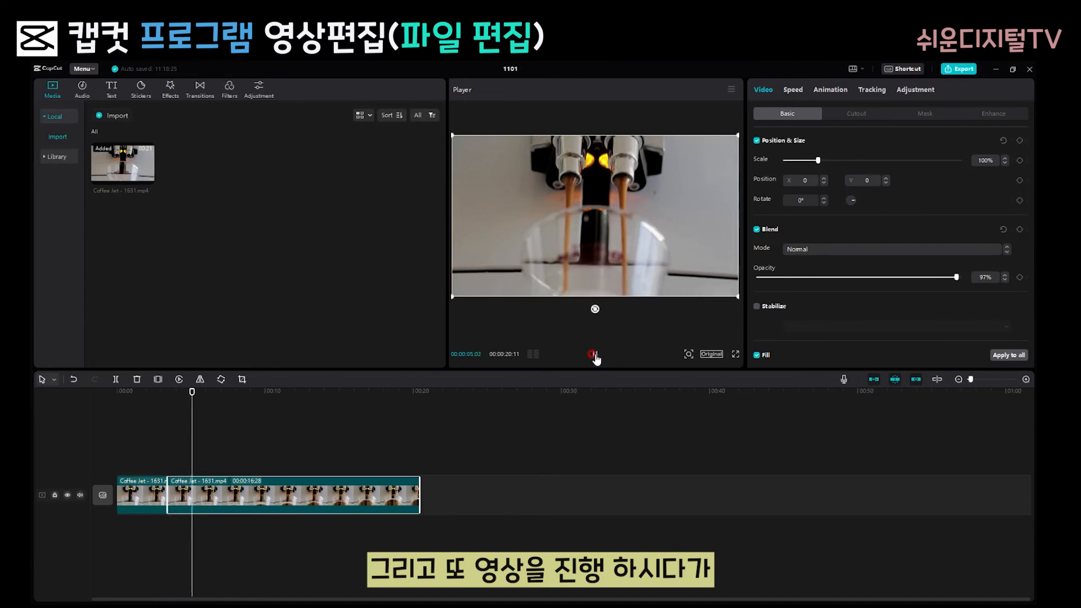
pyautogui.click(595, 355)
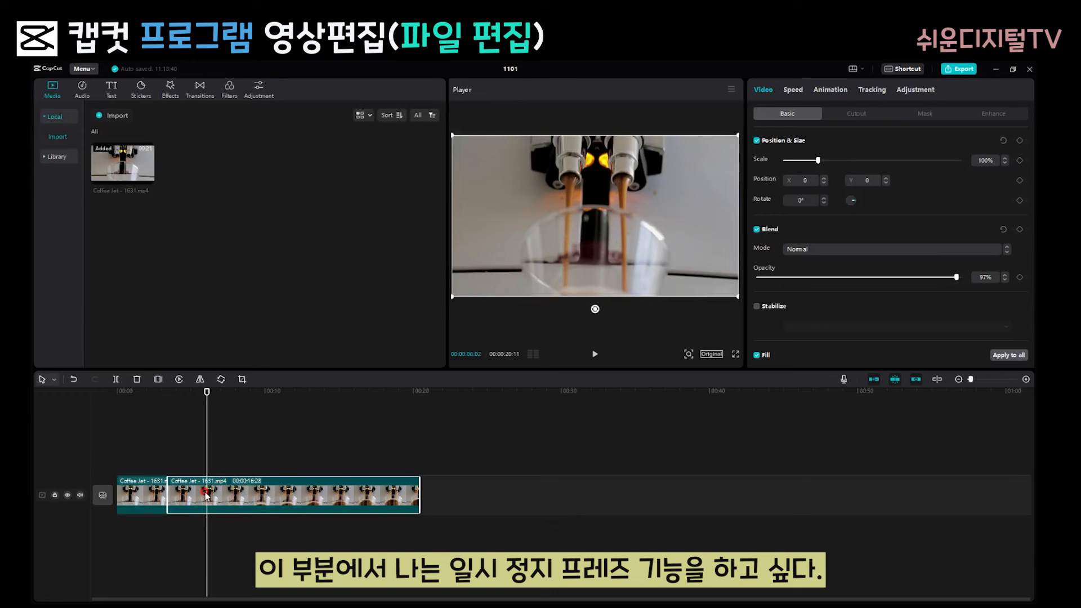
pyautogui.click(114, 380)
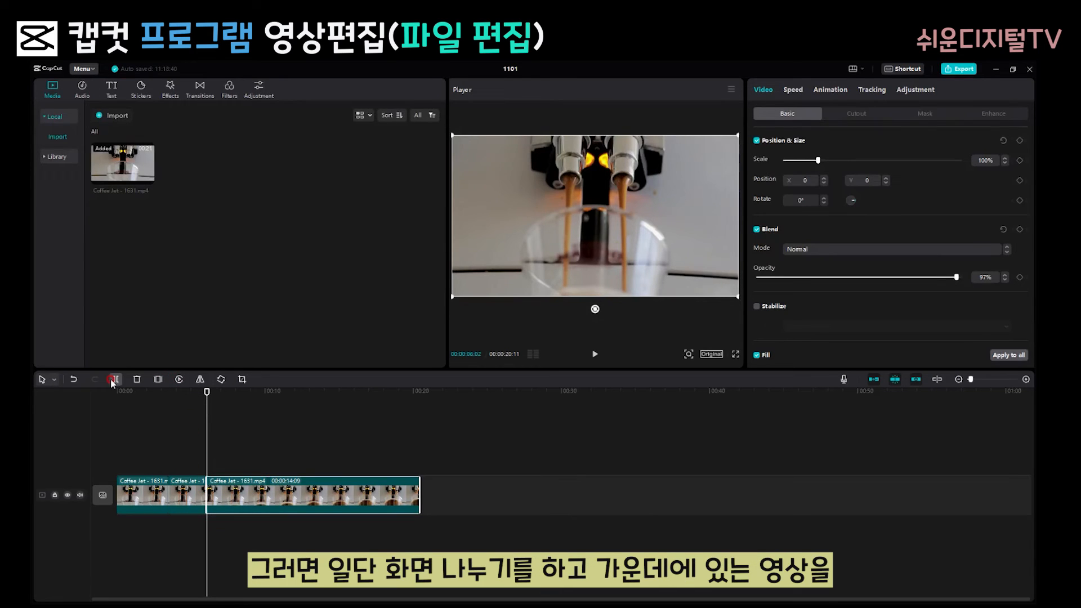
# - Add a freeze frame at the end of the middle Coffee Jet segment and play that section back
pyautogui.click(199, 493)
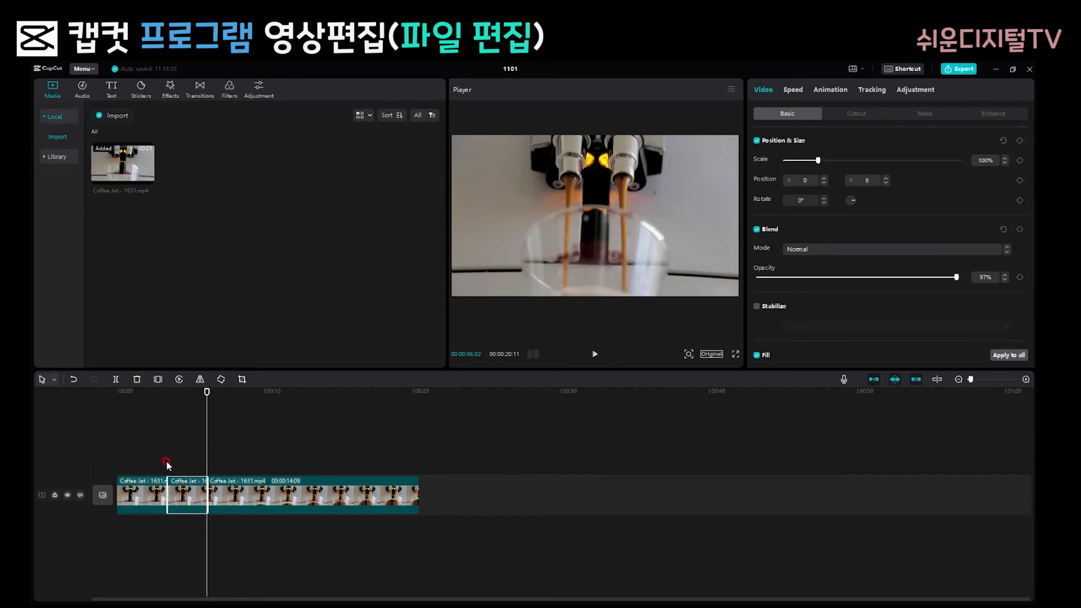
pyautogui.click(157, 379)
pyautogui.moveTo(207, 393); pyautogui.dragTo(175, 399)
pyautogui.press('space')
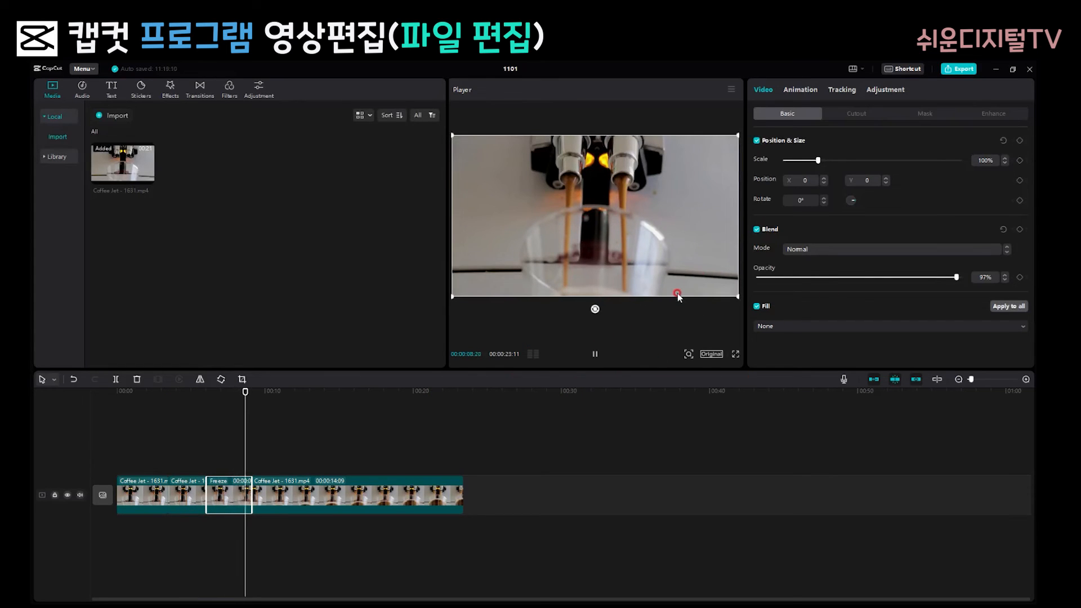
pyautogui.press('space')
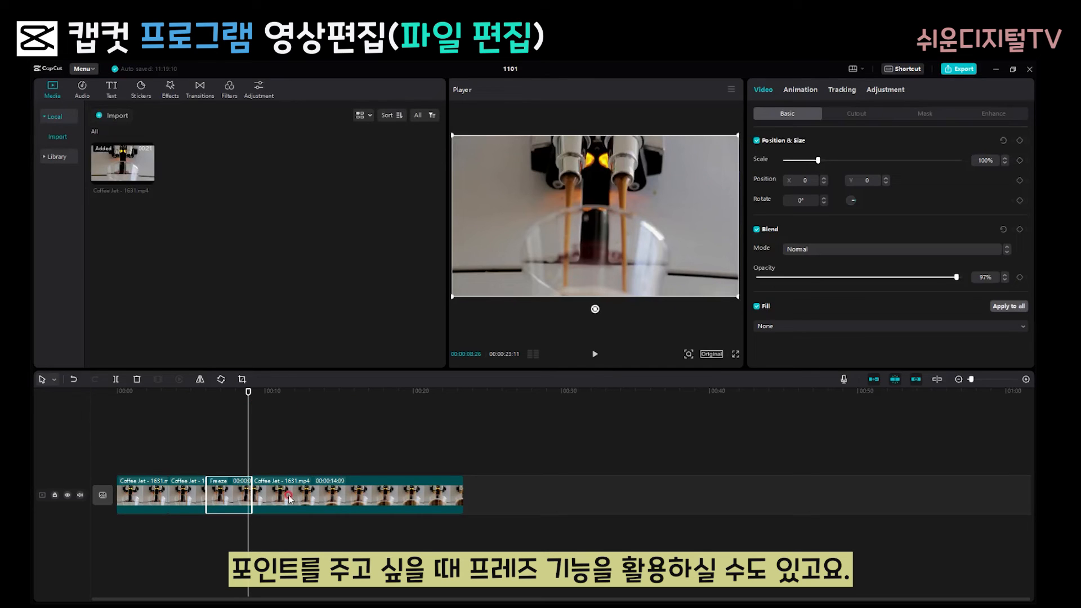
pyautogui.moveTo(248, 392); pyautogui.dragTo(275, 399)
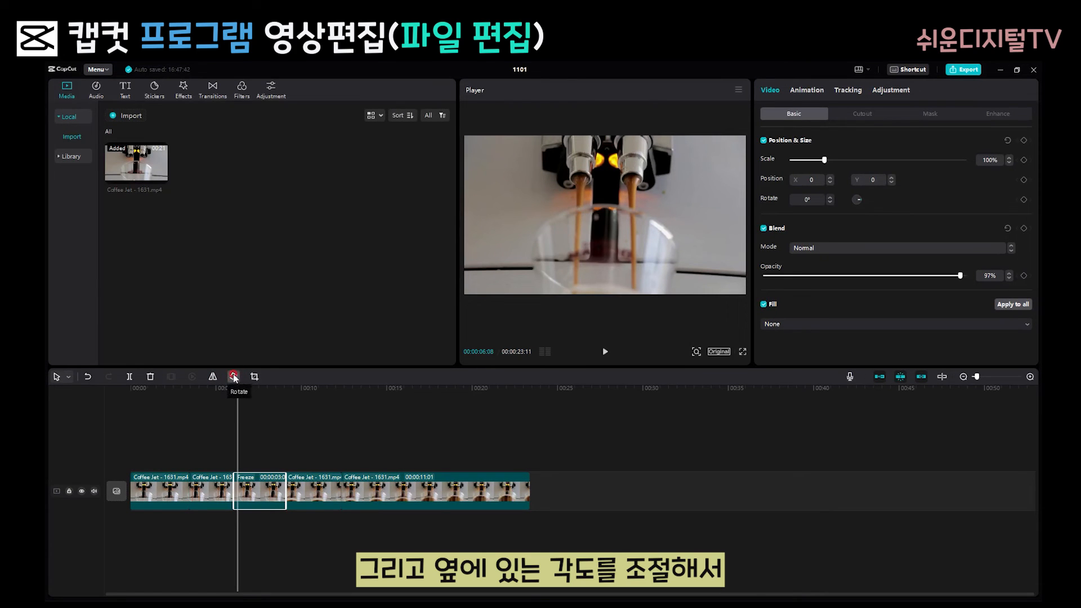
# - Rotate the freeze frame in four 90° turns through a full 360°
pyautogui.click(234, 376)
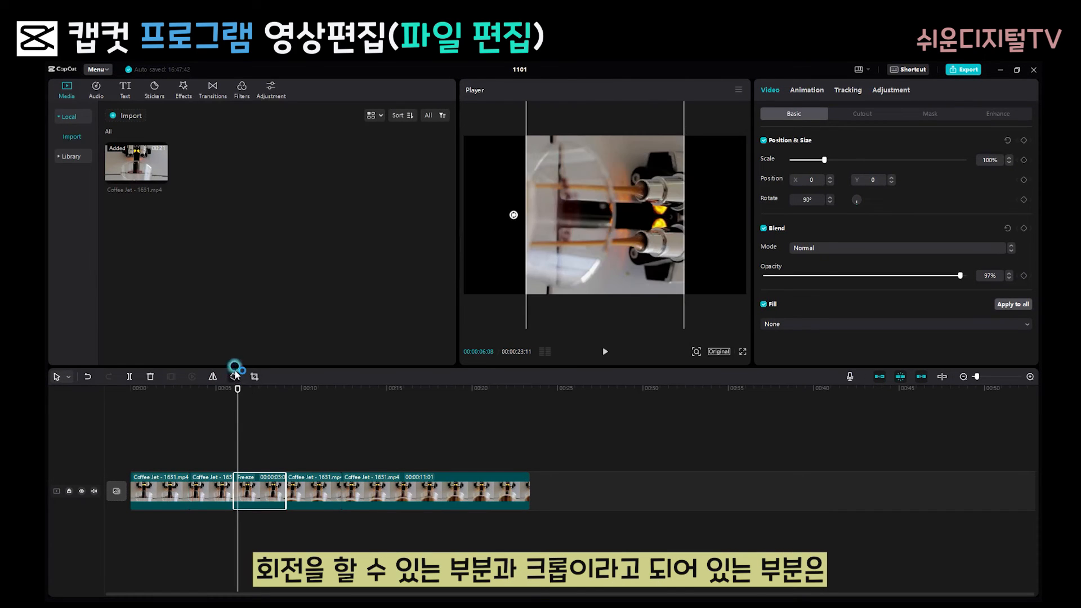
pyautogui.click(233, 376)
pyautogui.click(234, 375)
pyautogui.click(233, 375)
# - Try cropping the freeze frame to a smaller area with the Free crop ratio
pyautogui.click(255, 377)
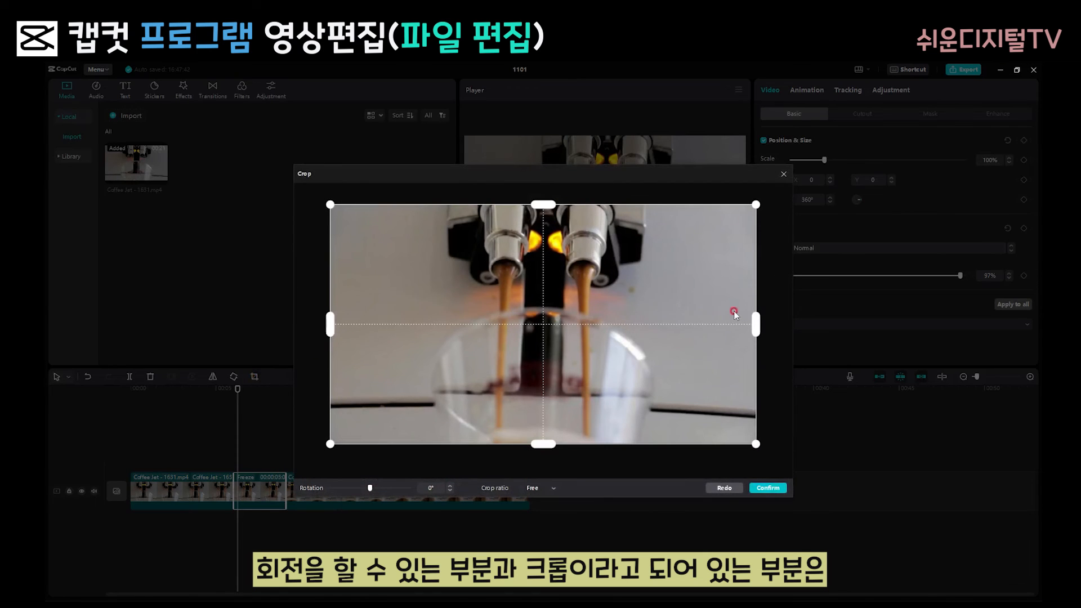
pyautogui.moveTo(756, 445); pyautogui.dragTo(623, 372)
pyautogui.moveTo(563, 355); pyautogui.dragTo(620, 323)
pyautogui.moveTo(697, 204); pyautogui.dragTo(673, 222)
pyautogui.moveTo(602, 292); pyautogui.dragTo(607, 267)
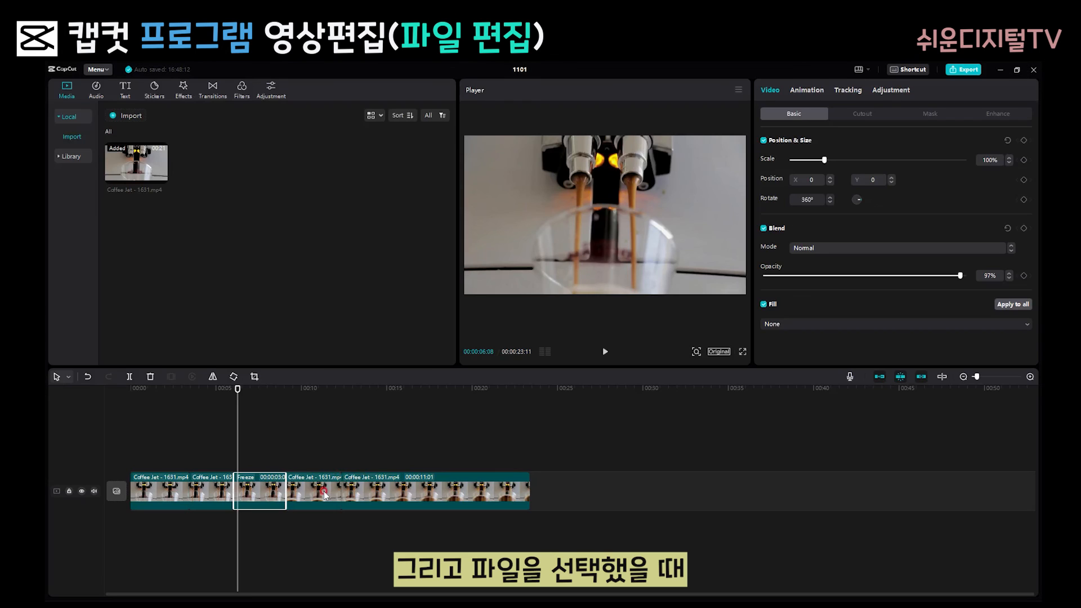
# - Examine the Speed, Animation, Tracking, Adjustment and basic Video options of the segment right after the freeze frame
pyautogui.click(324, 495)
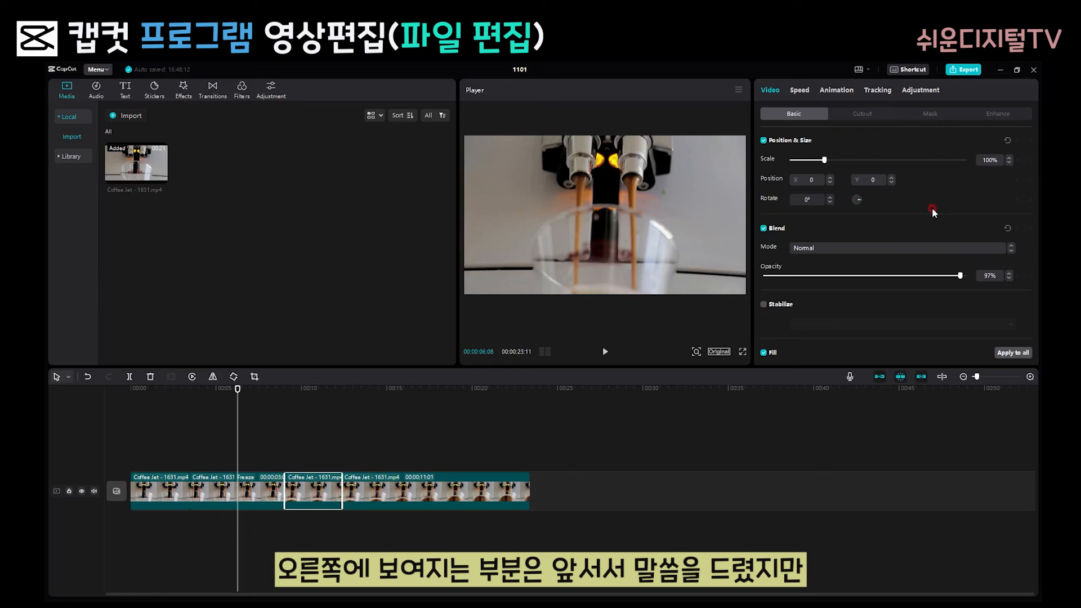
pyautogui.click(801, 91)
pyautogui.click(836, 91)
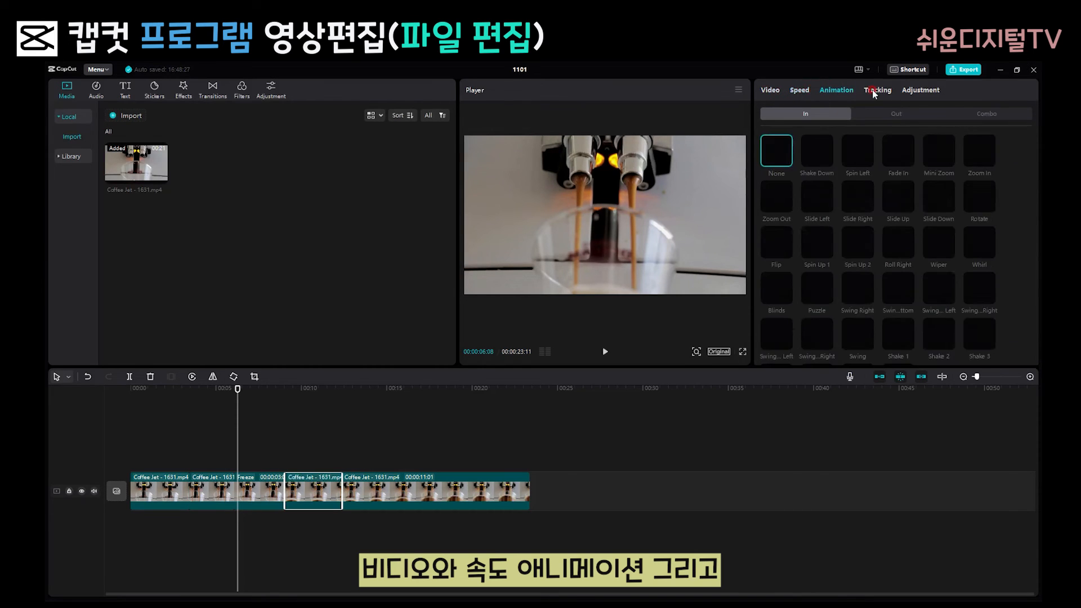
pyautogui.click(875, 92)
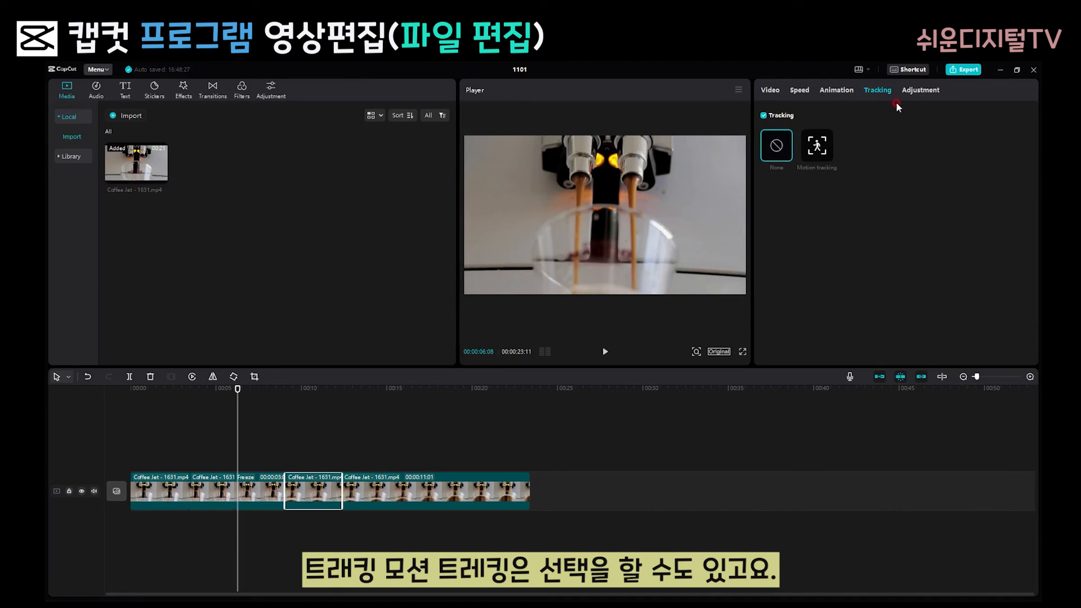
pyautogui.click(919, 90)
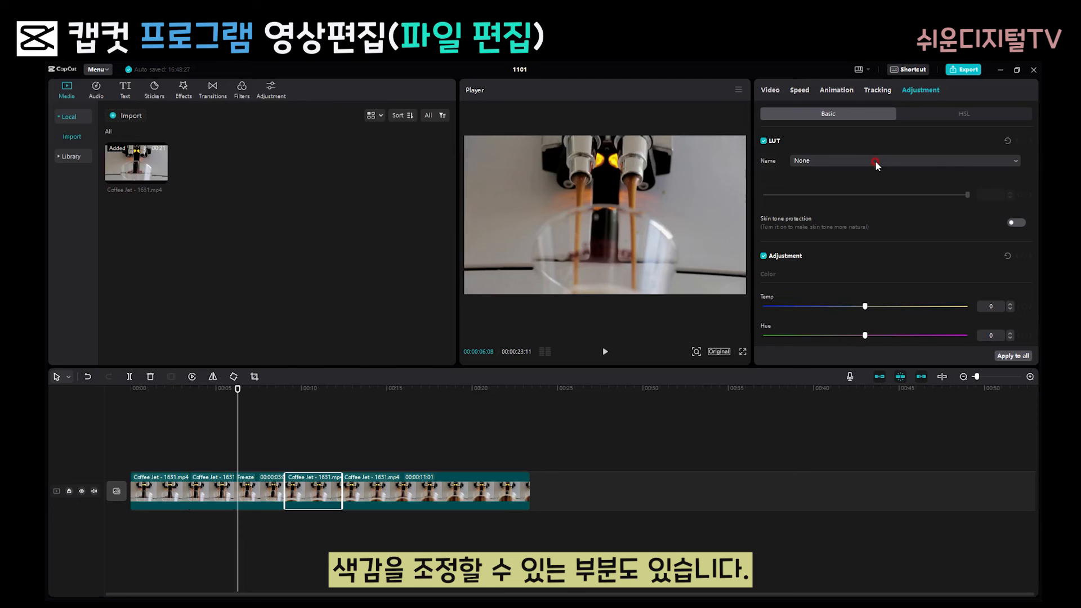
pyautogui.click(775, 90)
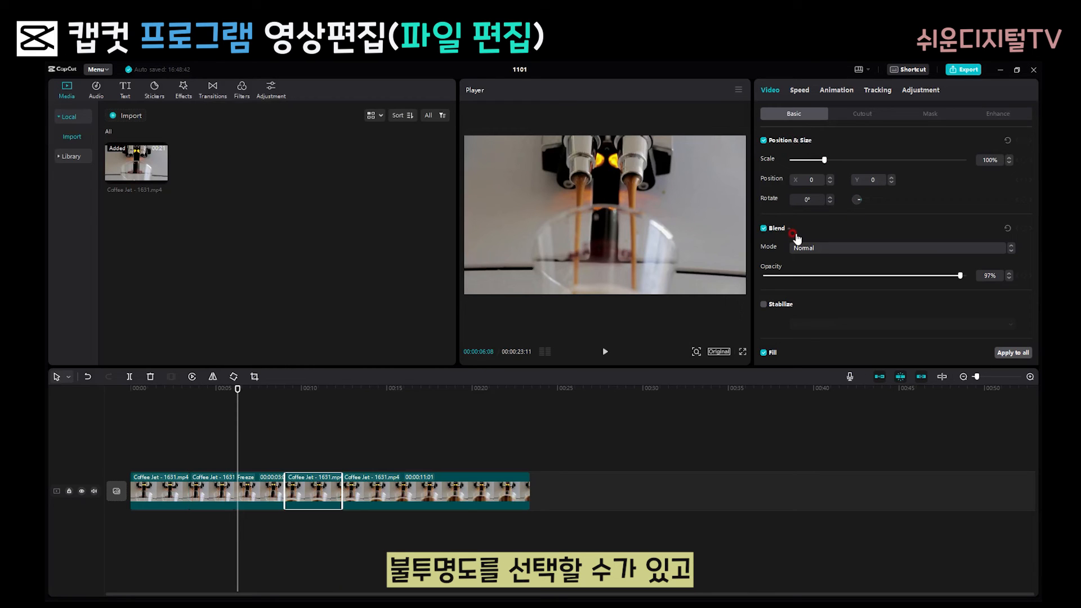
pyautogui.scroll(-2, 816, 312)
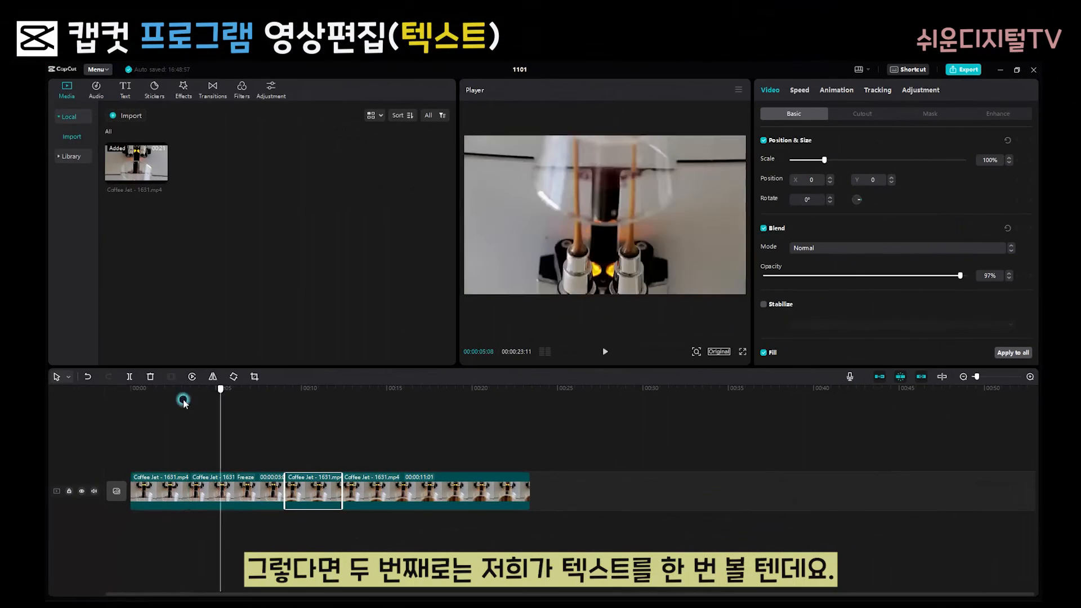
# - With the playhead at the project start, examine the text options, including text templates, auto captions and local captions
pyautogui.press('Home')
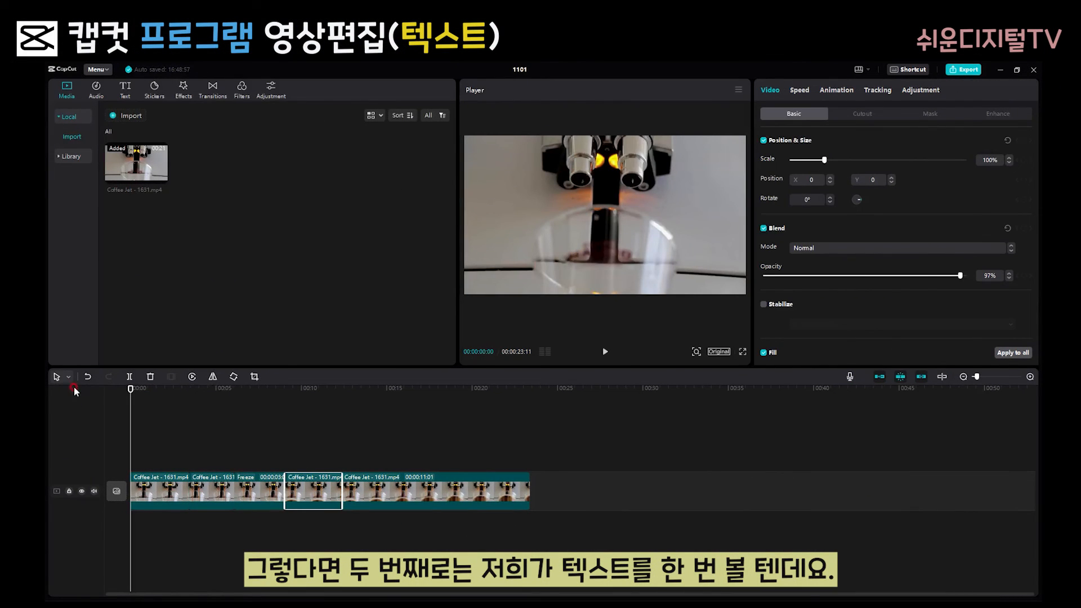
pyautogui.click(128, 88)
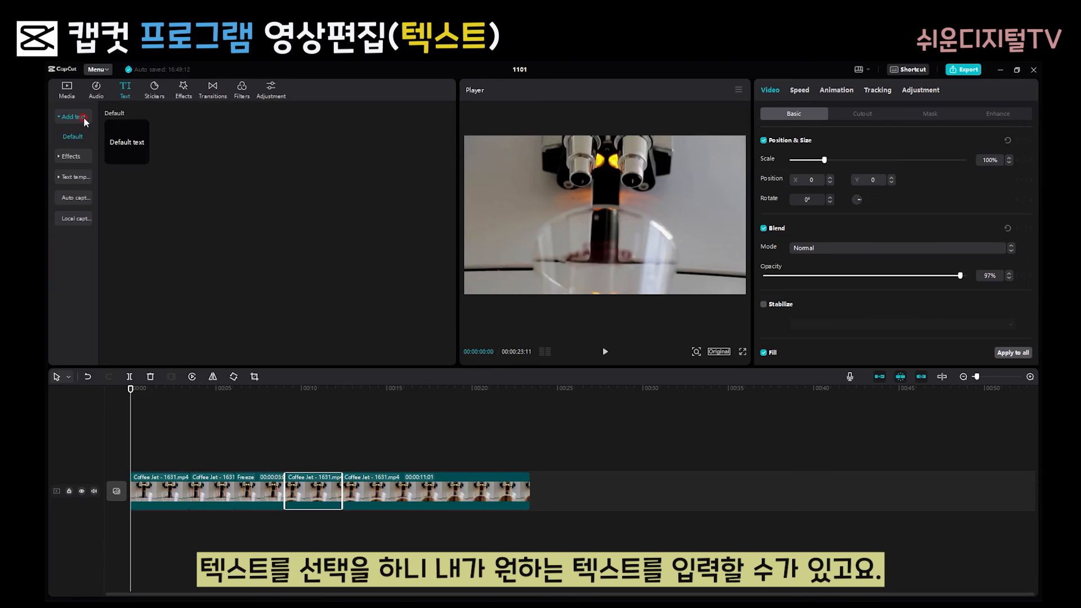
pyautogui.click(78, 157)
pyautogui.click(82, 158)
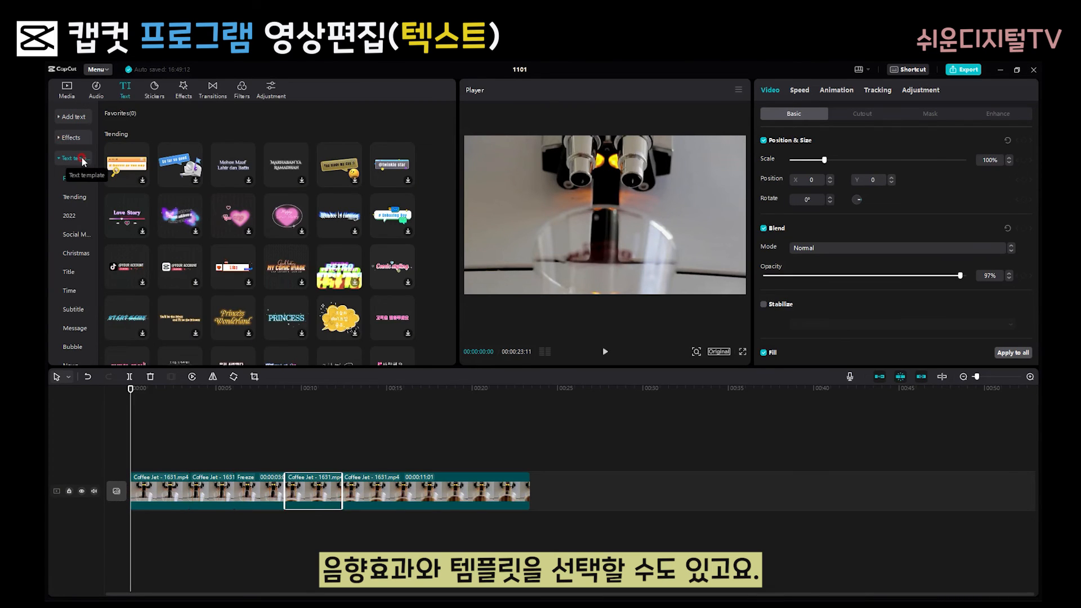
pyautogui.click(82, 159)
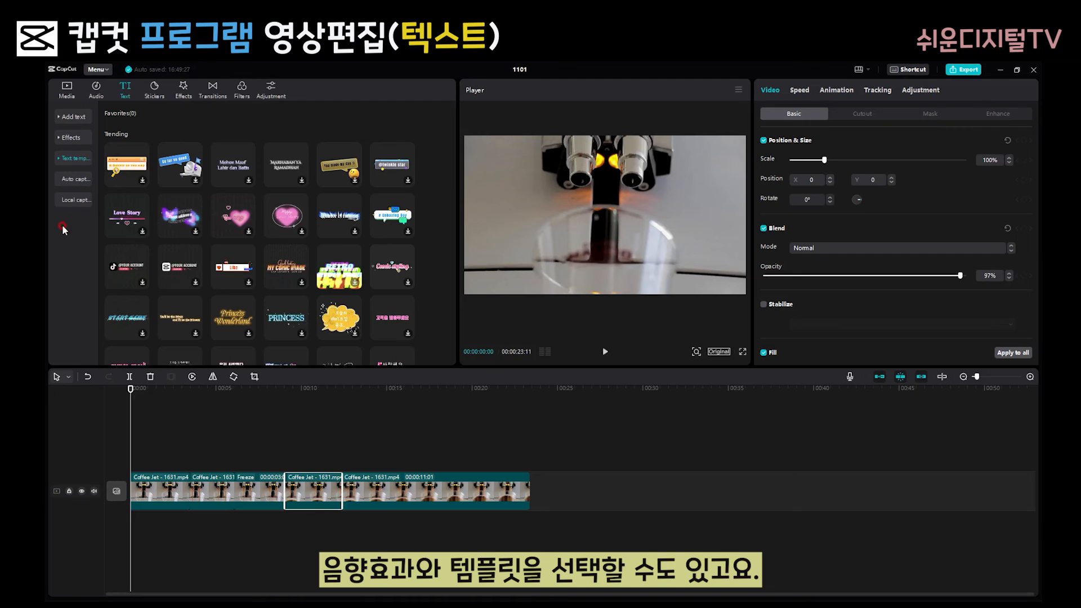
pyautogui.click(72, 179)
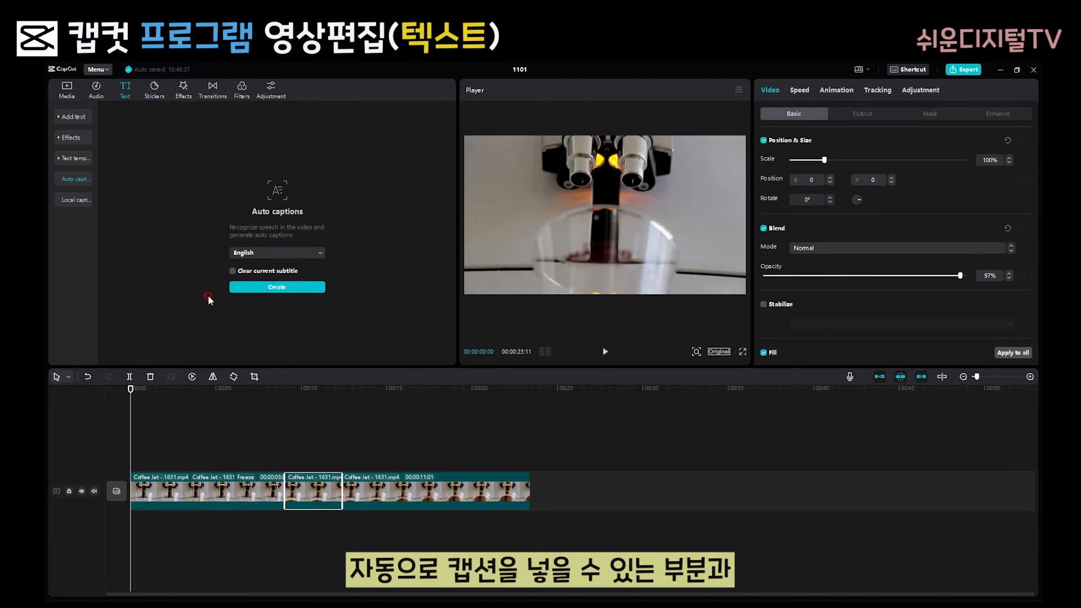
pyautogui.click(73, 200)
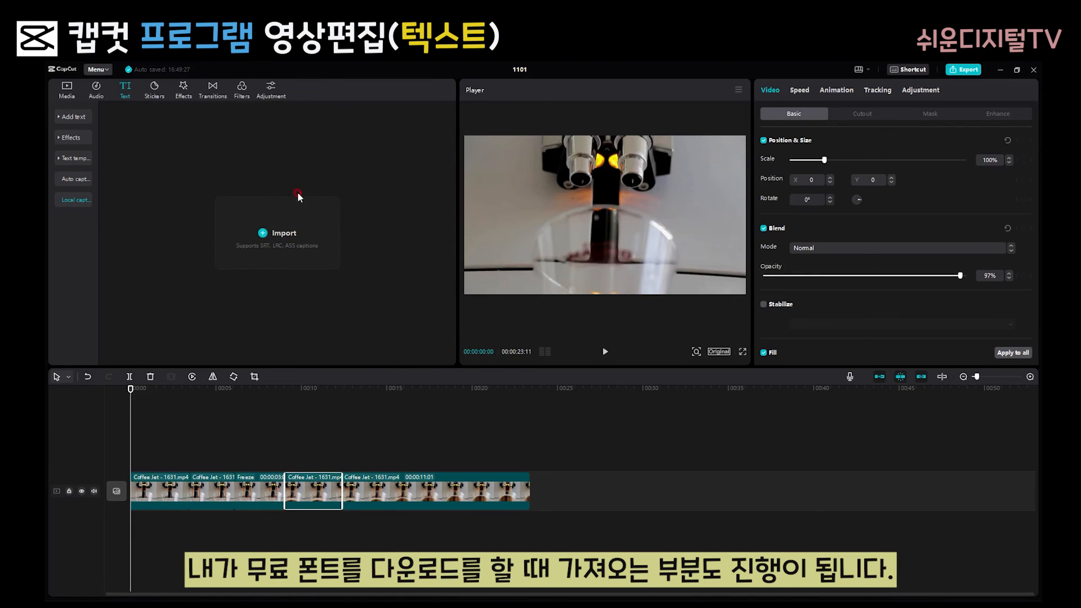
# - Add a default text to the timeline at the start of the project
pyautogui.click(74, 119)
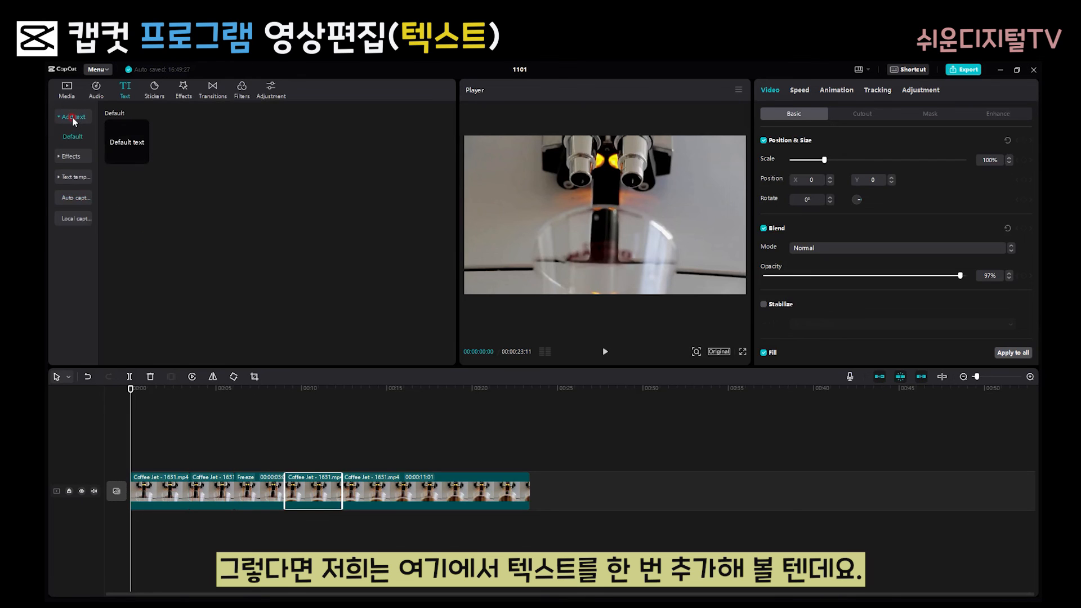
pyautogui.click(141, 136)
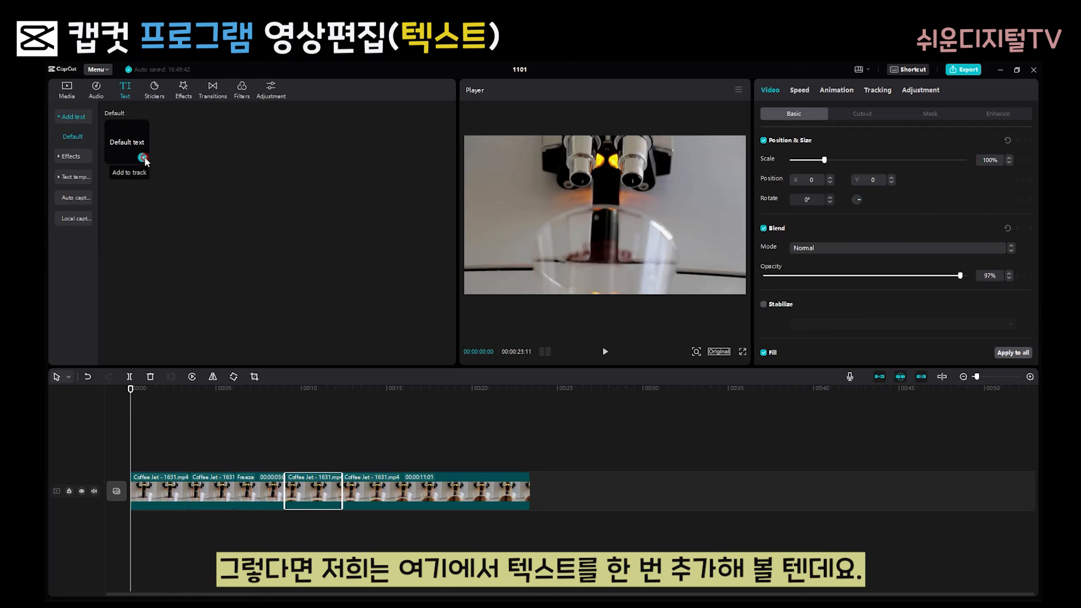
pyautogui.click(143, 158)
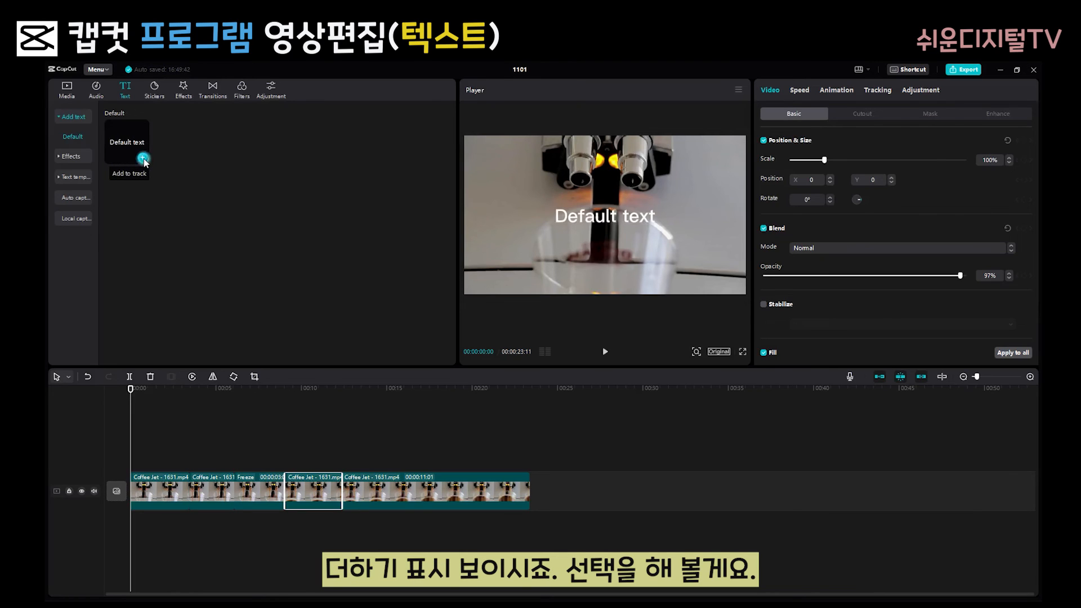
# - Replace the default text's wording with COFFEE
pyautogui.click(638, 227)
pyautogui.click(801, 143)
pyautogui.moveTo(804, 145); pyautogui.dragTo(743, 148)
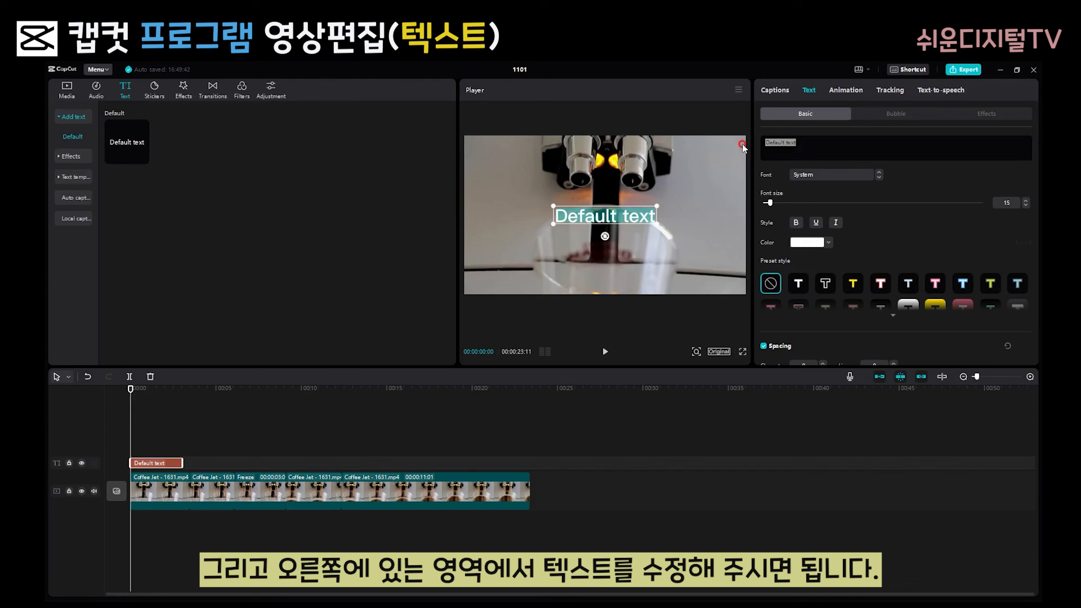
pyautogui.write('COFFEE')
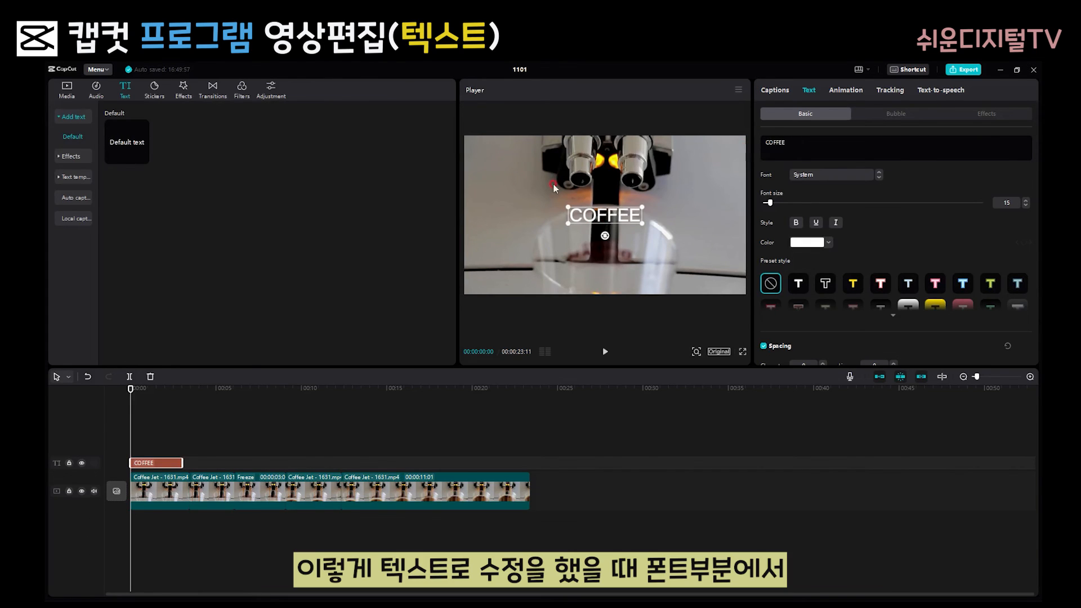
# - Set the COFFEE text's font to 12롯데마트드림Bold and its font size to 30
pyautogui.click(787, 176)
pyautogui.click(869, 176)
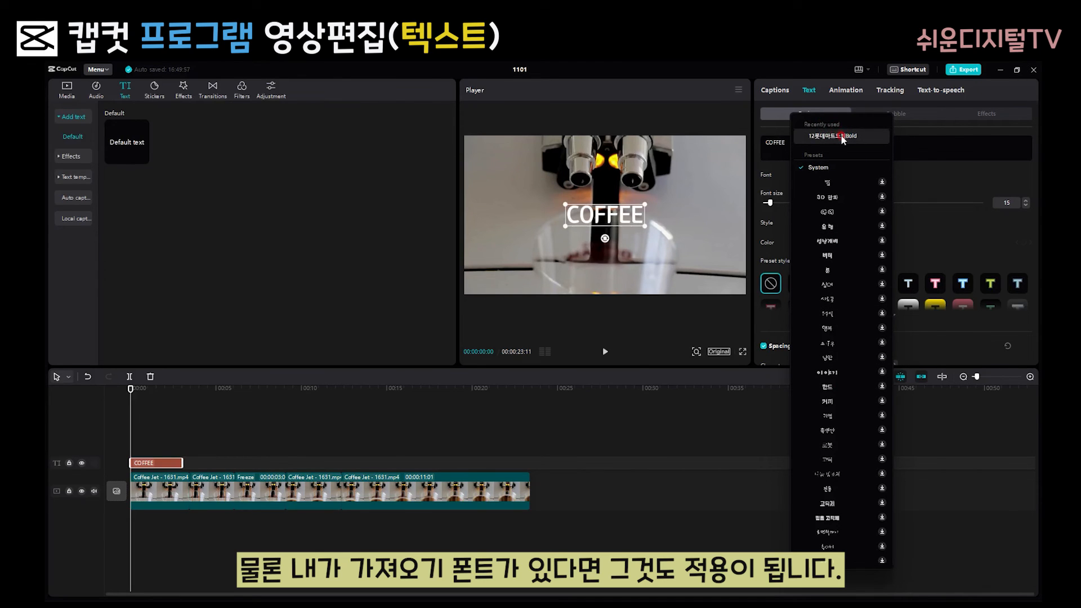
pyautogui.click(843, 138)
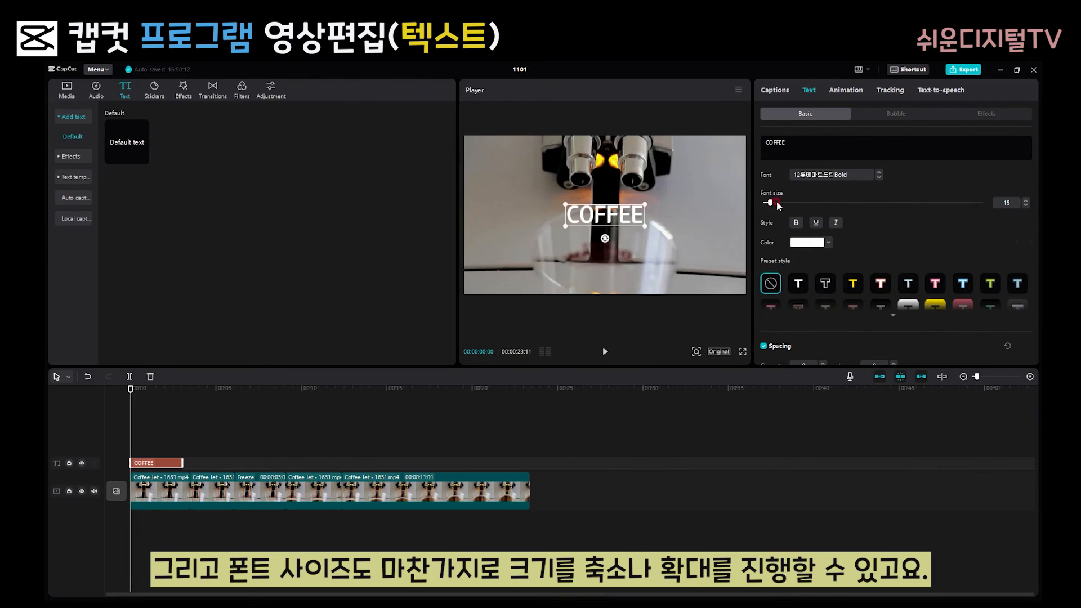
pyautogui.moveTo(772, 207); pyautogui.dragTo(783, 204)
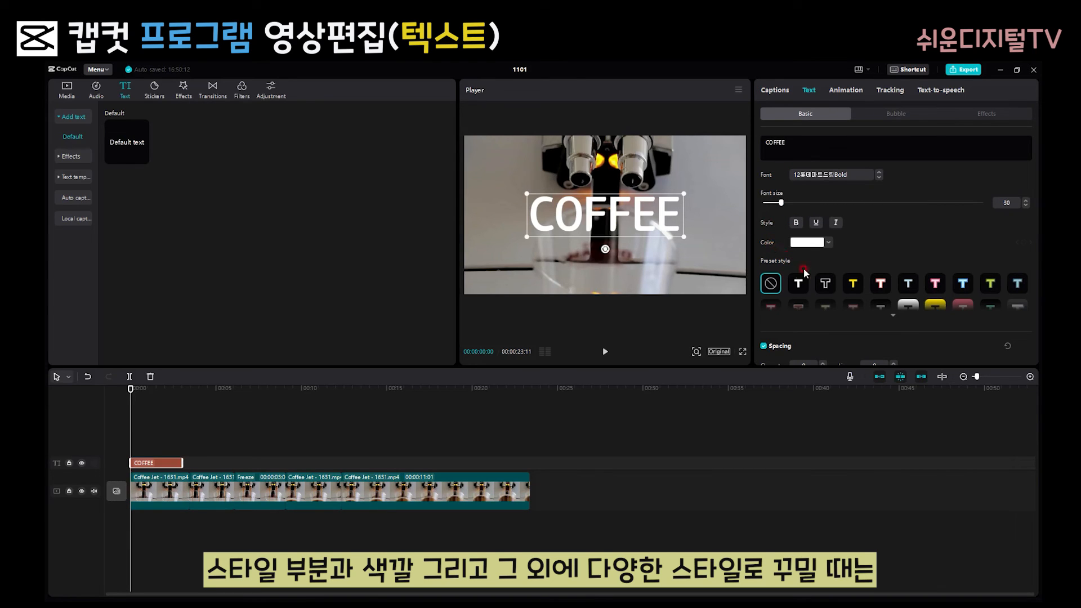
# - Try the yellow preset style with a black outline on the COFFEE text
pyautogui.scroll(-1, 805, 273)
pyautogui.click(893, 278)
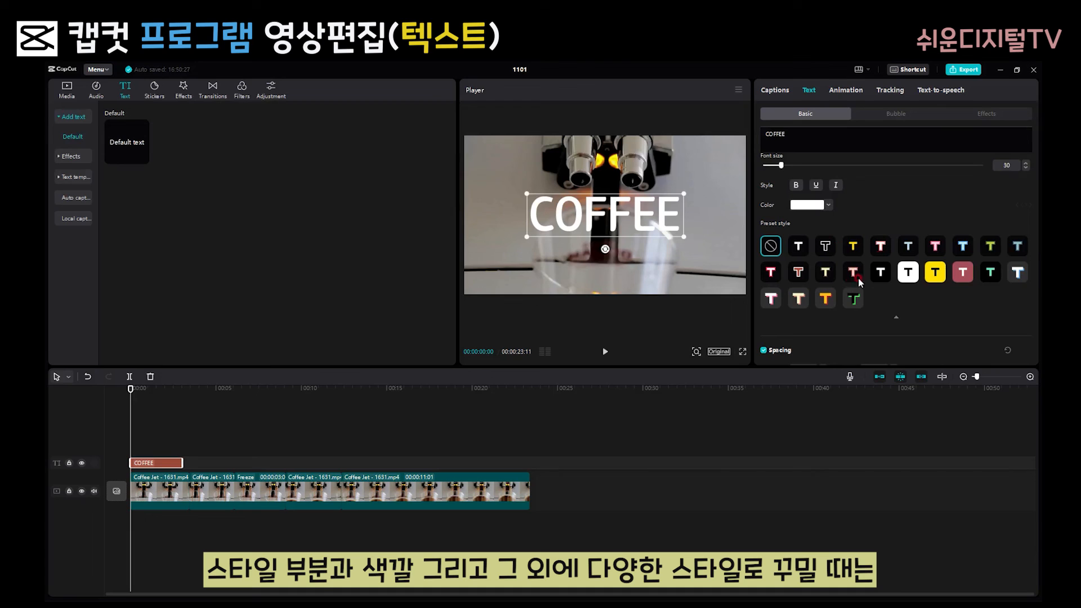
pyautogui.click(856, 248)
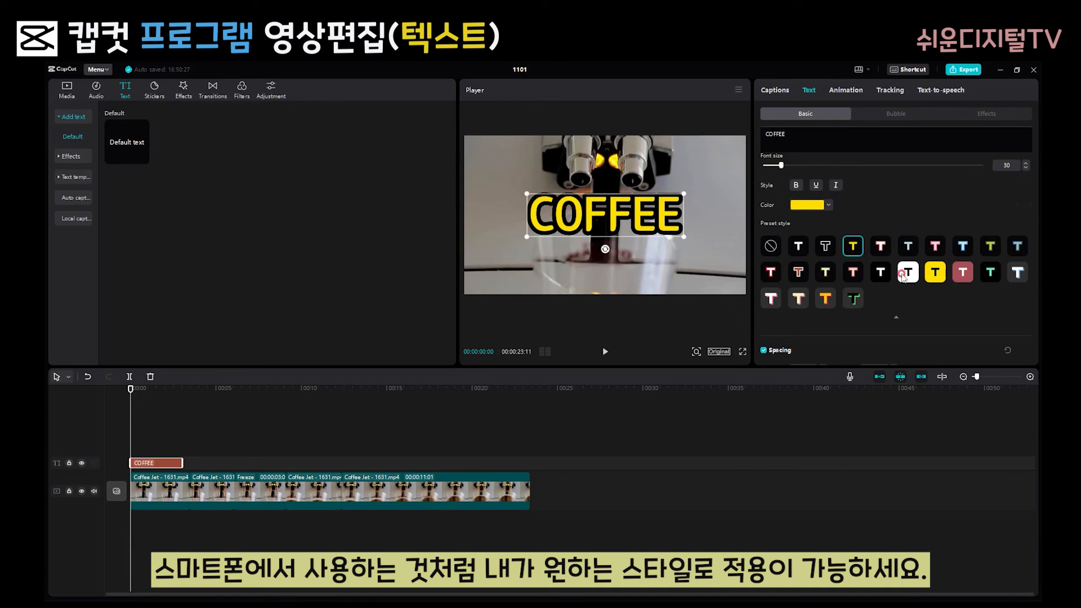
pyautogui.click(893, 317)
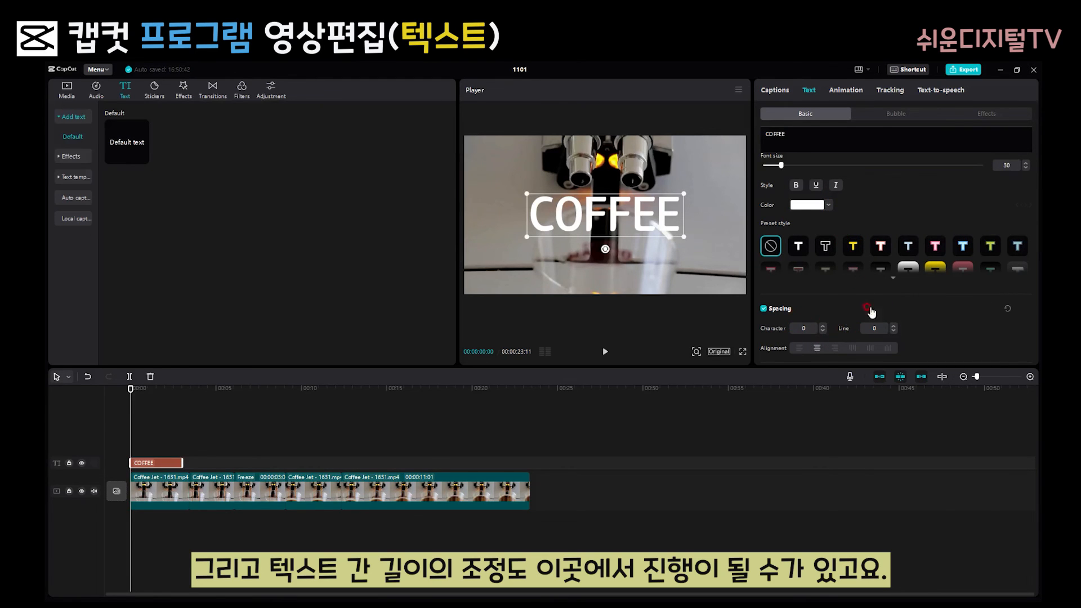
# - Examine the bubble shapes and the text effects offered for the COFFEE text
pyautogui.scroll(2, 889, 318)
pyautogui.click(896, 117)
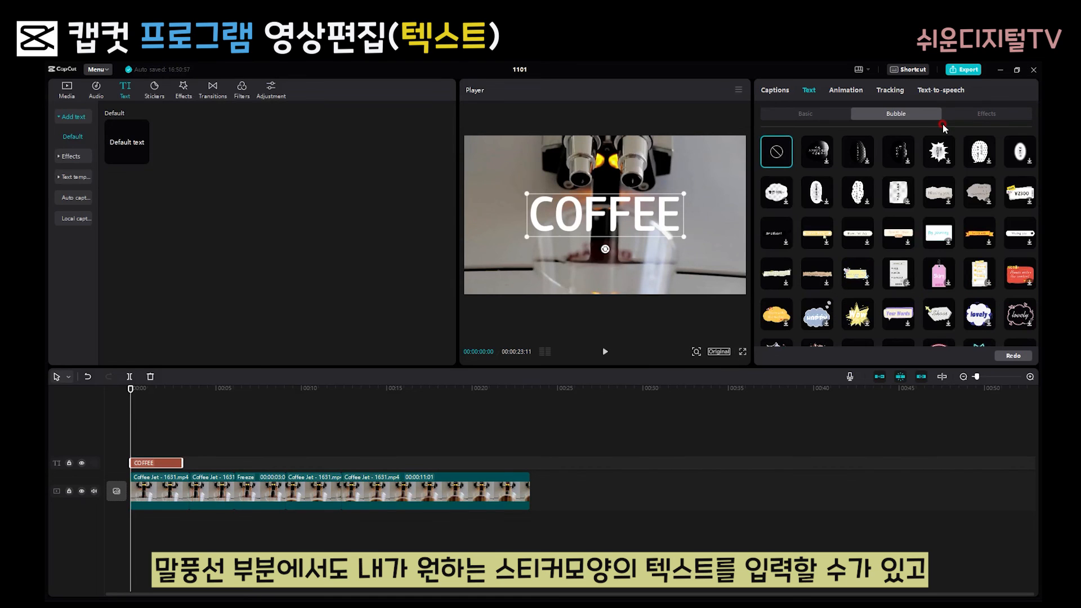
pyautogui.scroll(-2, 928, 260)
pyautogui.scroll(2, 928, 260)
pyautogui.click(996, 116)
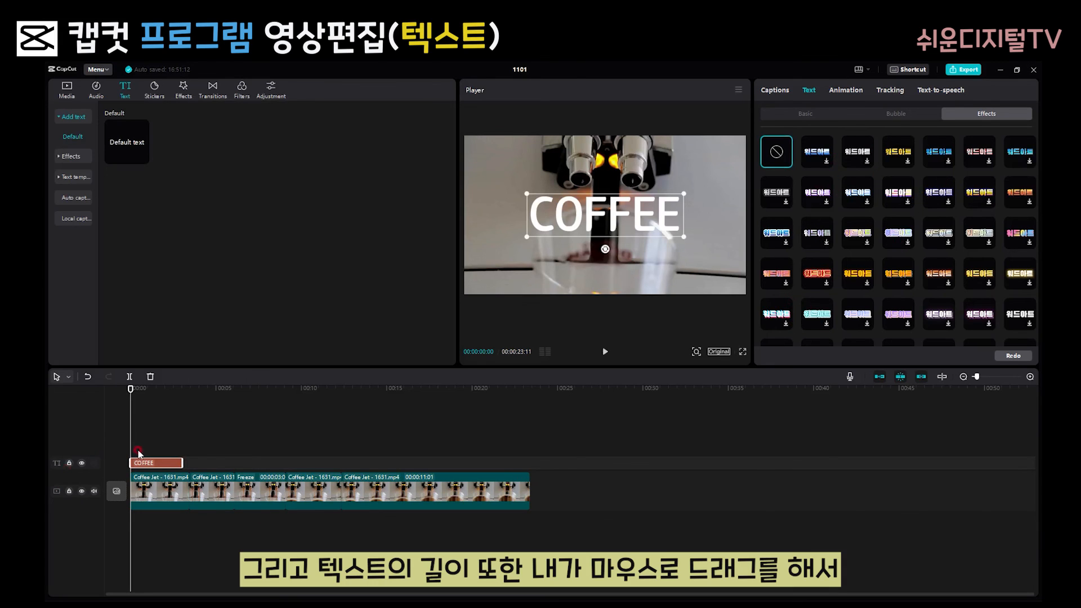
# - Extend the end of the COFFEE text clip on the timeline to about 6 seconds
pyautogui.moveTo(181, 465); pyautogui.dragTo(235, 472)
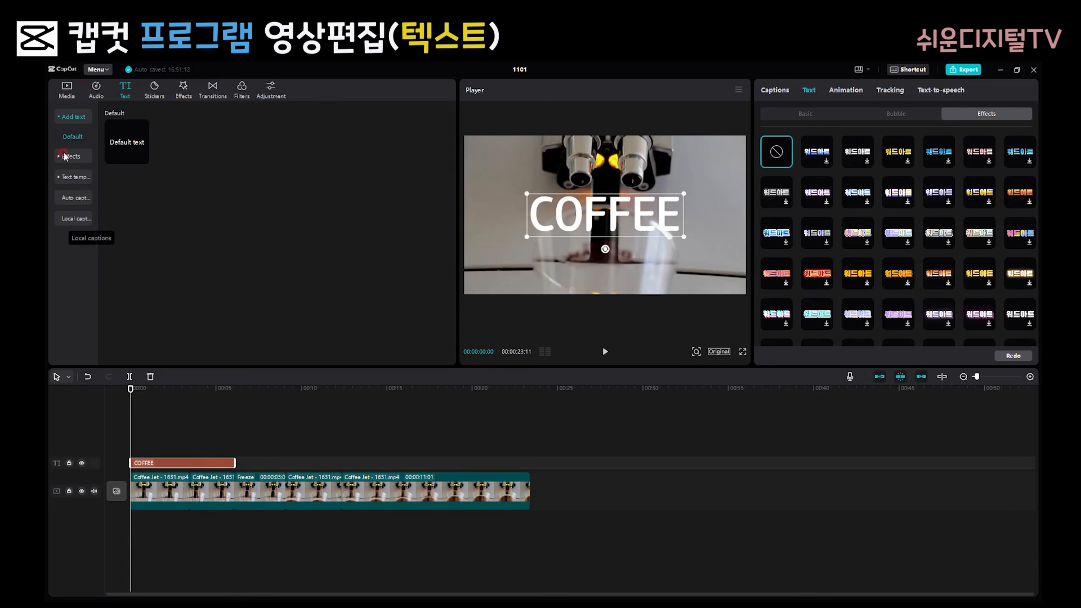
# - Preview the track fm,etc from the vlog music category and add it below the video at the start of the timeline
pyautogui.click(97, 96)
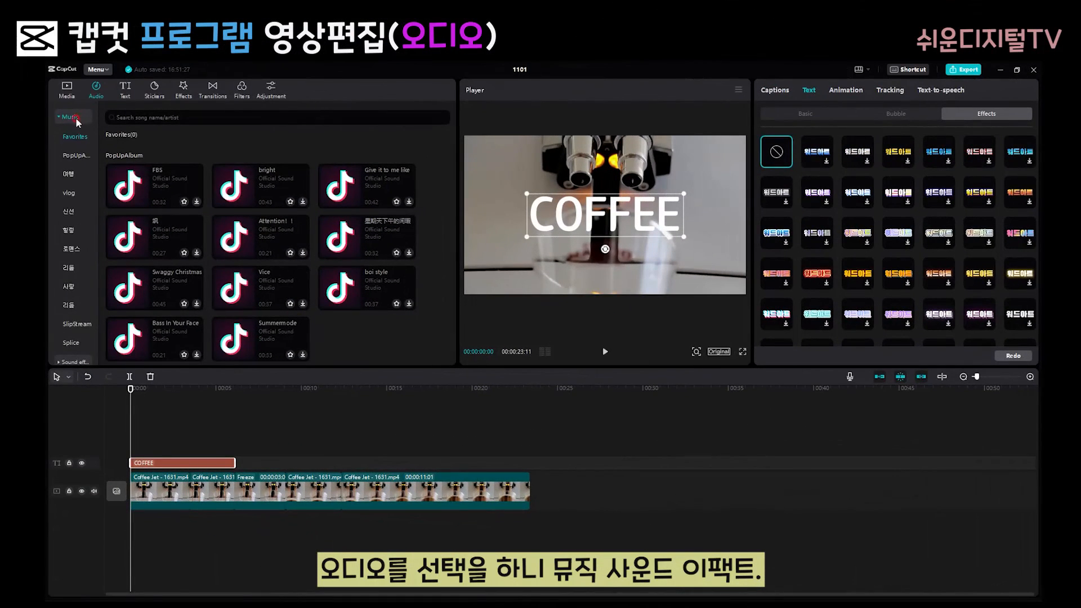
pyautogui.click(76, 120)
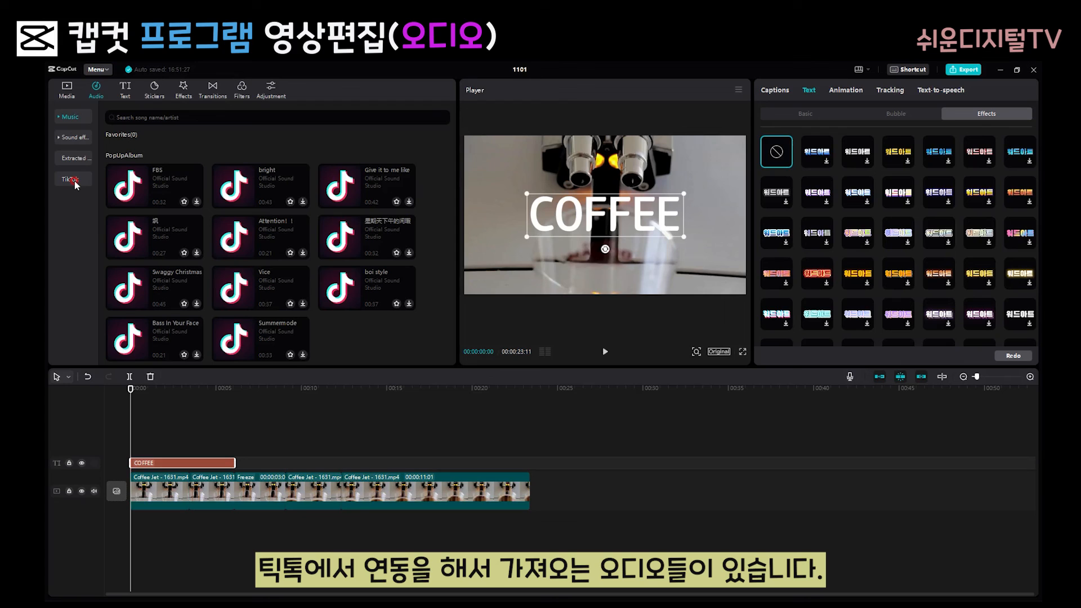
pyautogui.click(79, 117)
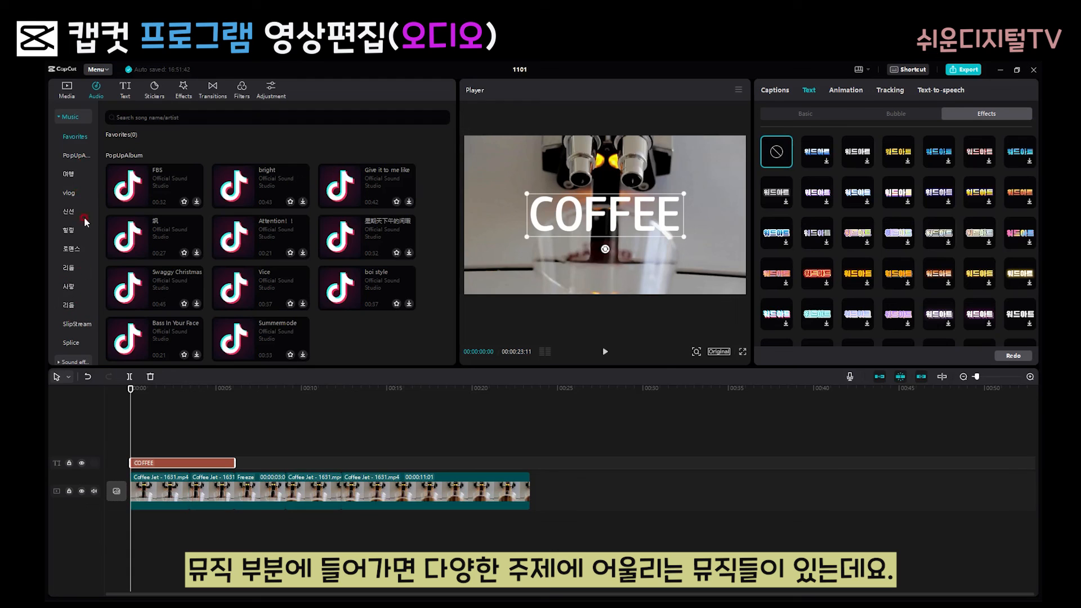
pyautogui.click(70, 194)
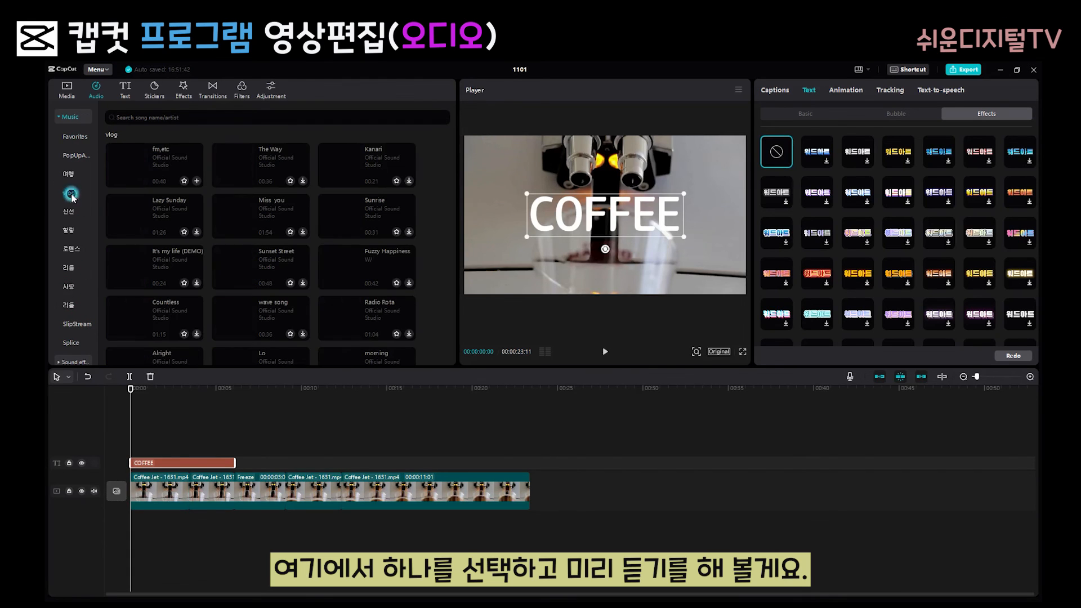
pyautogui.click(142, 168)
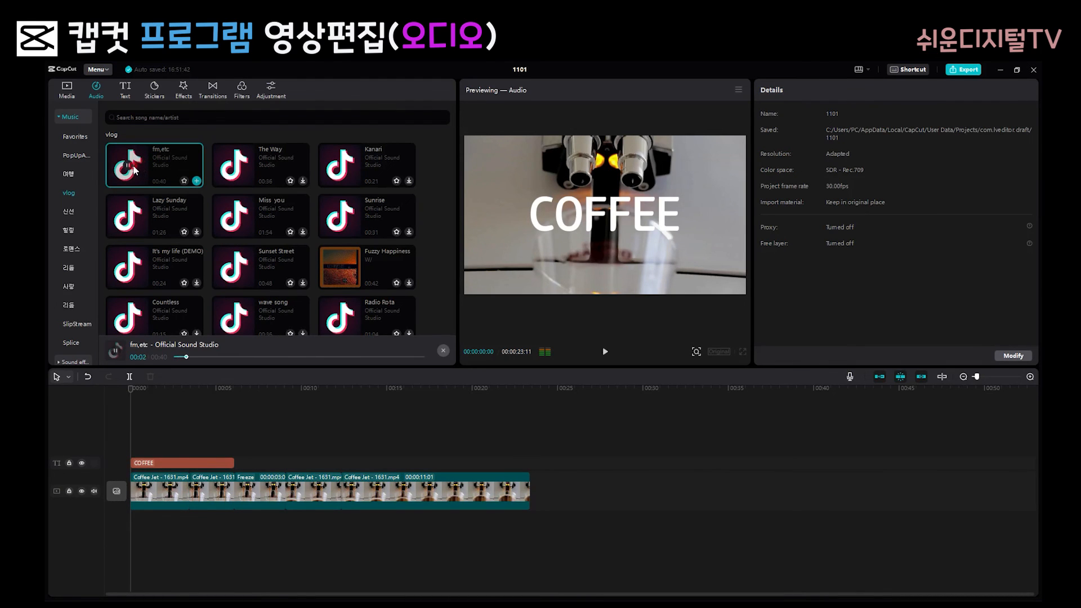
pyautogui.click(133, 168)
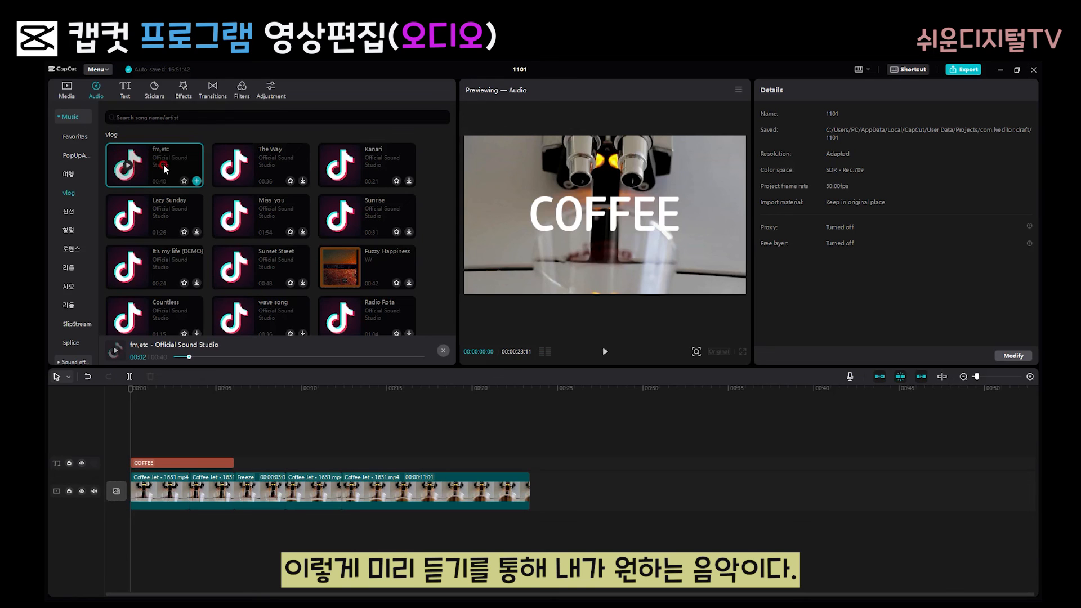
pyautogui.moveTo(136, 180); pyautogui.dragTo(135, 524)
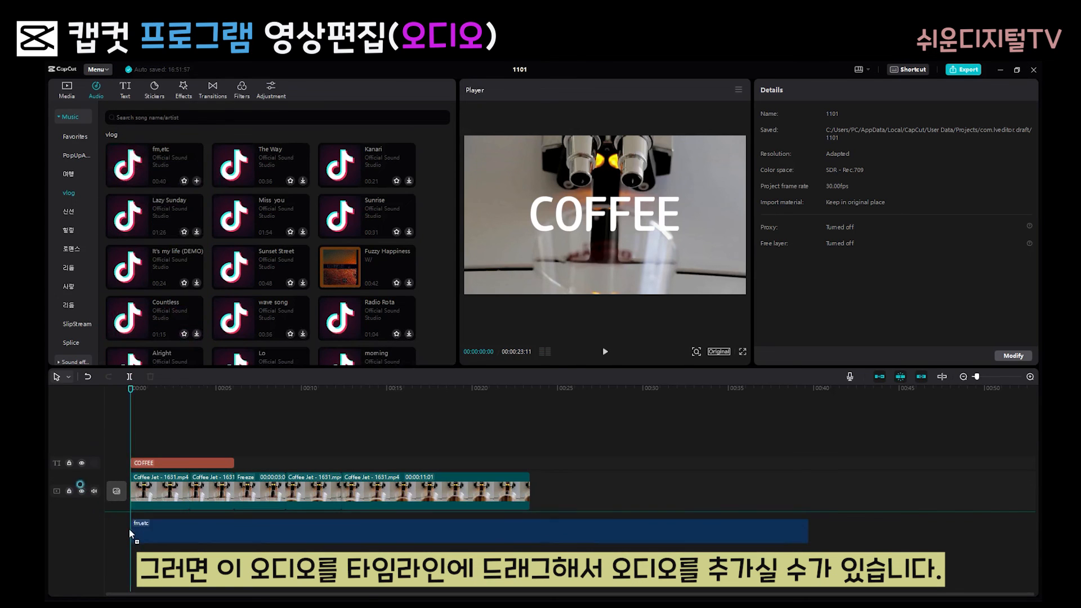
# - Examine the basic audio settings and voice effects of the fm,etc music clip
pyautogui.click(329, 517)
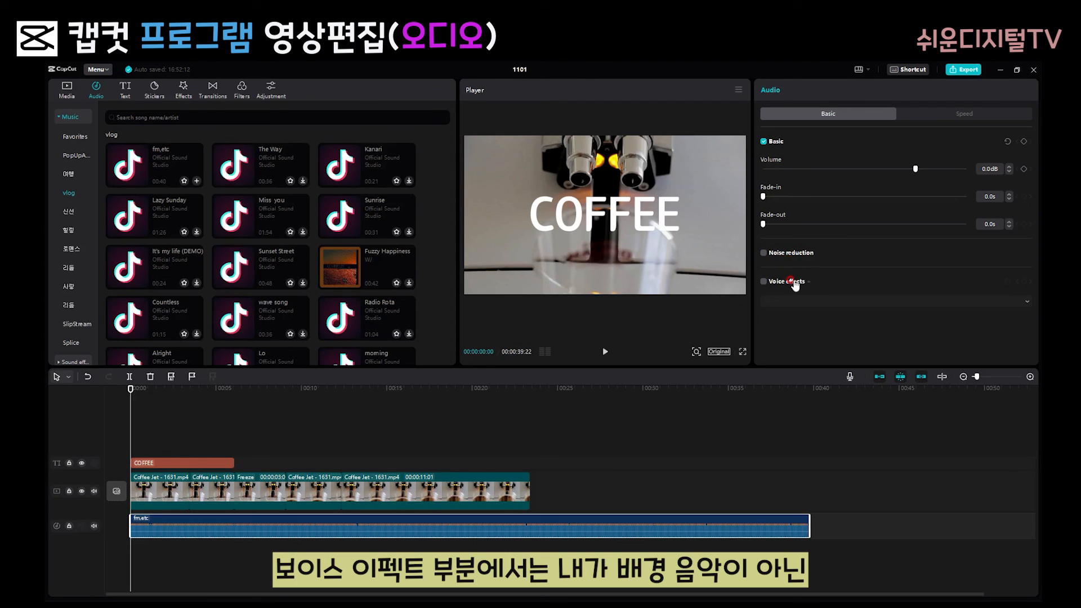
pyautogui.click(794, 283)
pyautogui.click(765, 281)
pyautogui.click(806, 304)
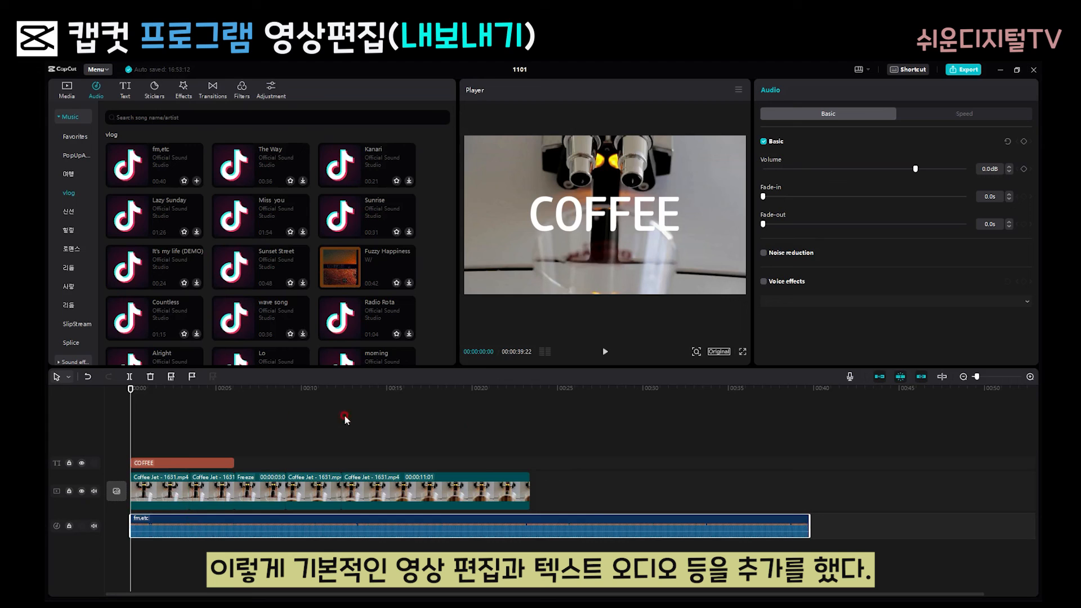
# - Export the video with the title COFFEE at 1080P, recommended bit rate, H.264 codec, mp4 format and 30fps
pyautogui.click(969, 72)
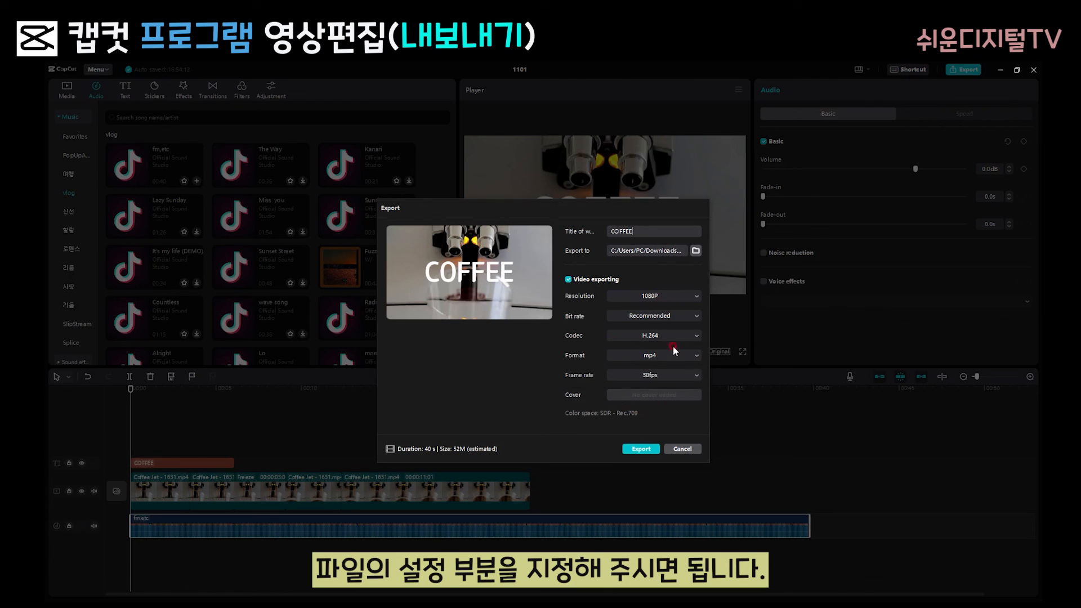
pyautogui.click(642, 449)
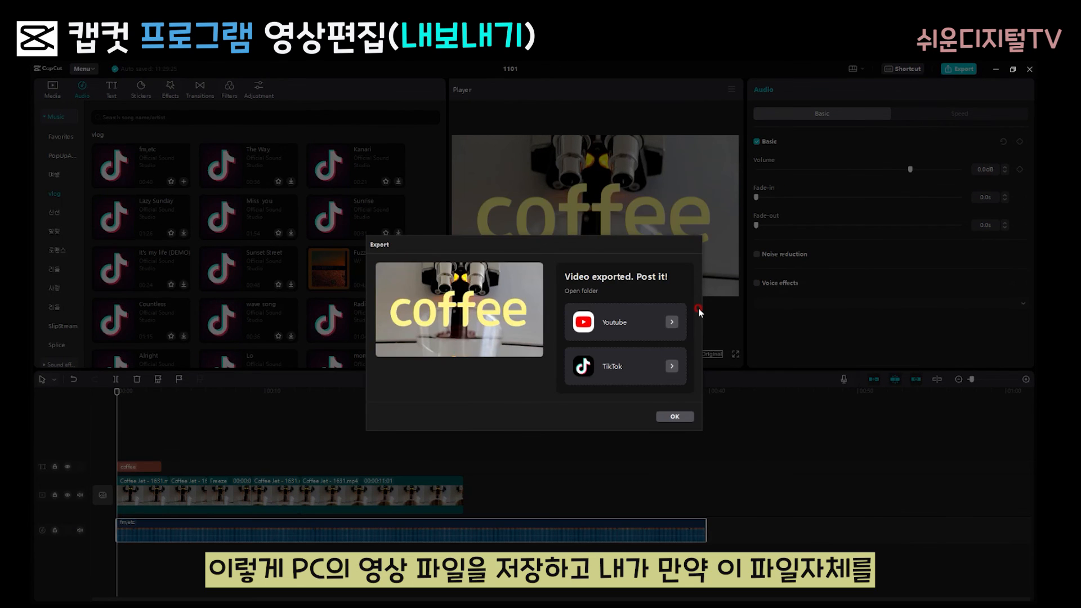